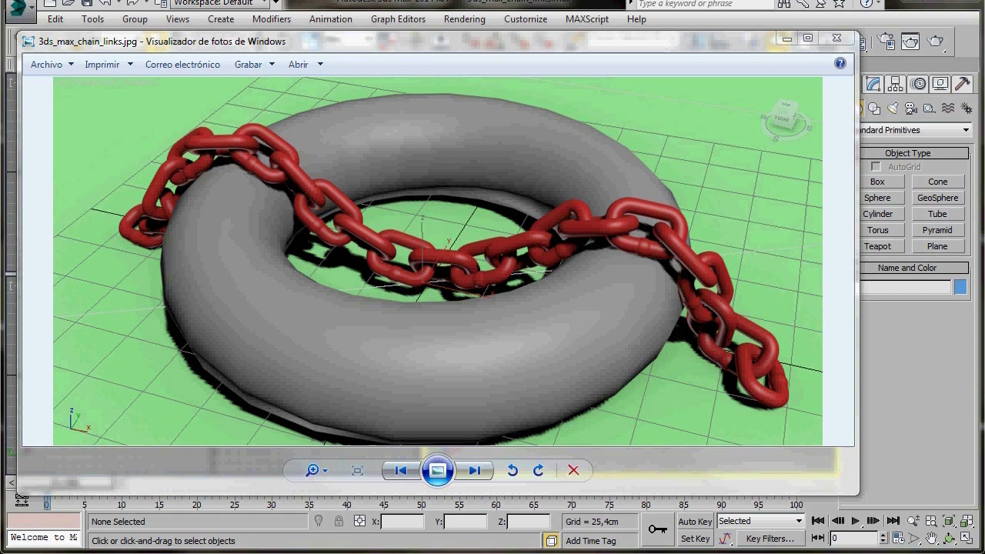
# Close the reference photo and set the display units to metric Centimeters
pyautogui.click(836, 38)
pyautogui.click(510, 21)
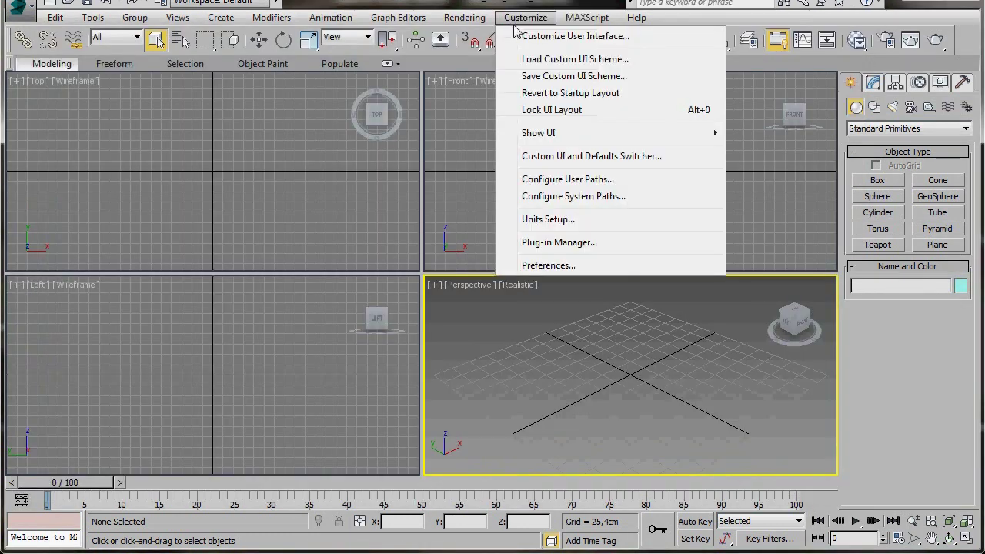
pyautogui.click(547, 219)
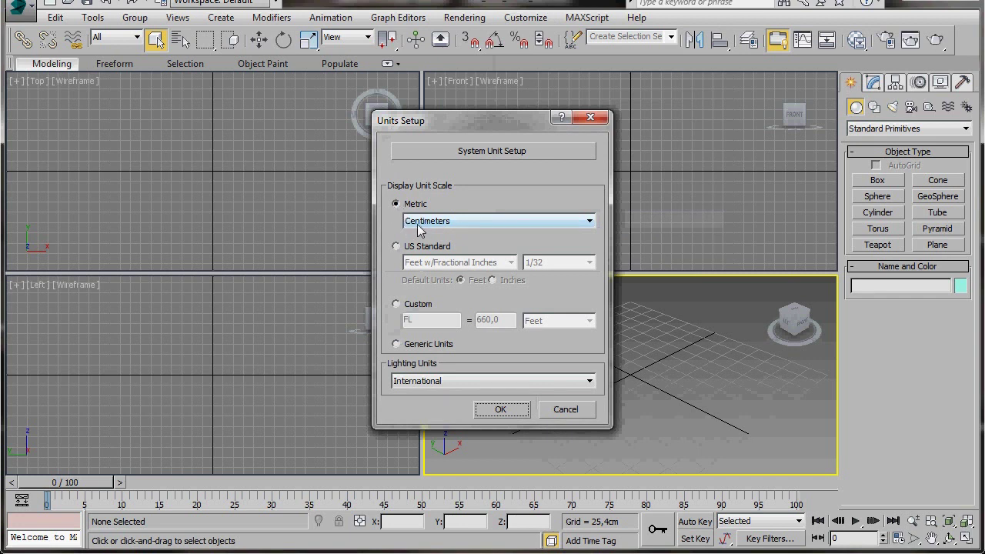
pyautogui.click(508, 409)
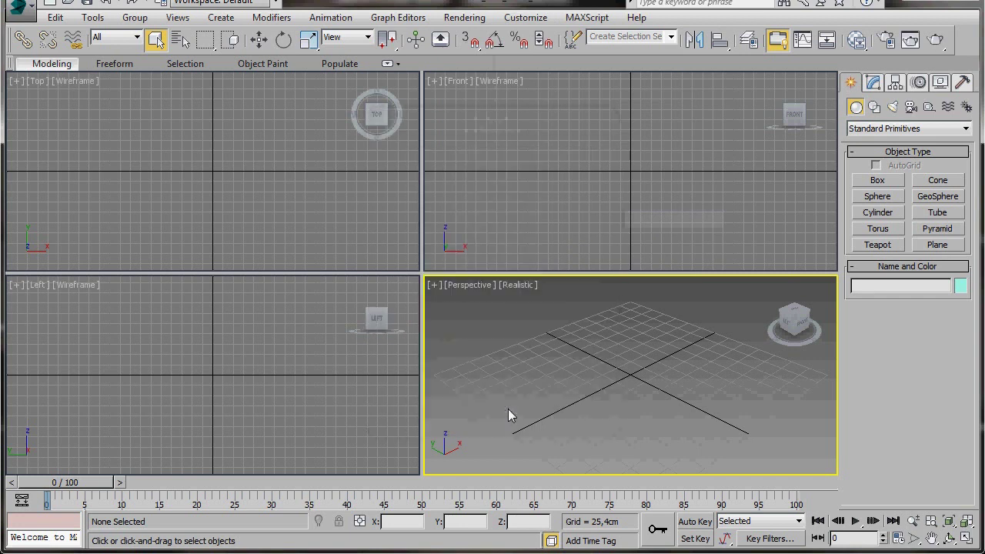
# Draw Rectangle001 in the Front viewport, maximize that view zoomed to it, and show its Modify parameters
pyautogui.click(874, 108)
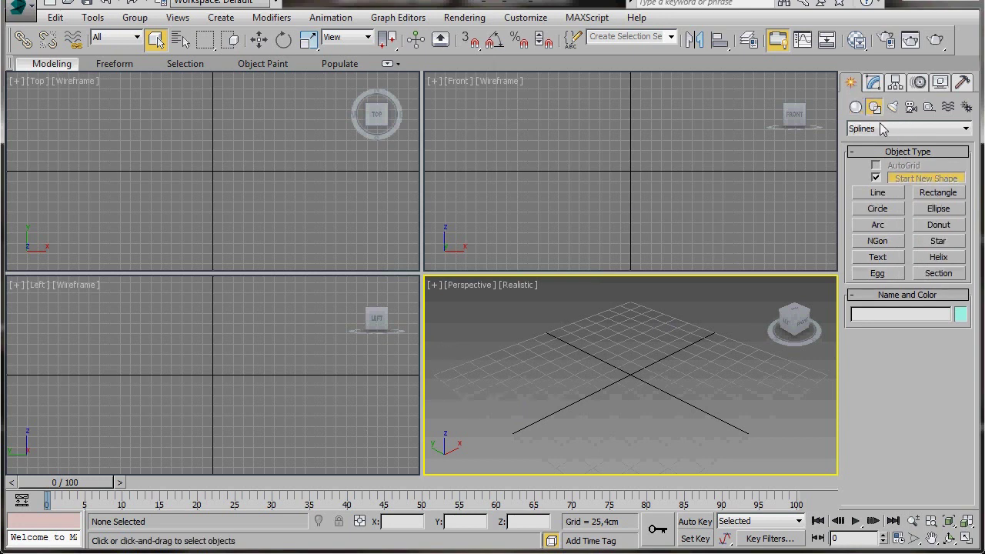
pyautogui.click(931, 194)
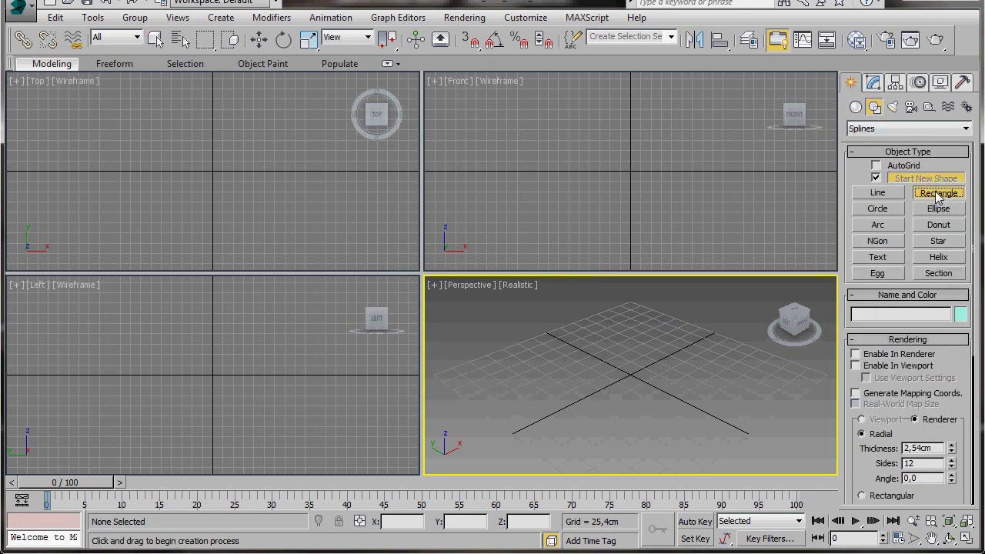
pyautogui.moveTo(605, 150); pyautogui.dragTo(654, 173)
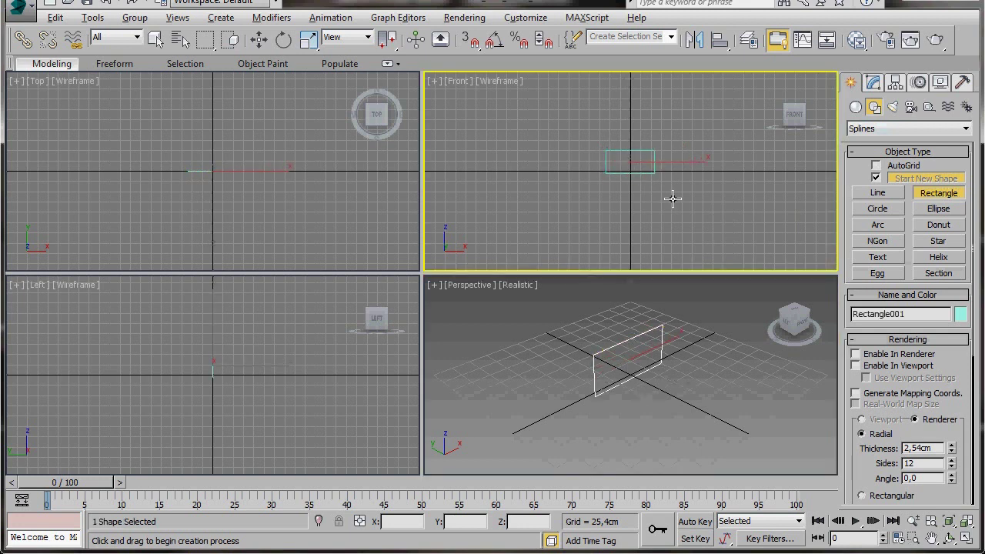
pyautogui.hotkey('alt', 'w')
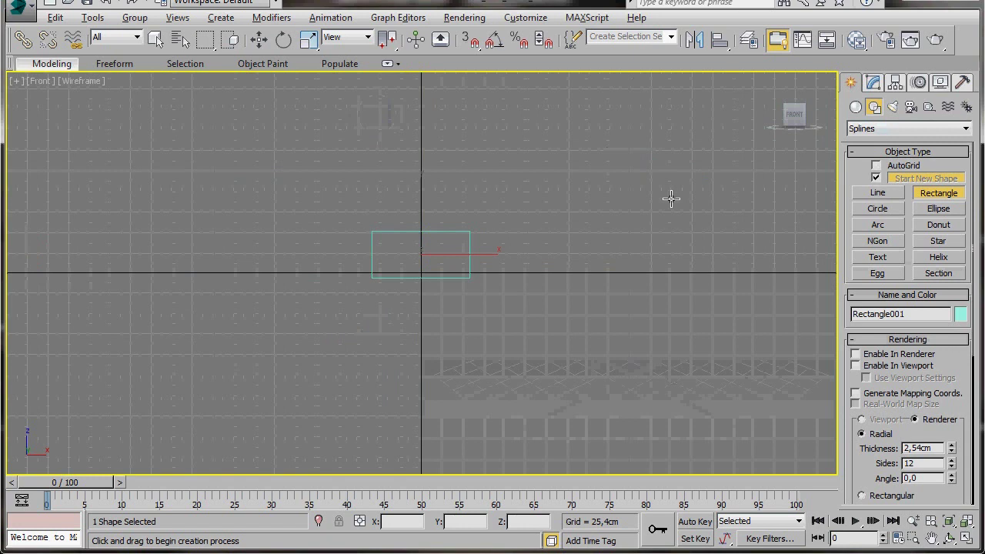
pyautogui.press('z')
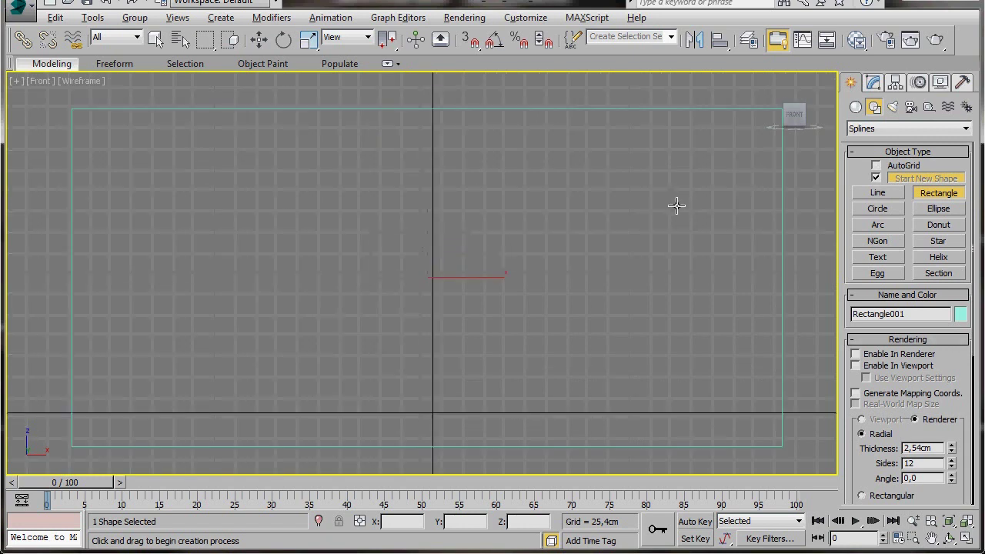
pyautogui.click(875, 84)
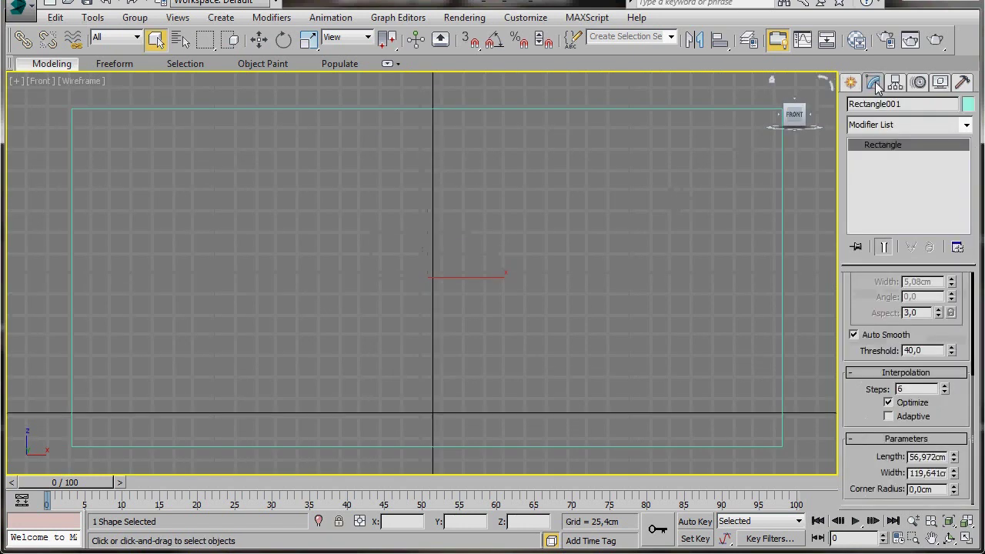
pyautogui.scroll(5, 857, 308)
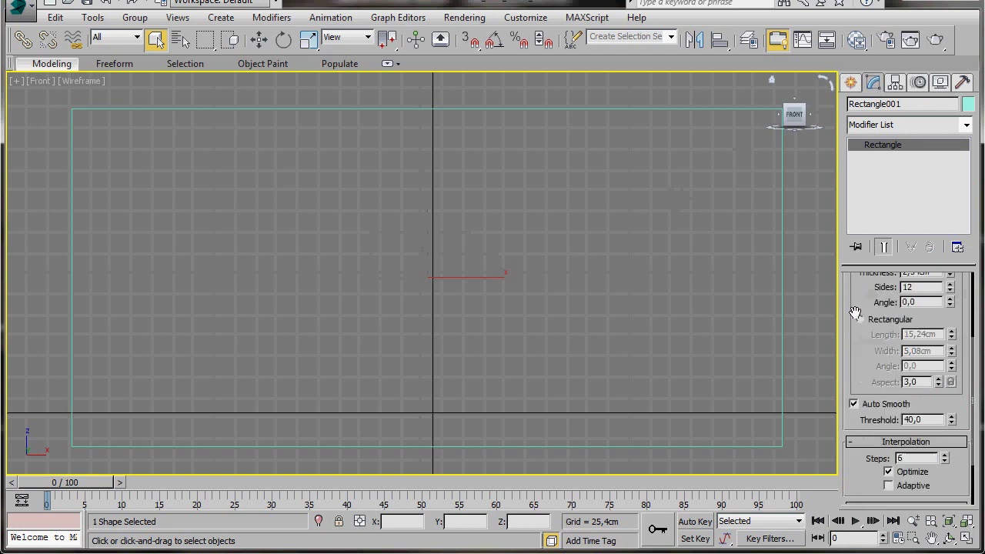
pyautogui.scroll(1, 883, 393)
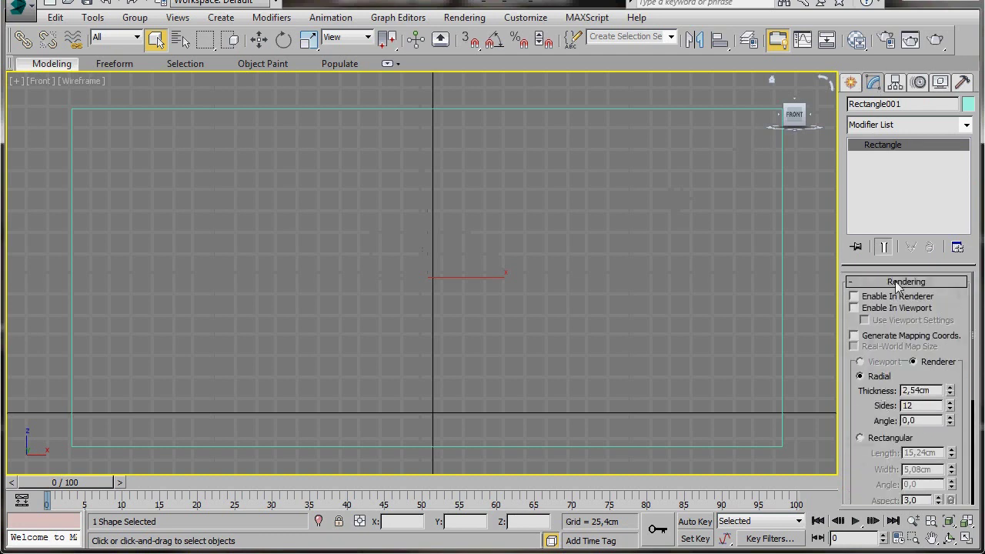
# Make the rectangle renderable in renderer and viewport as a 6,5cm radial tube with 8 sides
pyautogui.click(854, 296)
pyautogui.click(854, 307)
pyautogui.click(854, 308)
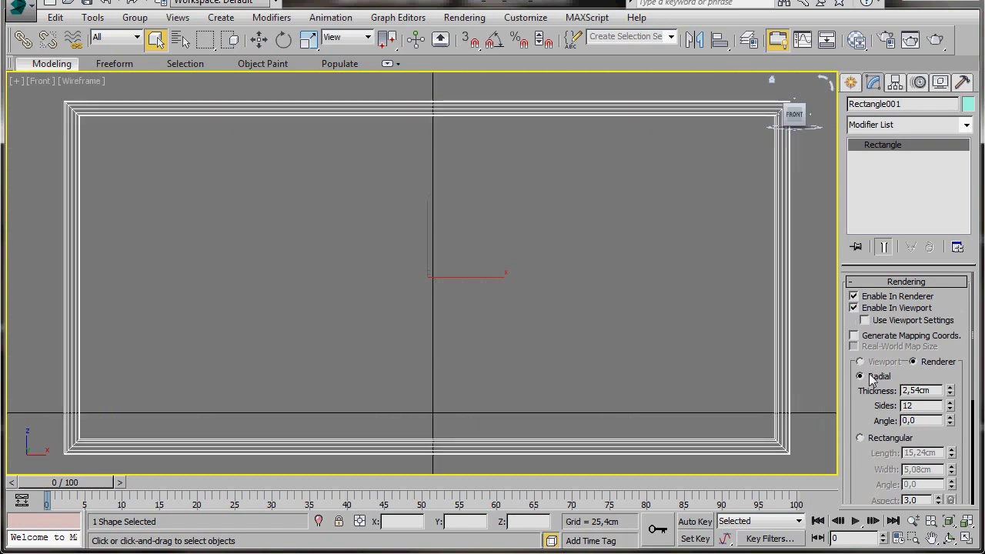
pyautogui.moveTo(935, 391); pyautogui.dragTo(885, 387)
pyautogui.write('6,5')
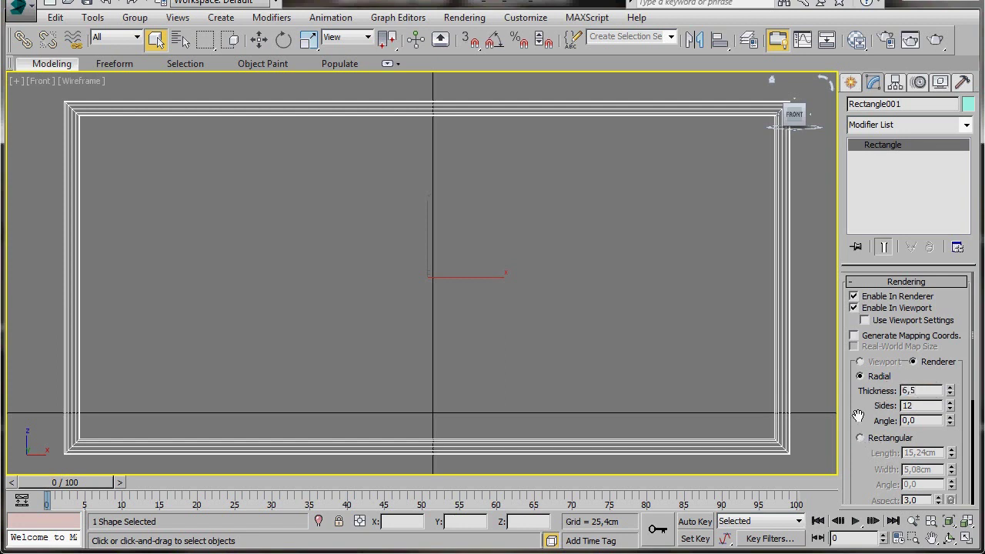
pyautogui.press('Return')
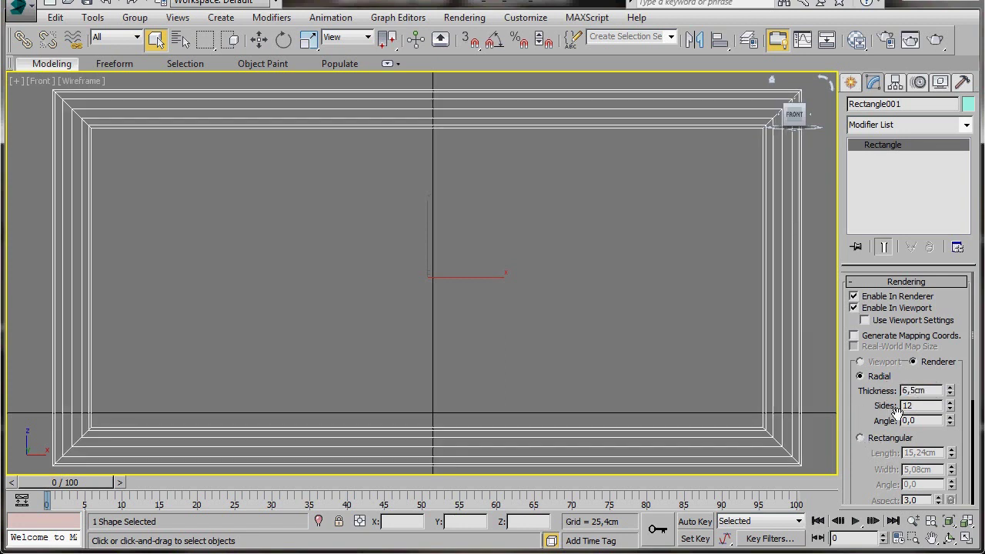
pyautogui.click(949, 409)
pyautogui.click(949, 409)
pyautogui.click(949, 409)
pyautogui.click(949, 409)
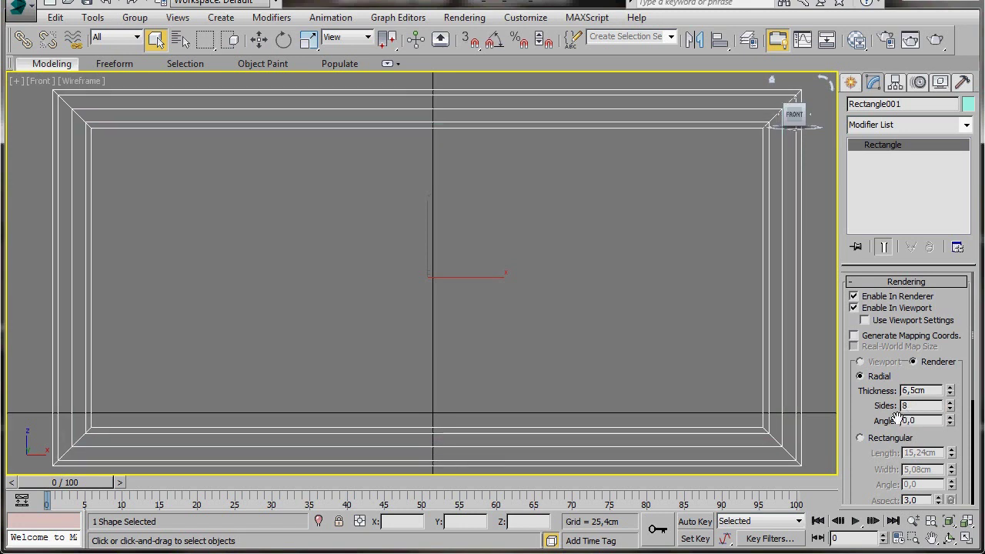
pyautogui.scroll(-5, 863, 474)
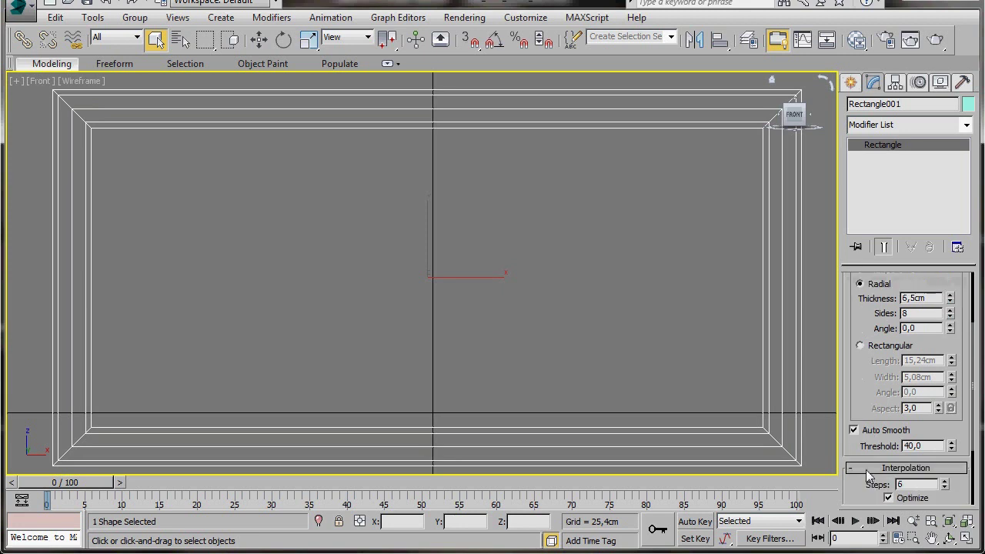
pyautogui.scroll(-1, 864, 462)
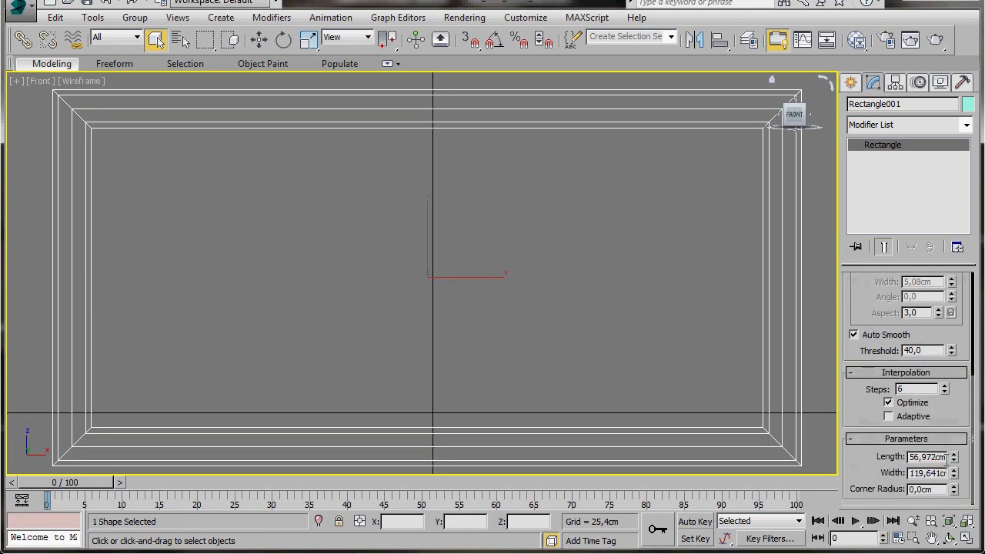
# Set the rectangle's Length to 15cm and Width to 25cm
pyautogui.moveTo(934, 459); pyautogui.dragTo(908, 457)
pyautogui.write('15')
pyautogui.press('Tab')
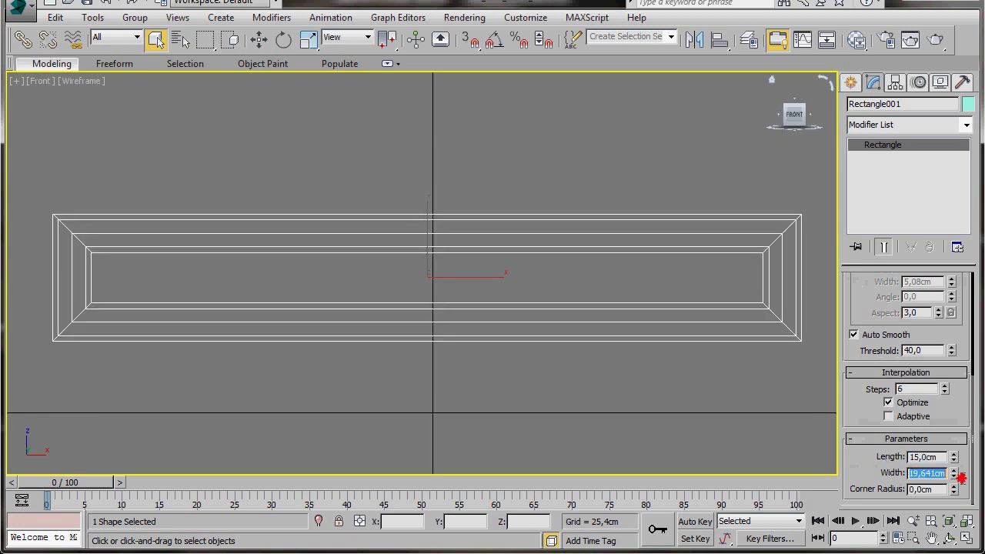
pyautogui.write('25')
pyautogui.press('Return')
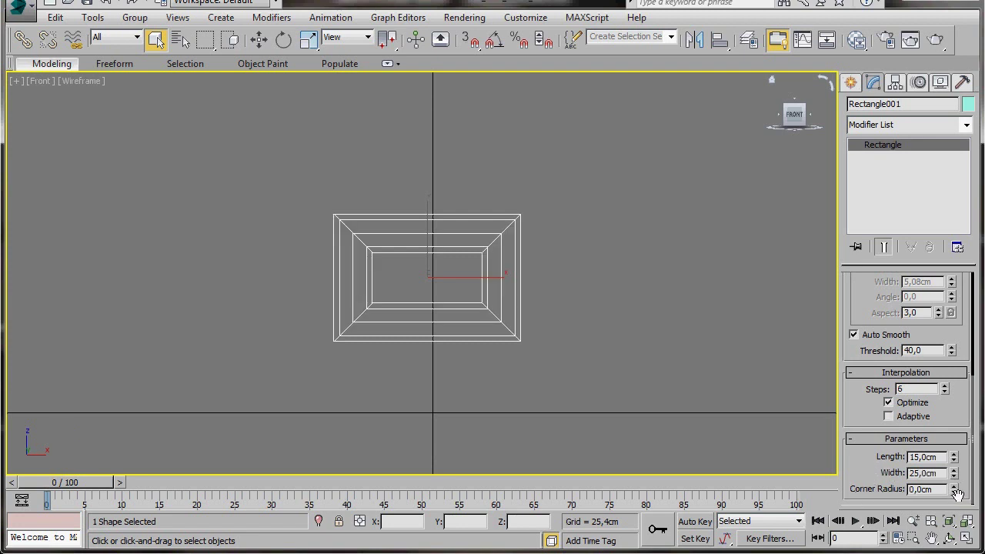
# Give the rectangle a 6cm corner radius and lower interpolation Steps to 4
pyautogui.moveTo(955, 491); pyautogui.dragTo(947, 309)
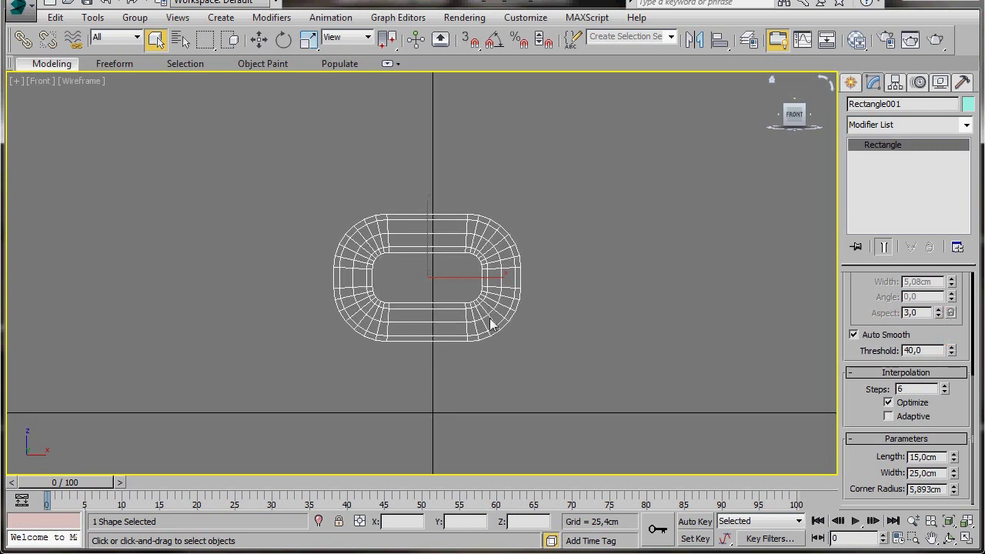
pyautogui.doubleClick(943, 490)
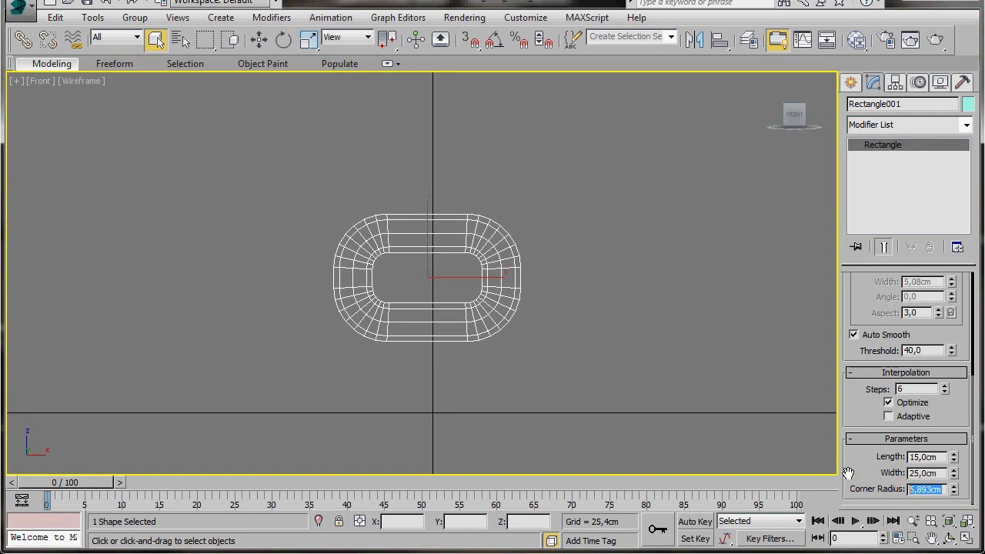
pyautogui.write('6')
pyautogui.press('Return')
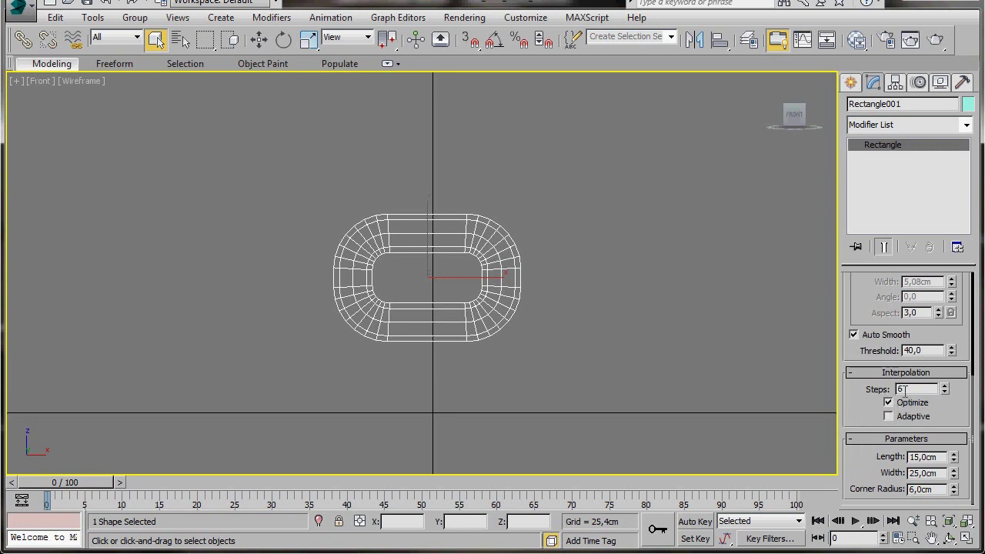
pyautogui.click(945, 393)
pyautogui.click(944, 392)
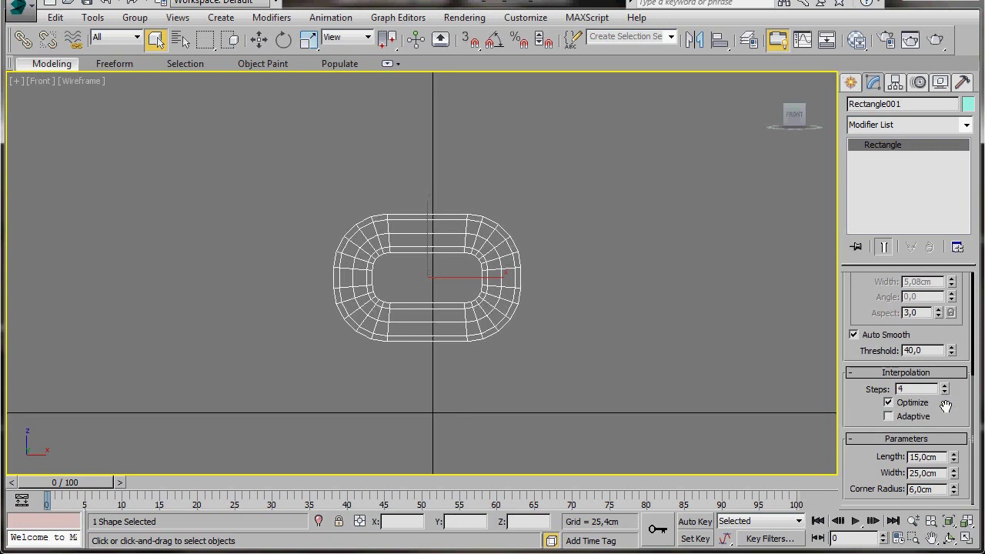
# Maximize the Perspective view zoomed on the link and set it to the ViewCube Front view
pyautogui.hotkey('alt', 'w')
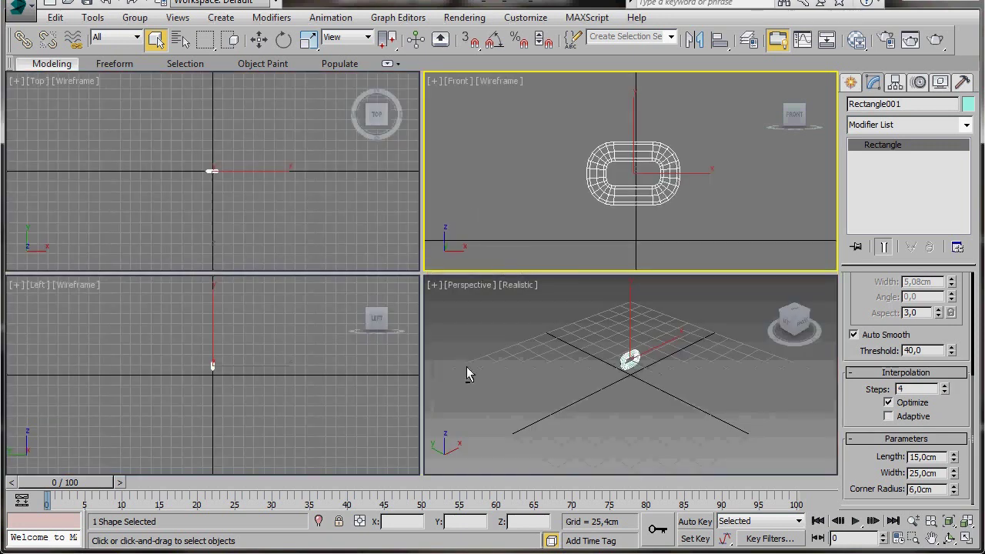
pyautogui.click(601, 414)
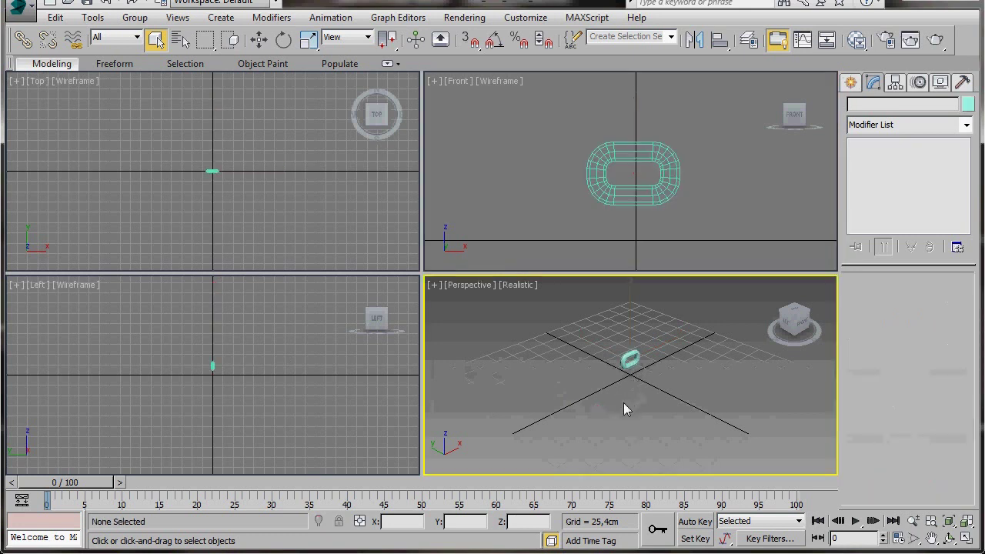
pyautogui.hotkey('alt', 'w')
pyautogui.press('z')
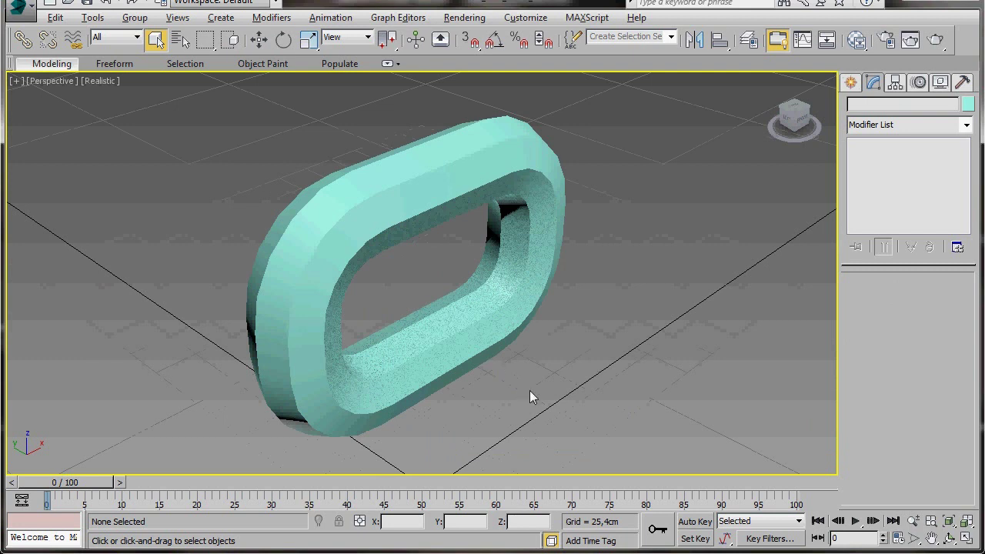
pyautogui.keyDown('alt'); pyautogui.moveTo(530, 384); pyautogui.dragTo(514, 343, button='middle'); pyautogui.keyUp('alt')
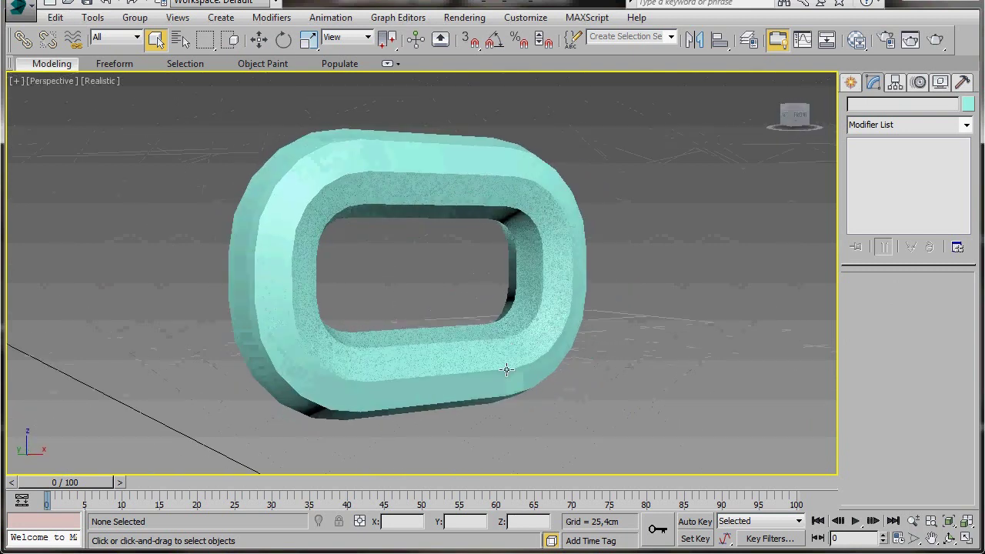
pyautogui.click(418, 364)
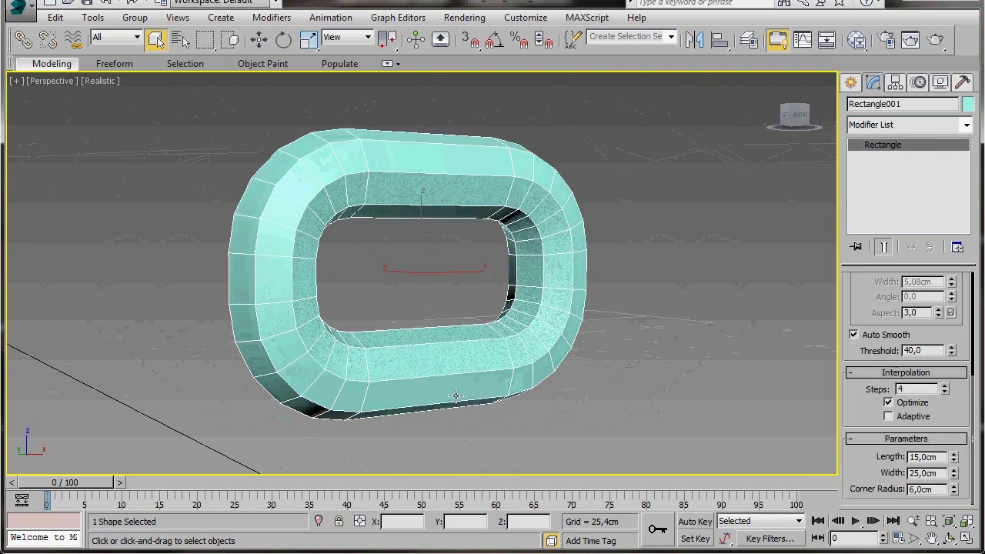
pyautogui.keyDown('alt'); pyautogui.moveTo(453, 395); pyautogui.dragTo(407, 393, button='middle'); pyautogui.keyUp('alt')
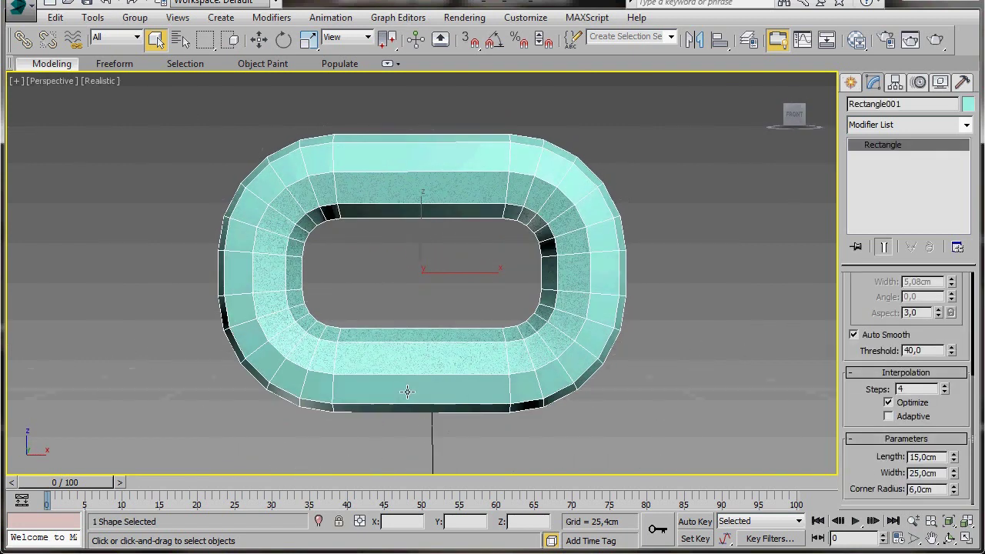
pyautogui.click(795, 114)
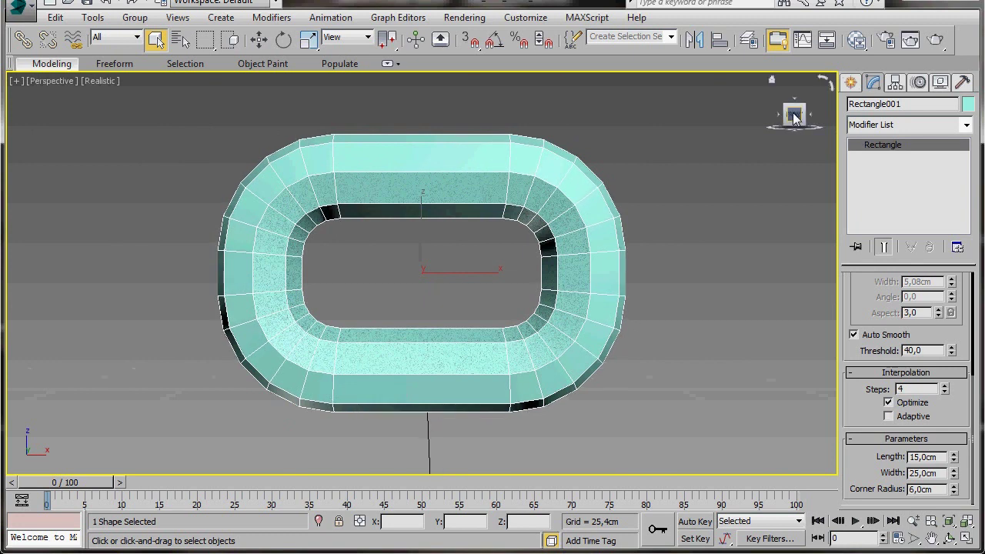
# Convert the rectangle to an Editable Poly and switch to Edge level
pyautogui.rightClick(436, 378)
pyautogui.moveTo(479, 514)
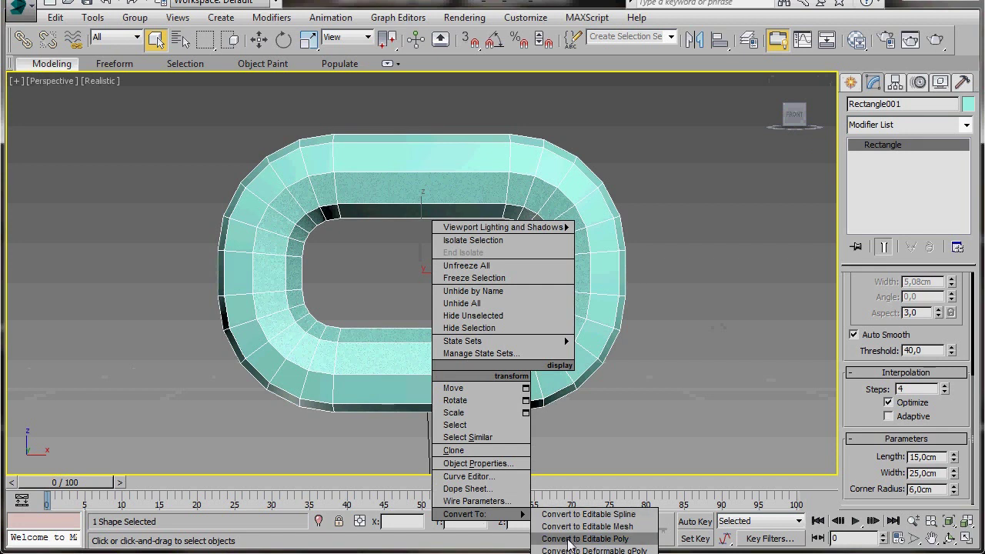
pyautogui.click(569, 540)
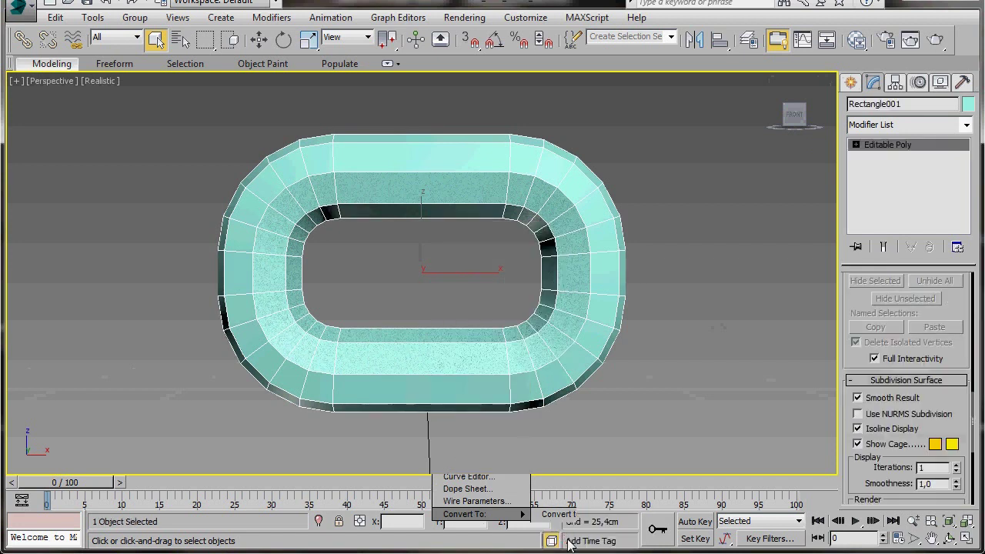
pyautogui.click(855, 145)
pyautogui.click(888, 174)
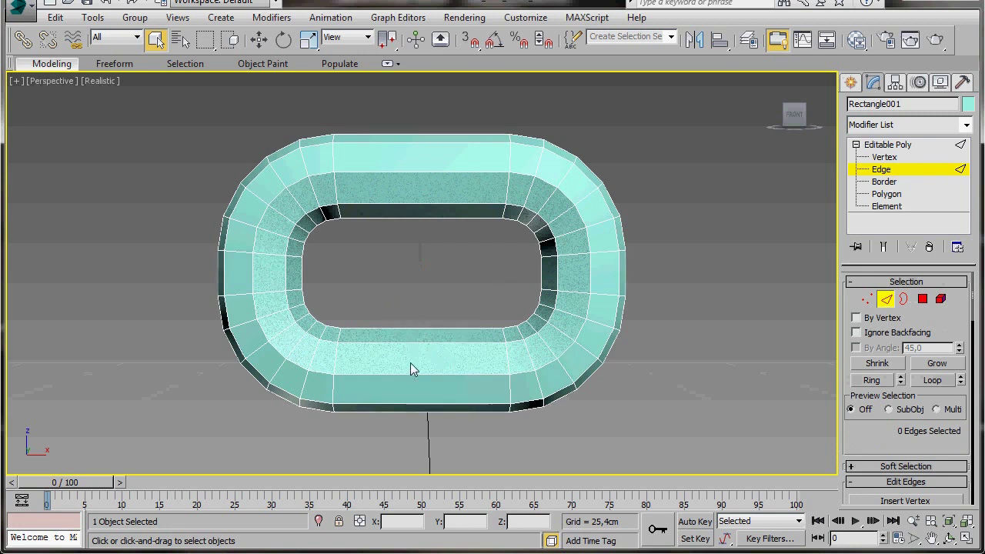
# Connect the bottom straight section's edges with 2 segments to add two edge loops
pyautogui.moveTo(422, 311); pyautogui.dragTo(430, 441)
pyautogui.scroll(-3, 849, 438)
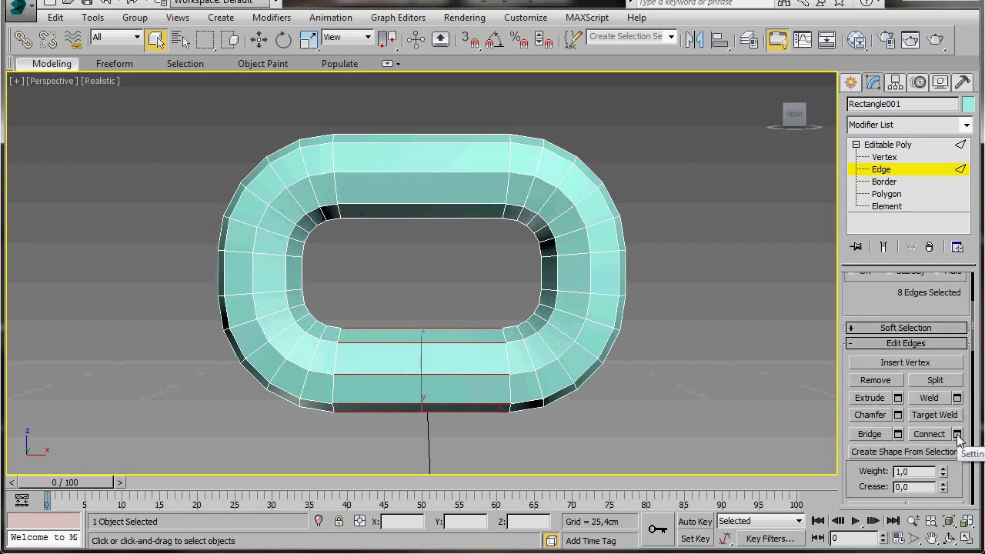
pyautogui.click(956, 435)
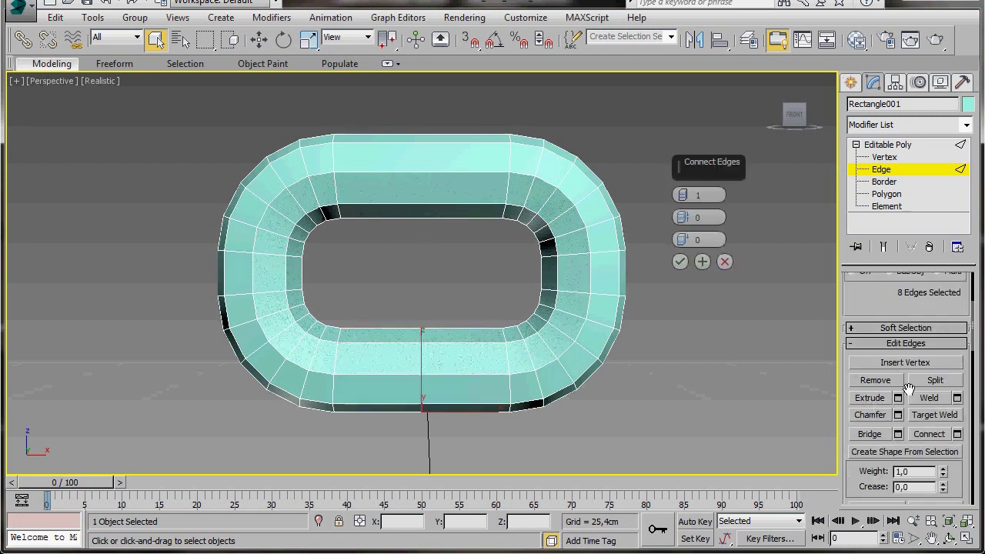
pyautogui.moveTo(682, 196); pyautogui.dragTo(684, 195)
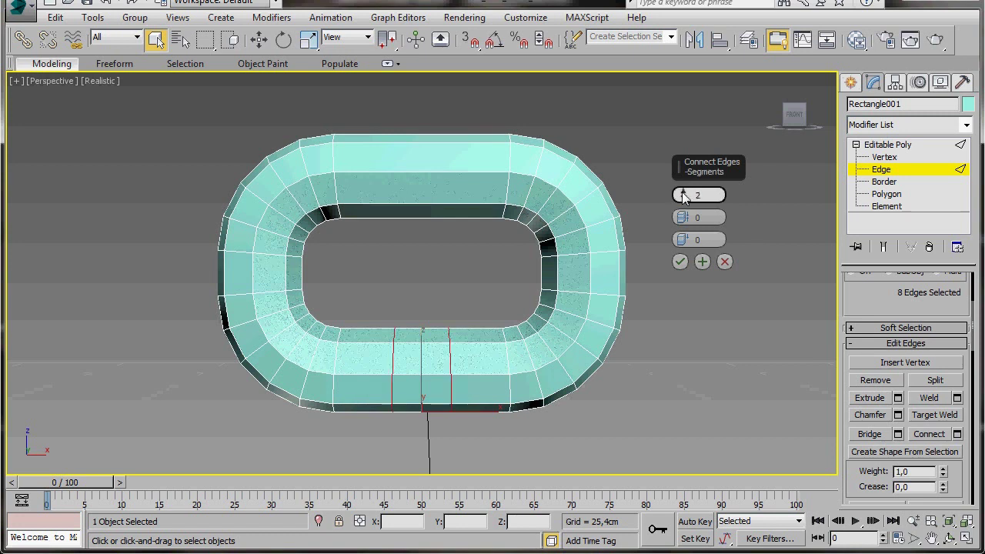
pyautogui.click(680, 262)
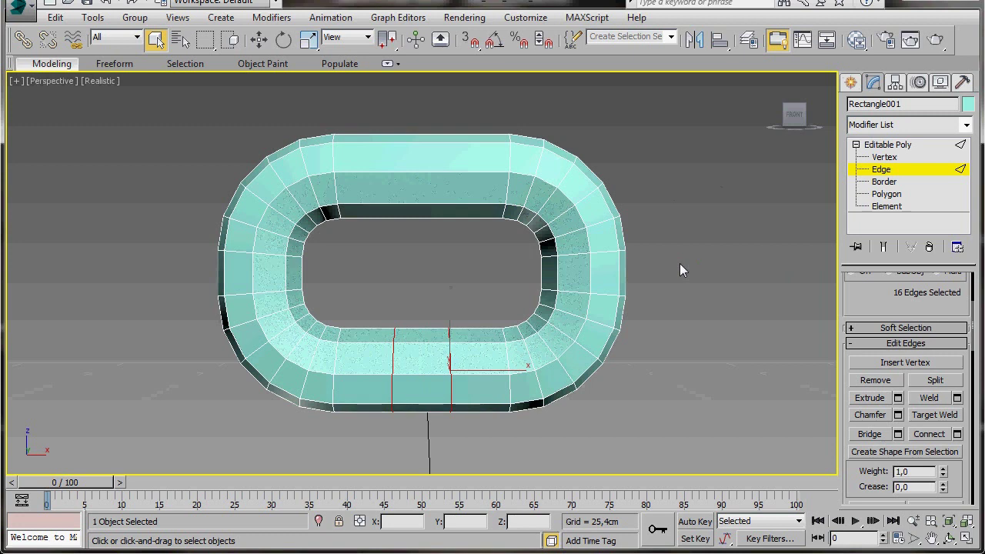
# Select the eight polygons between the new bottom edge loops
pyautogui.click(885, 194)
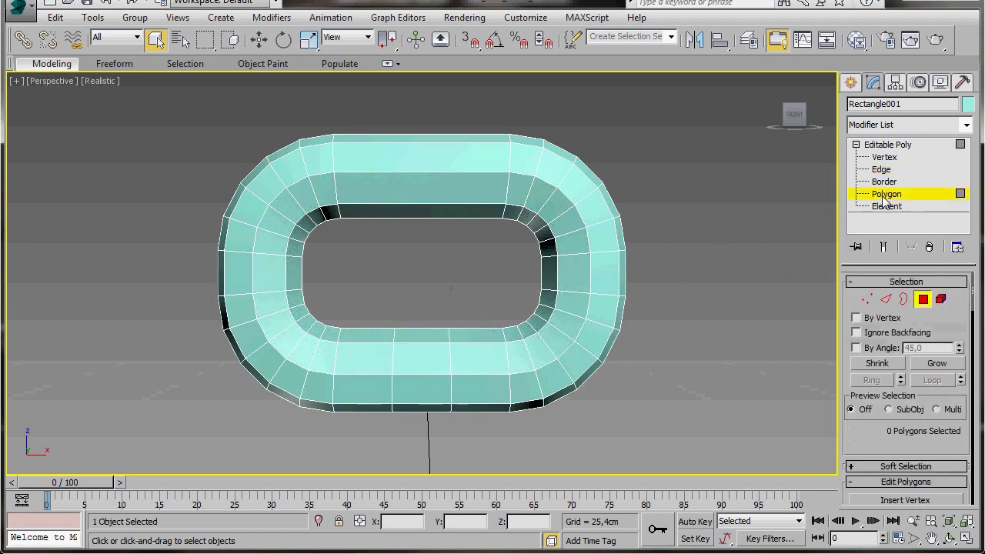
pyautogui.moveTo(413, 309); pyautogui.dragTo(426, 442)
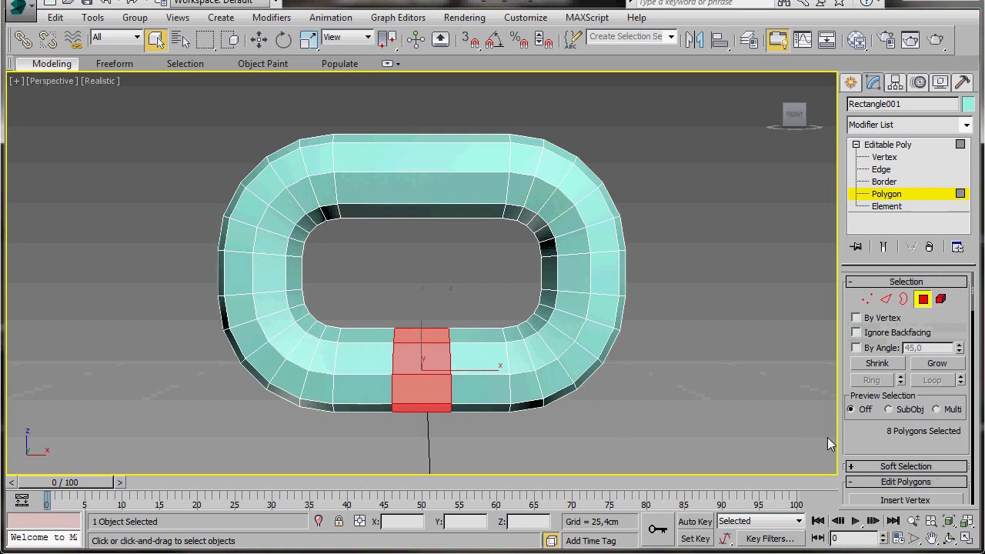
pyautogui.moveTo(866, 434); pyautogui.dragTo(860, 366)
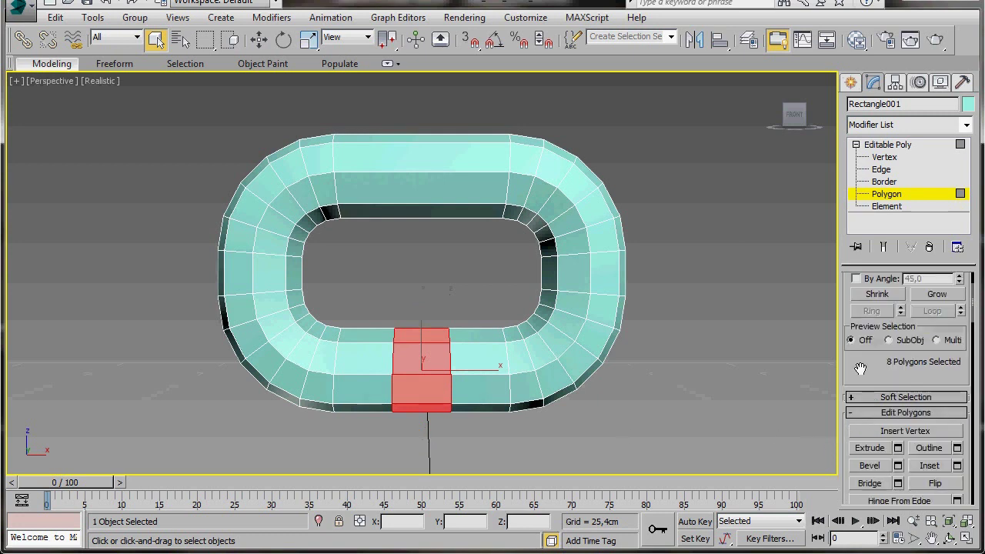
# Bevel the polygons by Local Normal with 0,5cm height and about -1cm outline
pyautogui.click(897, 465)
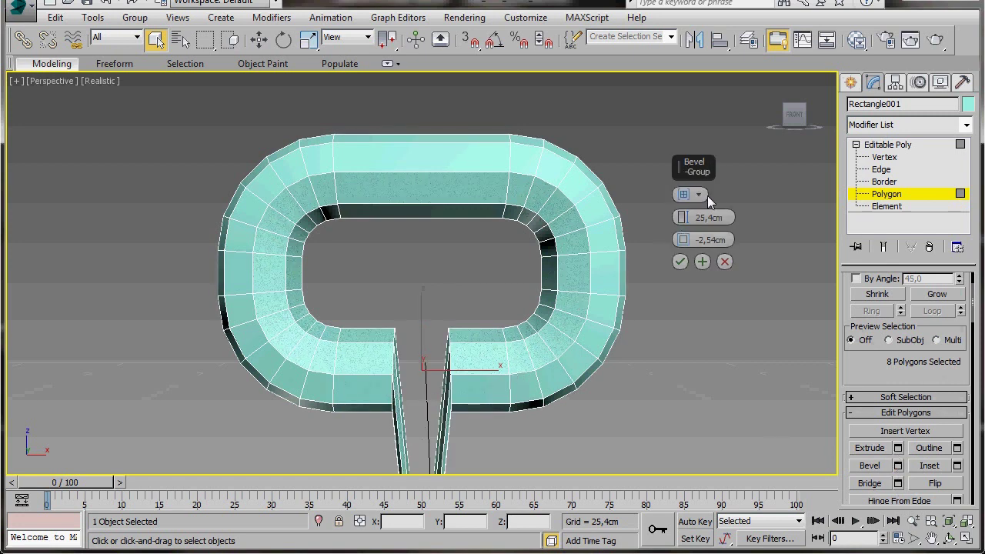
pyautogui.click(698, 195)
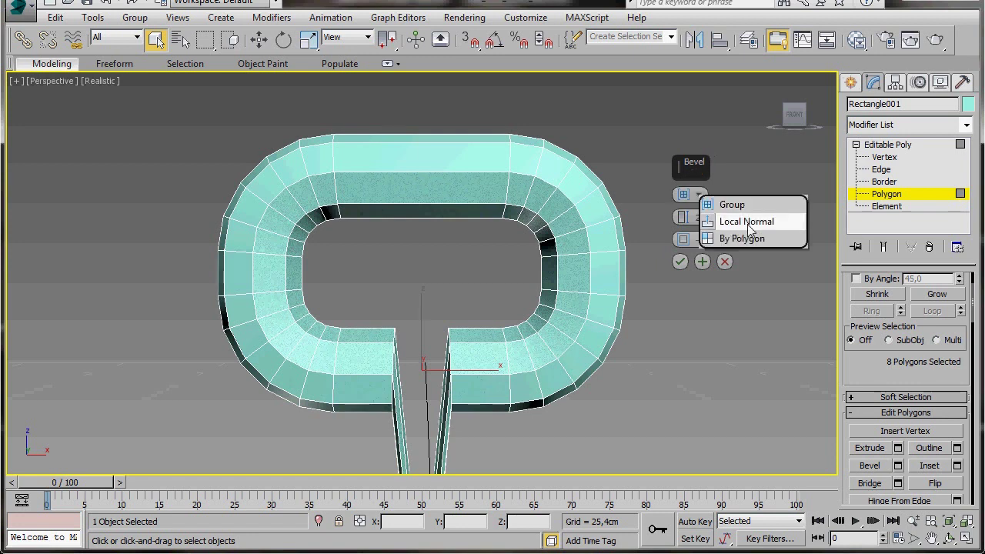
pyautogui.click(772, 223)
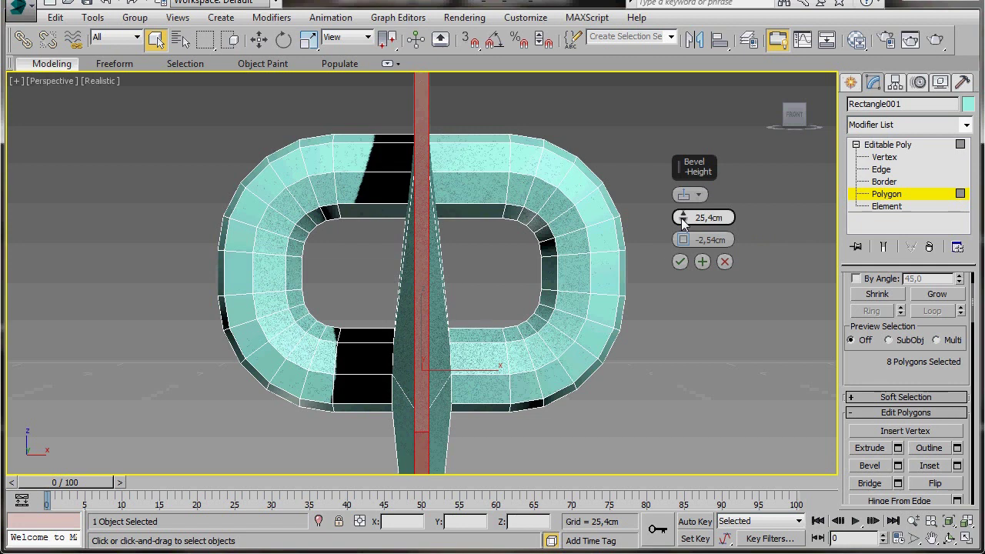
pyautogui.moveTo(681, 218); pyautogui.dragTo(678, 265)
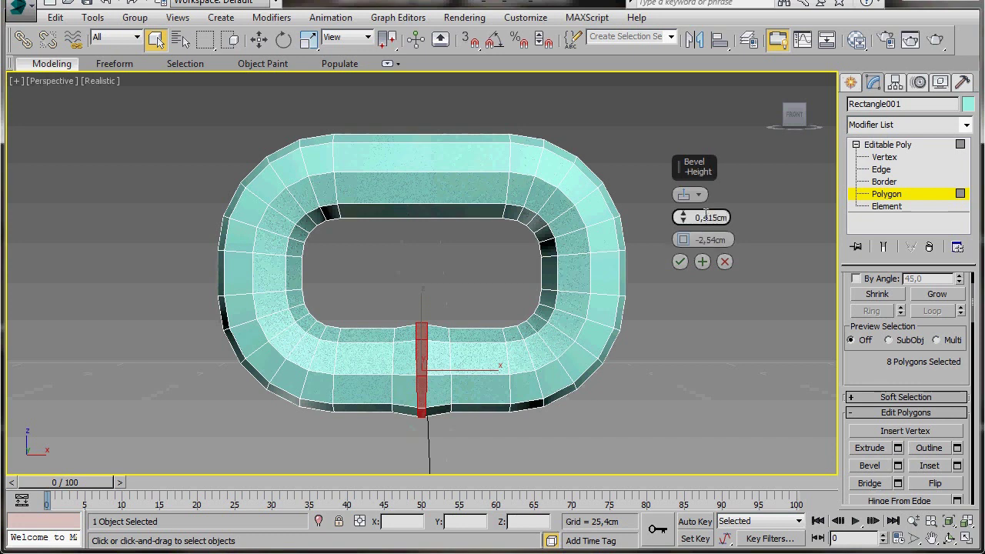
pyautogui.moveTo(702, 217); pyautogui.dragTo(750, 223)
pyautogui.write('5')
pyautogui.click(682, 240)
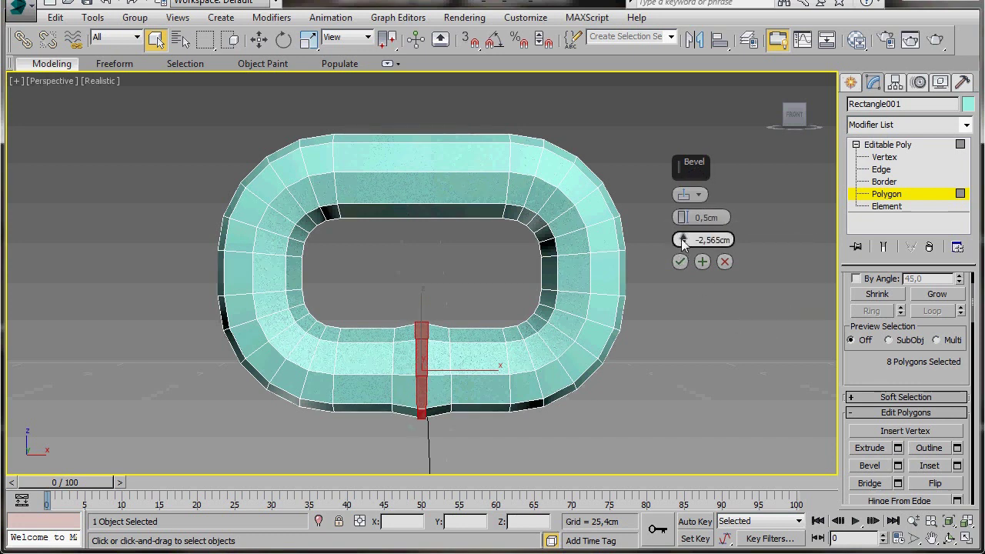
pyautogui.moveTo(682, 241); pyautogui.dragTo(683, 240)
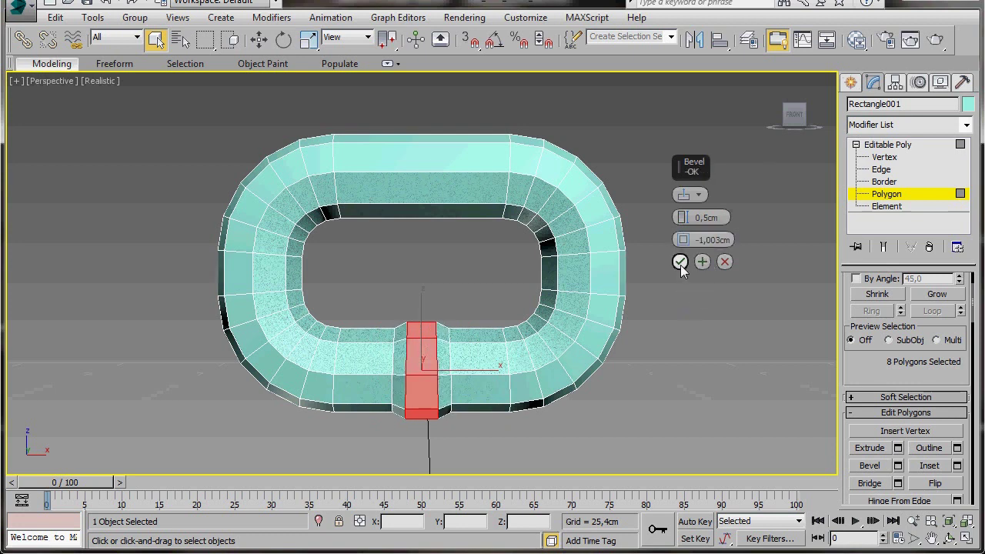
pyautogui.click(679, 262)
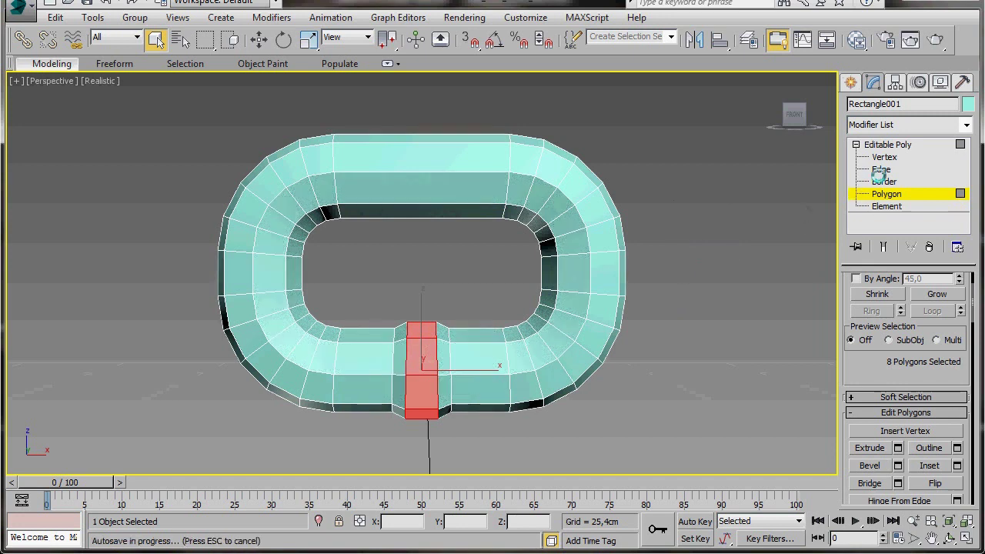
# Chamfer the 16 collar border edges by 0,1cm with 1 segment
pyautogui.click(881, 169)
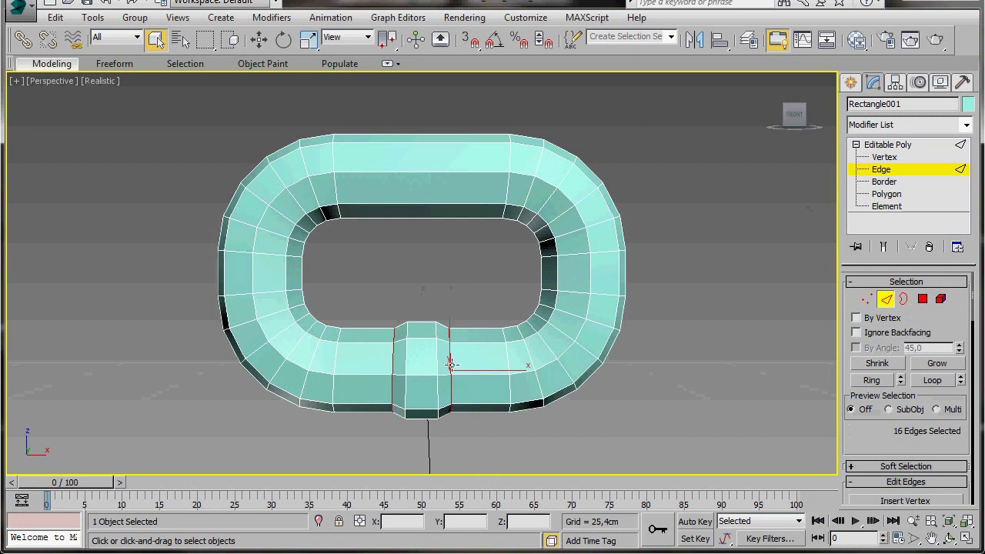
pyautogui.scroll(-5, 861, 438)
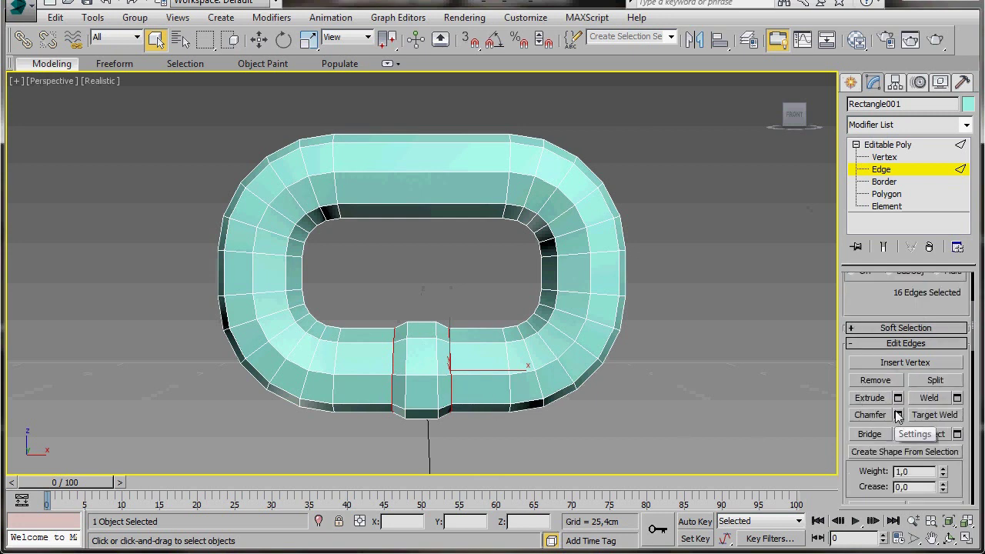
pyautogui.click(898, 415)
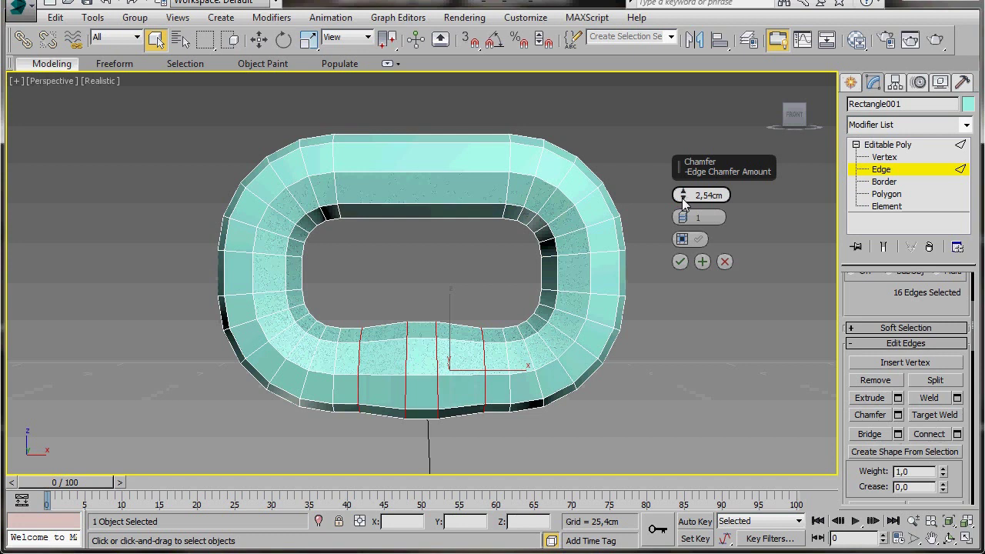
pyautogui.moveTo(683, 199); pyautogui.dragTo(683, 197)
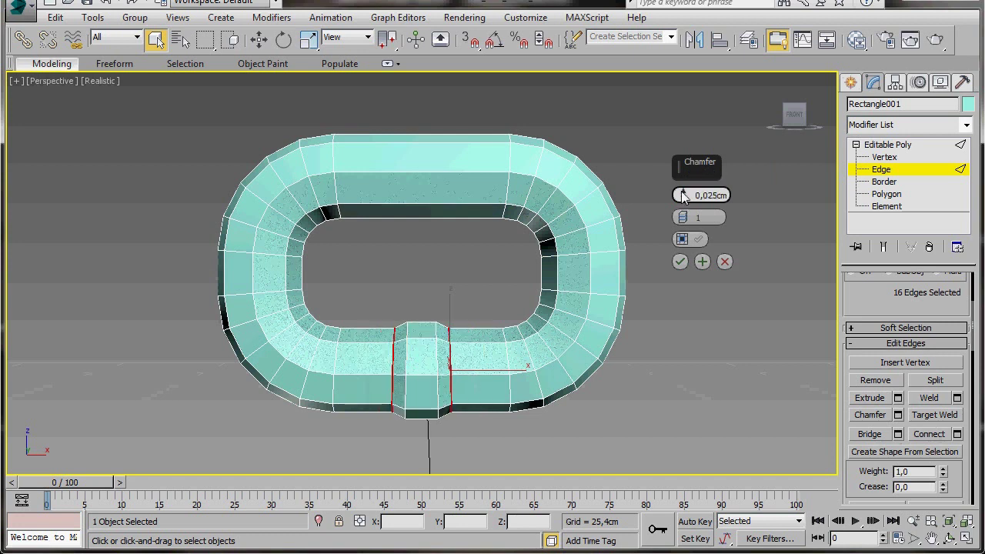
pyautogui.moveTo(682, 197); pyautogui.dragTo(685, 197)
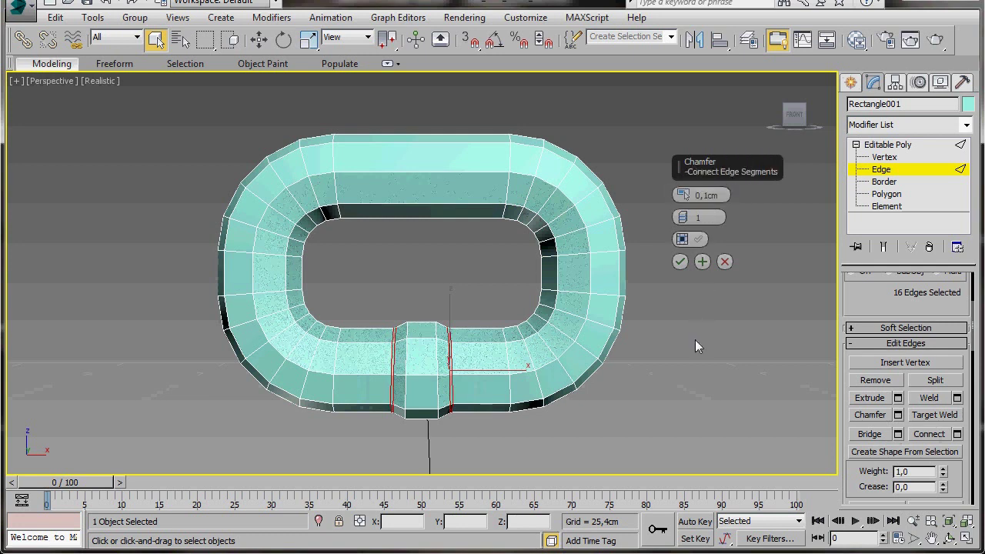
pyautogui.click(679, 262)
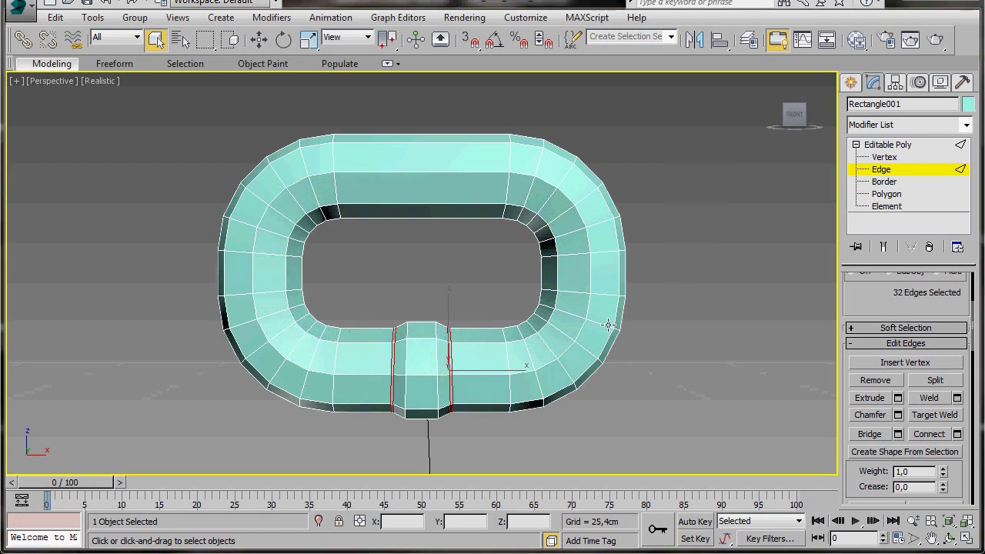
# Turn on Use NURMS Subdivision for the whole link and orbit to inspect the rounded result
pyautogui.click(886, 145)
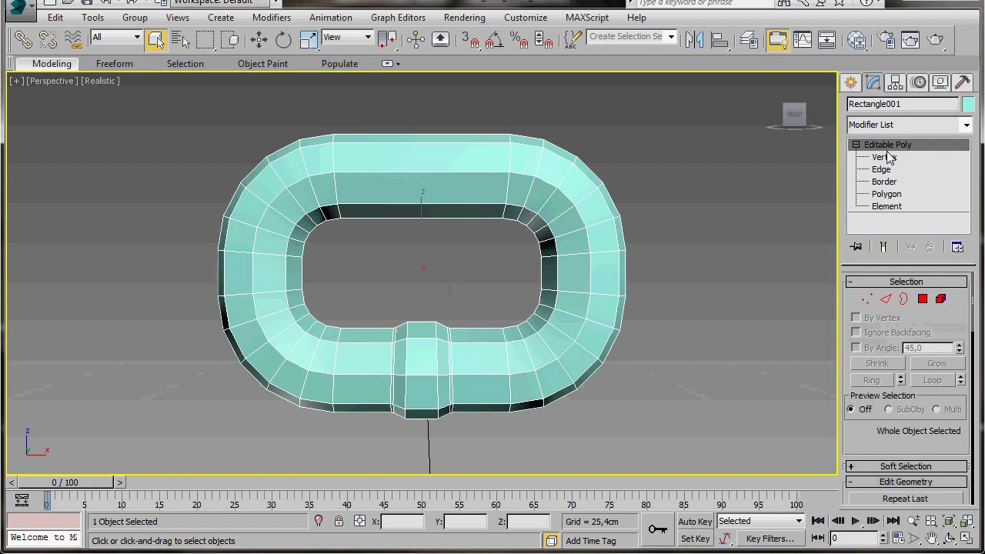
pyautogui.scroll(-3, 866, 437)
pyautogui.scroll(-6, 866, 437)
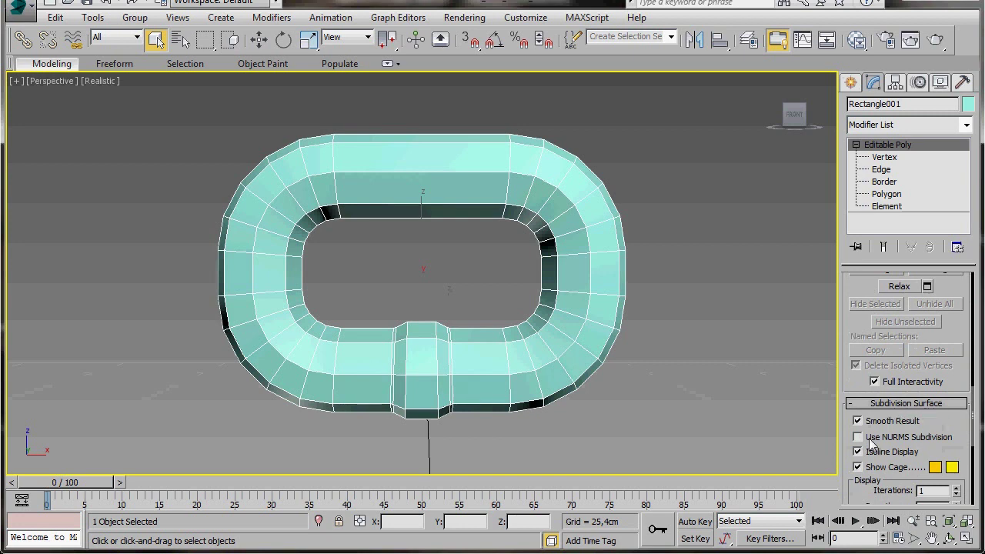
pyautogui.click(857, 437)
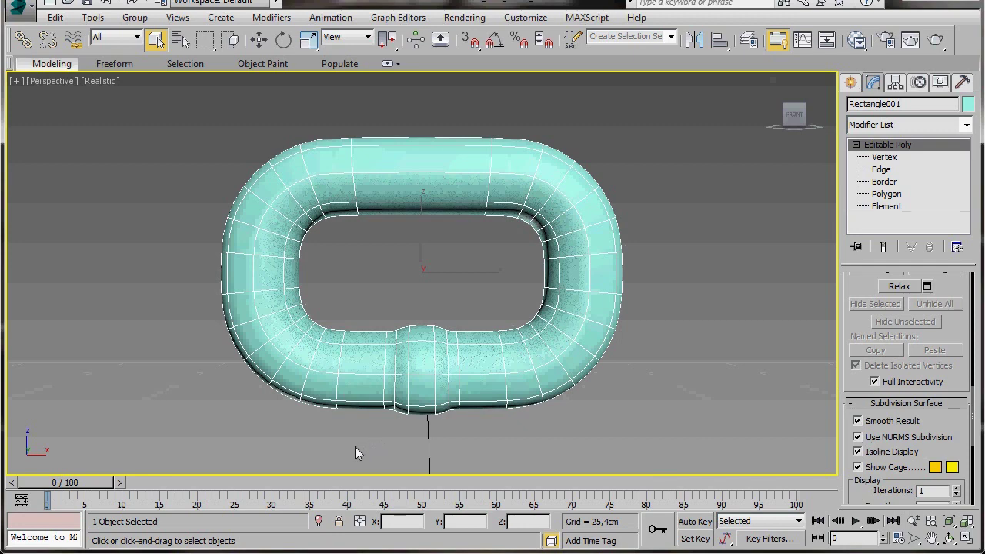
pyautogui.keyDown('alt'); pyautogui.moveTo(354, 446); pyautogui.dragTo(462, 359, button='middle'); pyautogui.keyUp('alt')
pyautogui.click(389, 437)
# Rename Rectangle001, typing 'lin' as the new name
pyautogui.click(485, 356)
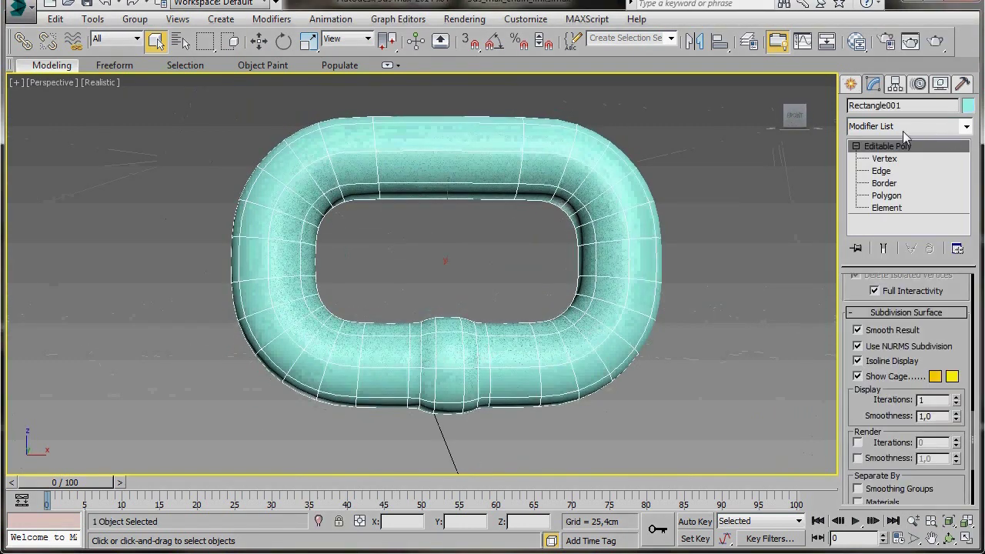
pyautogui.doubleClick(905, 104)
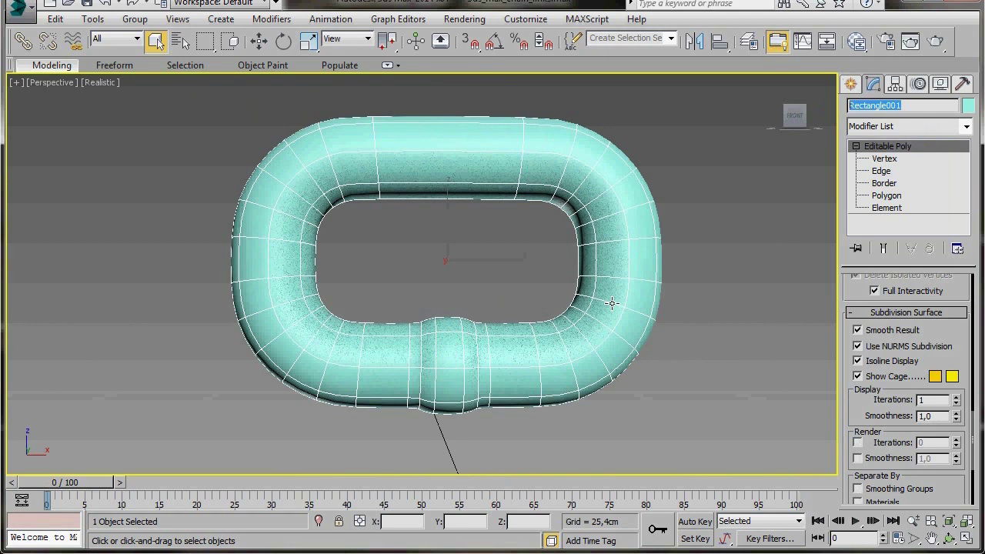
pyautogui.press('BackSpace')
pyautogui.write('link')
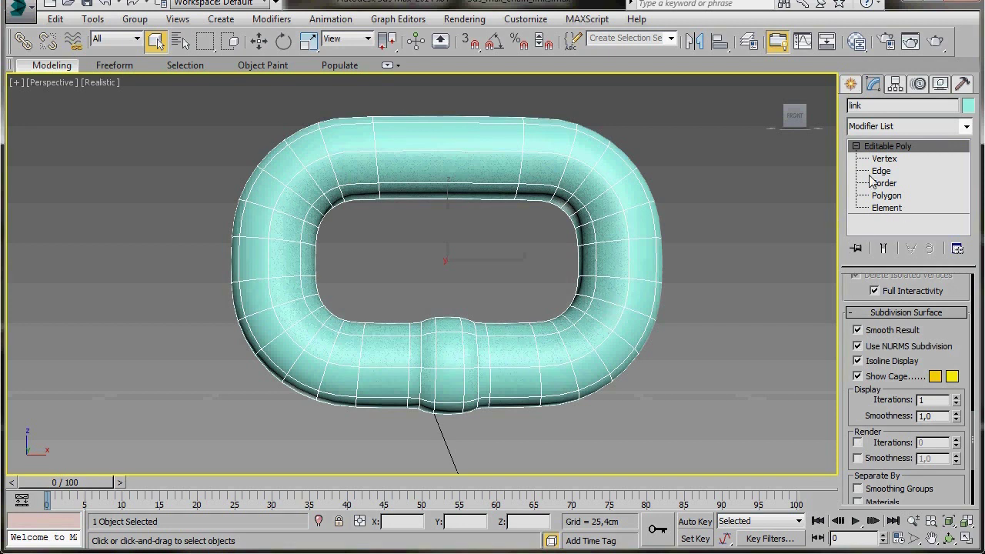
# Convert the smoothed link to an Editable Poly
pyautogui.rightClick(597, 333)
pyautogui.moveTo(624, 472)
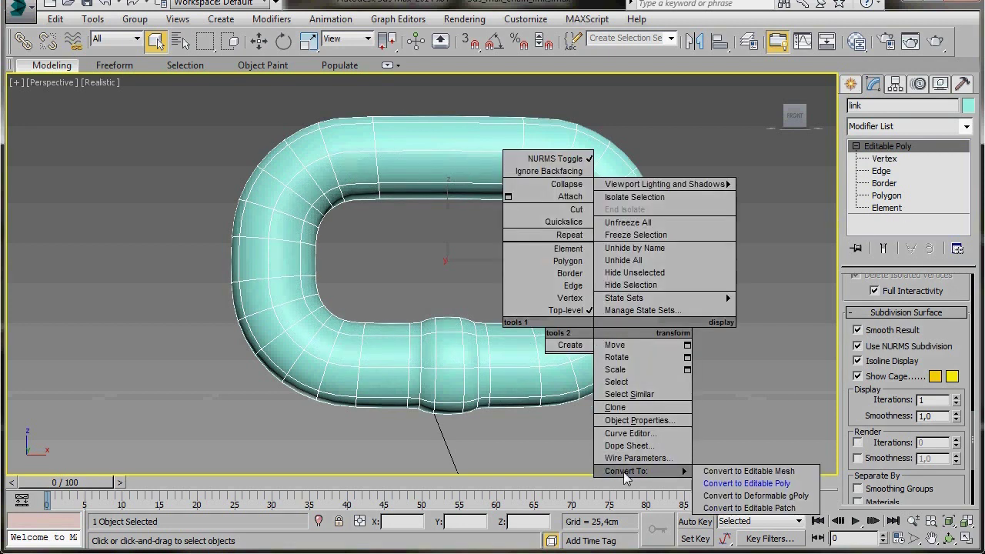
pyautogui.click(715, 483)
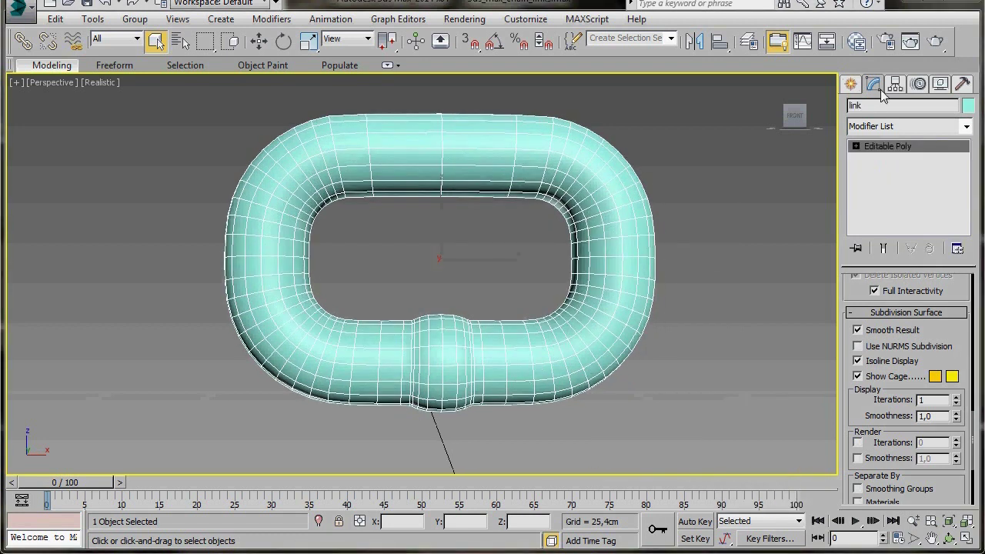
# Set the link's object colour to dark red and deselect it
pyautogui.click(968, 105)
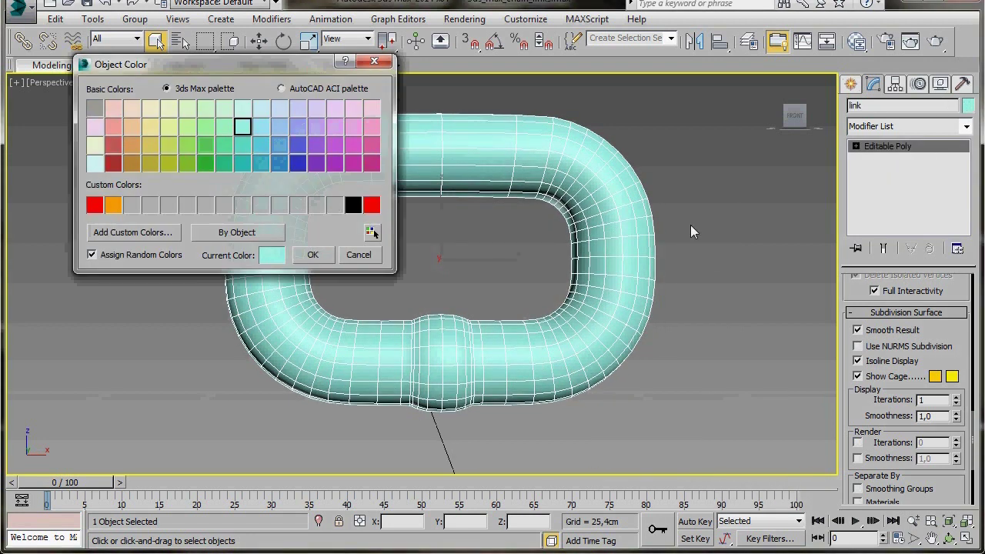
pyautogui.click(113, 164)
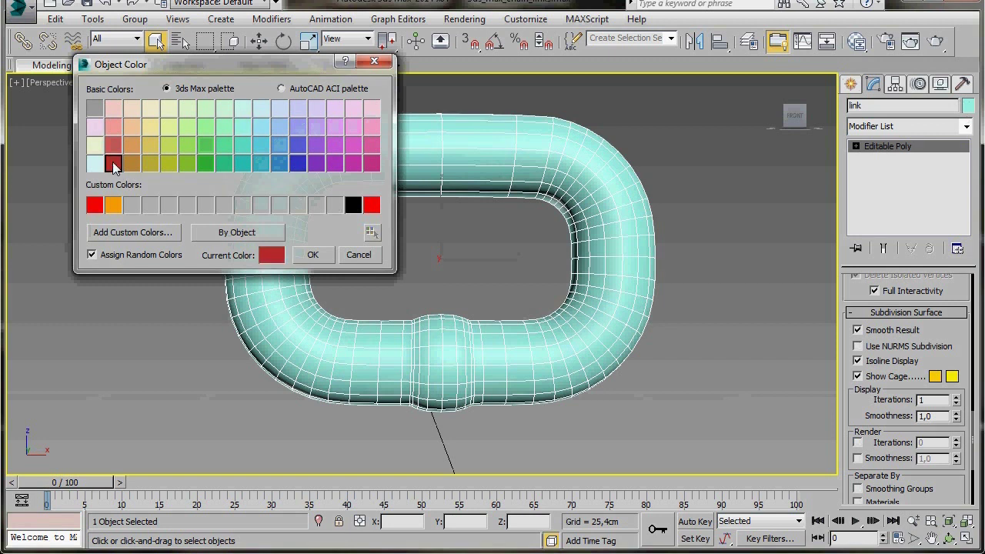
pyautogui.click(311, 255)
pyautogui.click(661, 296)
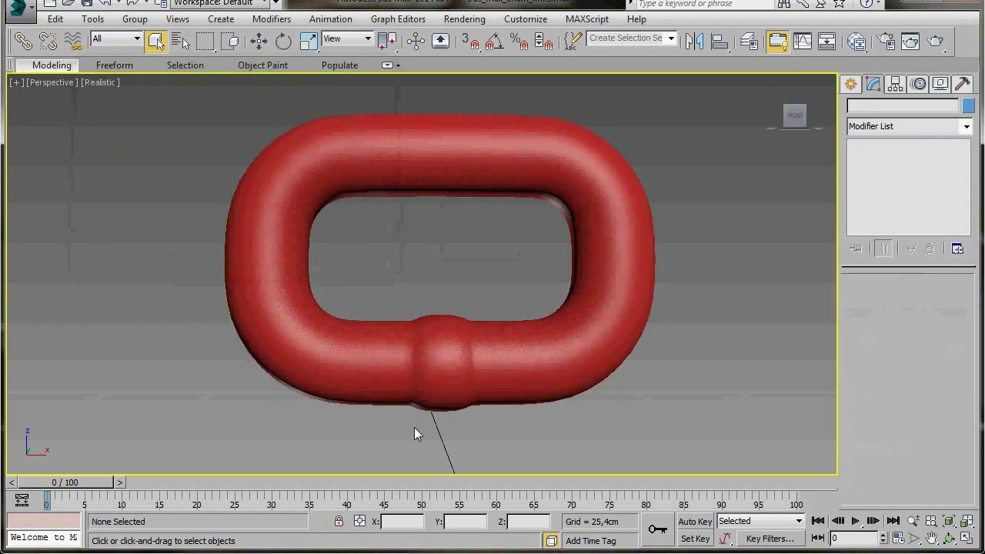
# Select the red link and add a Dynamic MassFX Rigid Body modifier from the Modifier List
pyautogui.click(509, 371)
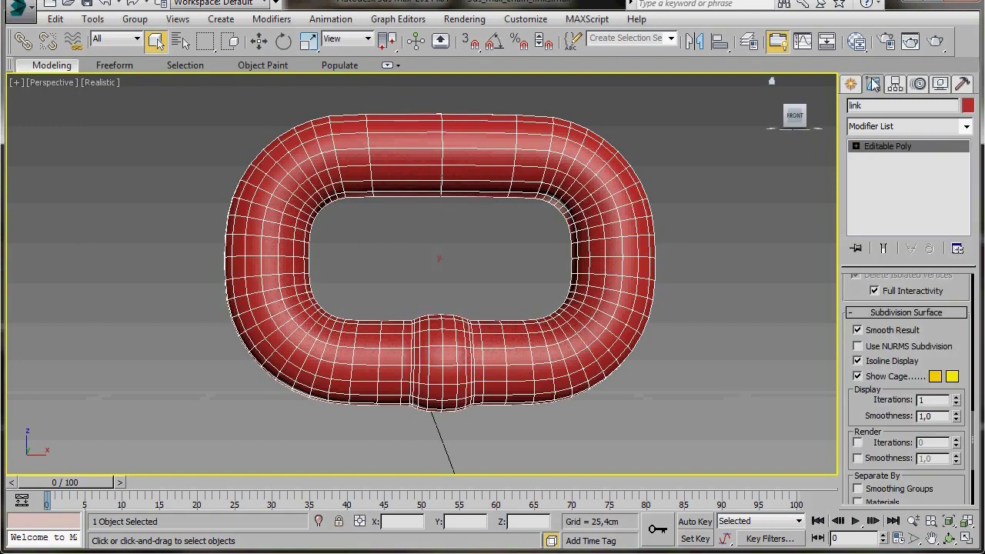
pyautogui.click(966, 127)
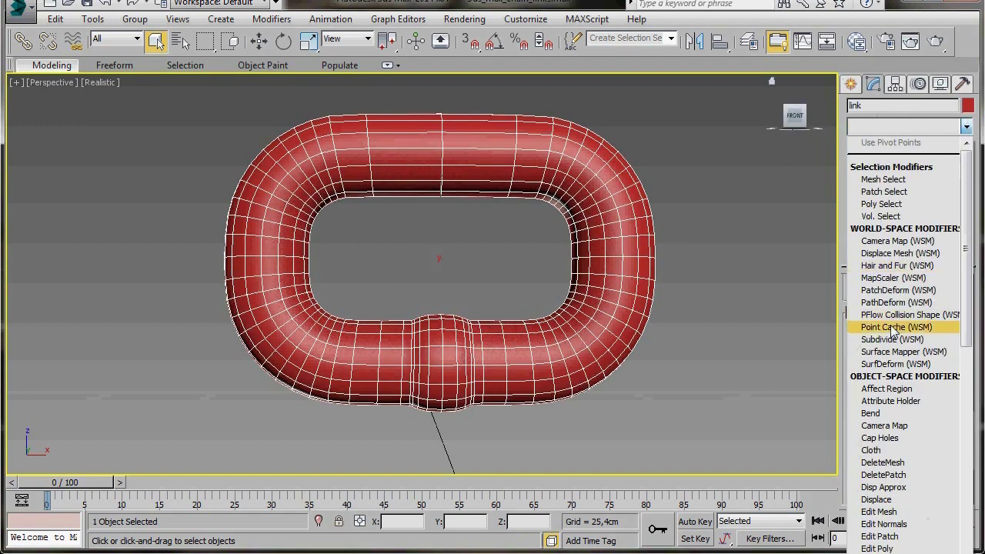
pyautogui.scroll(-10, 896, 330)
pyautogui.scroll(-1, 897, 331)
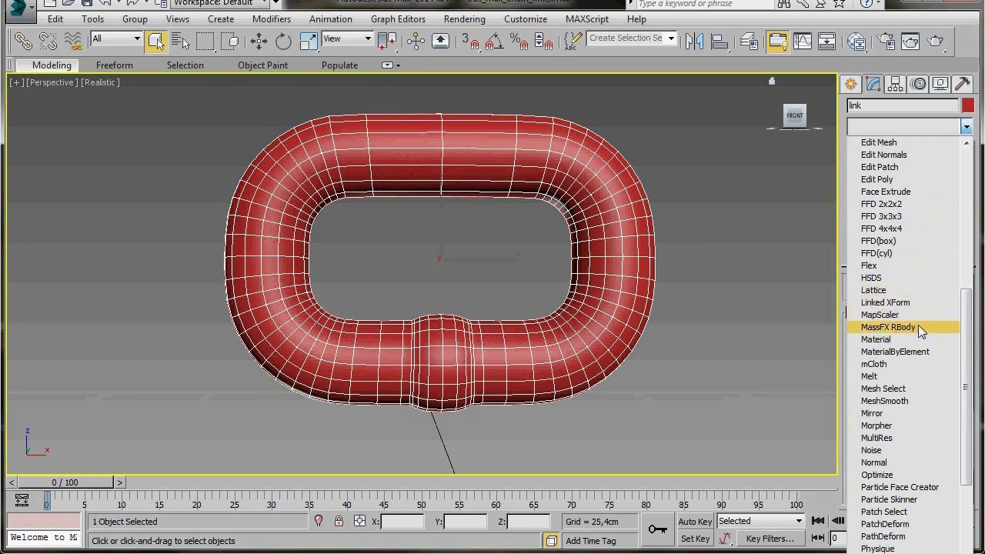
pyautogui.click(917, 325)
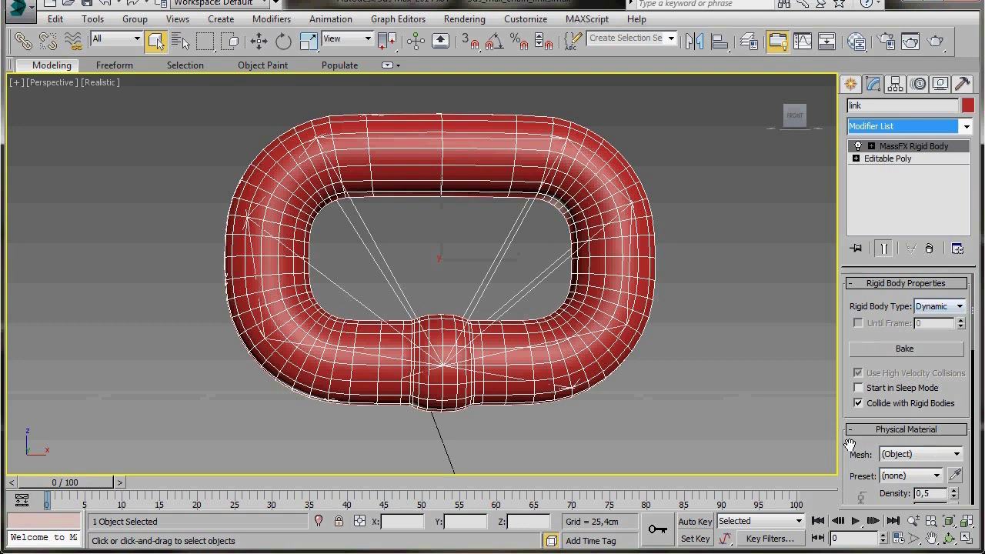
# Set the link's physical material preset to Steel, giving density 9,0 and mass 26,005
pyautogui.moveTo(849, 445); pyautogui.dragTo(882, 308)
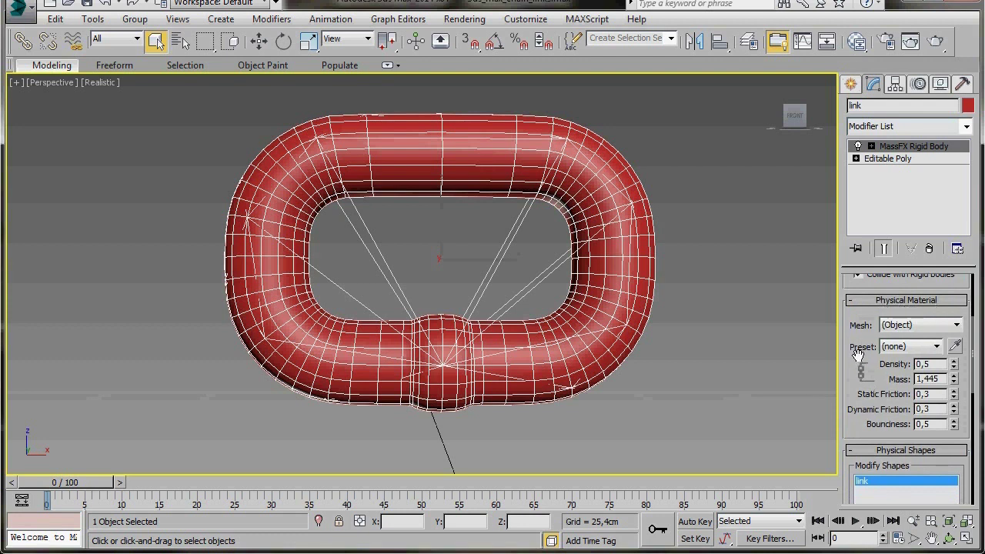
pyautogui.click(937, 347)
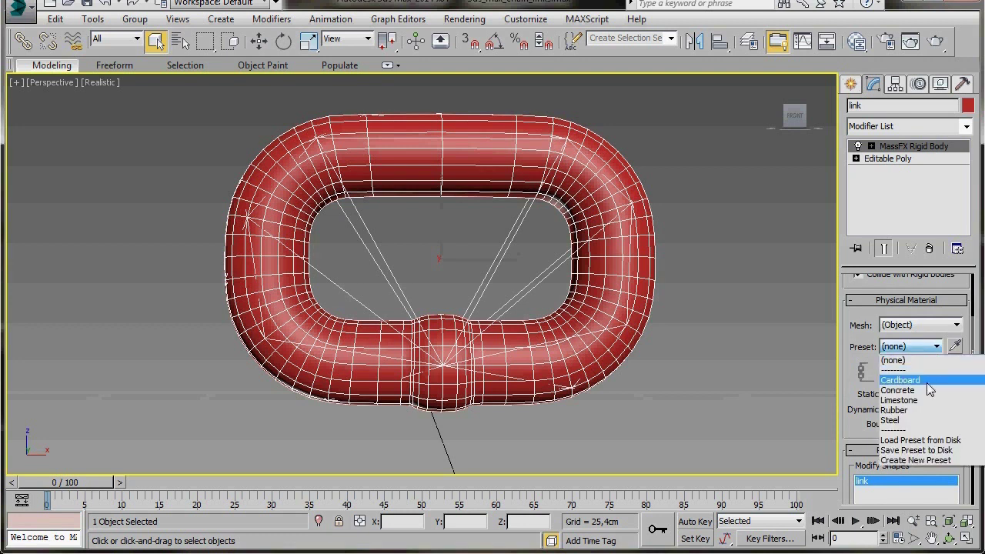
pyautogui.click(916, 426)
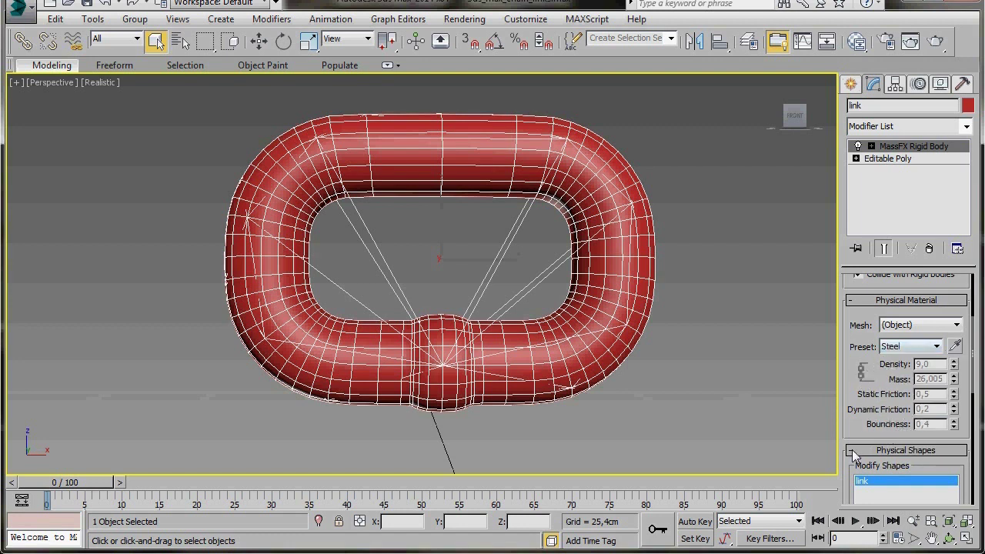
pyautogui.moveTo(847, 464); pyautogui.dragTo(842, 313)
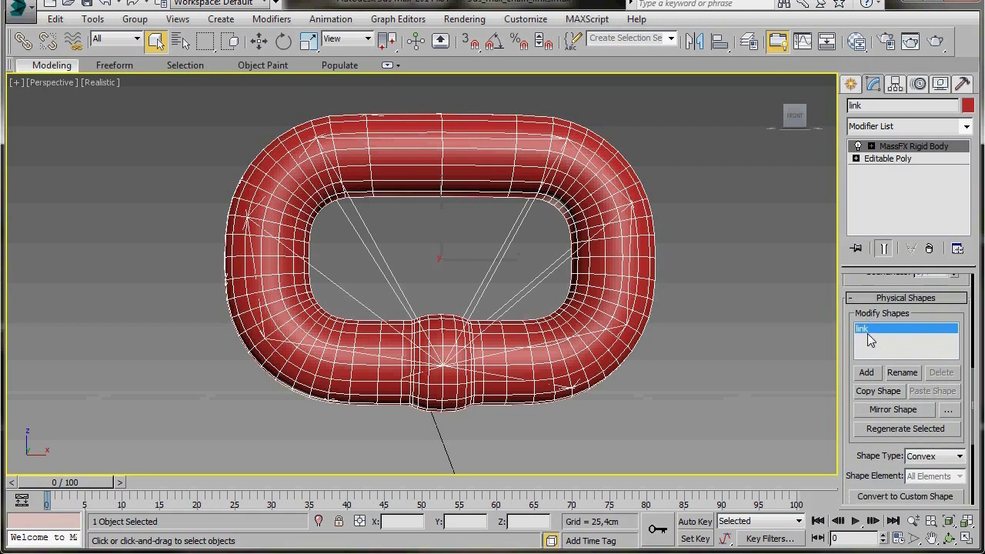
# Switch the link's physical shape type to Concave and generate hulls at 90,0 mesh detail
pyautogui.click(857, 433)
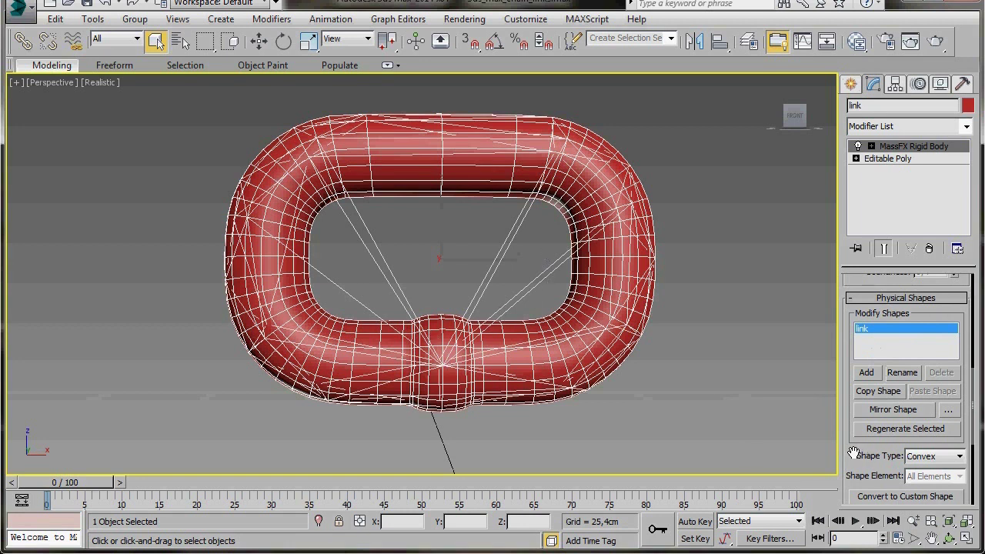
pyautogui.moveTo(852, 454); pyautogui.dragTo(856, 405)
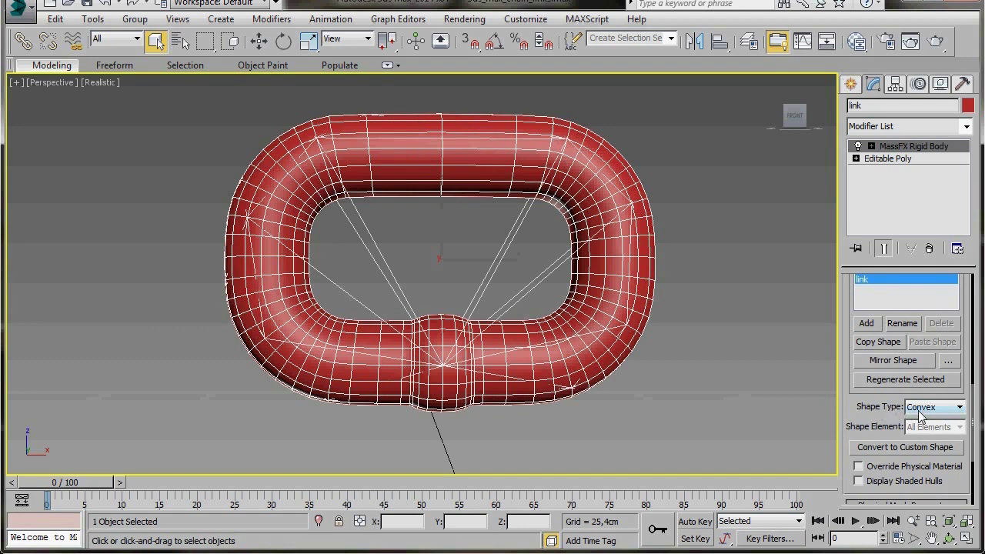
pyautogui.click(958, 408)
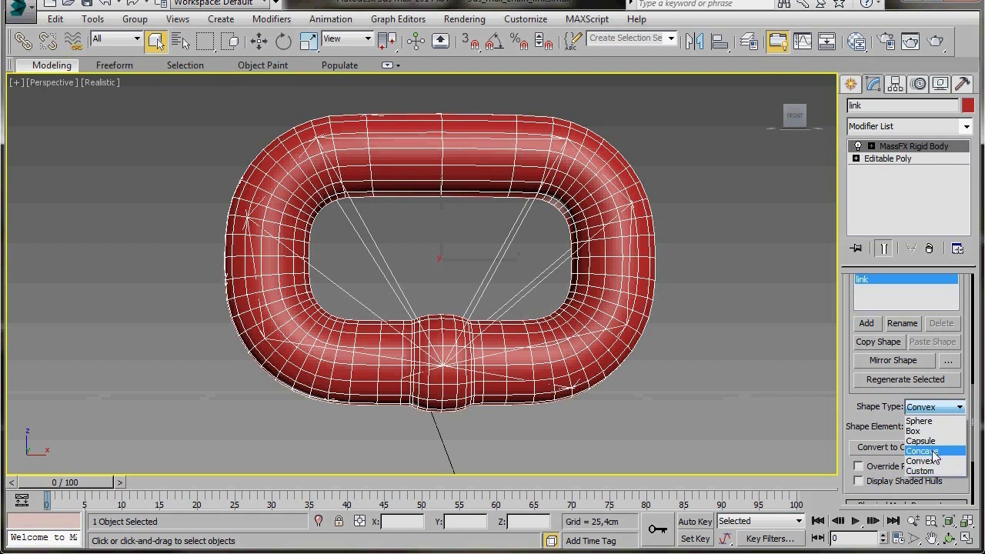
pyautogui.click(933, 452)
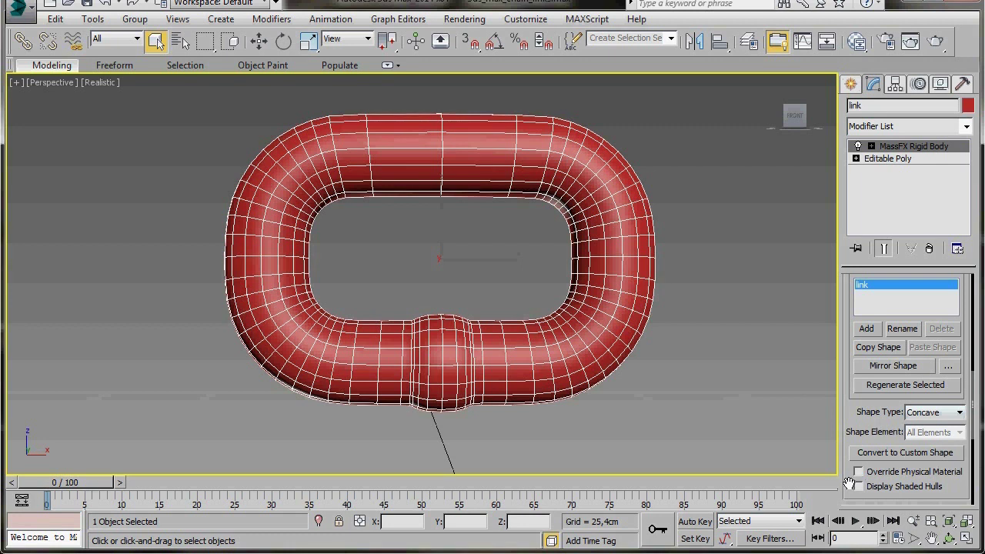
pyautogui.moveTo(849, 483); pyautogui.dragTo(839, 340)
pyautogui.moveTo(852, 462); pyautogui.dragTo(850, 367)
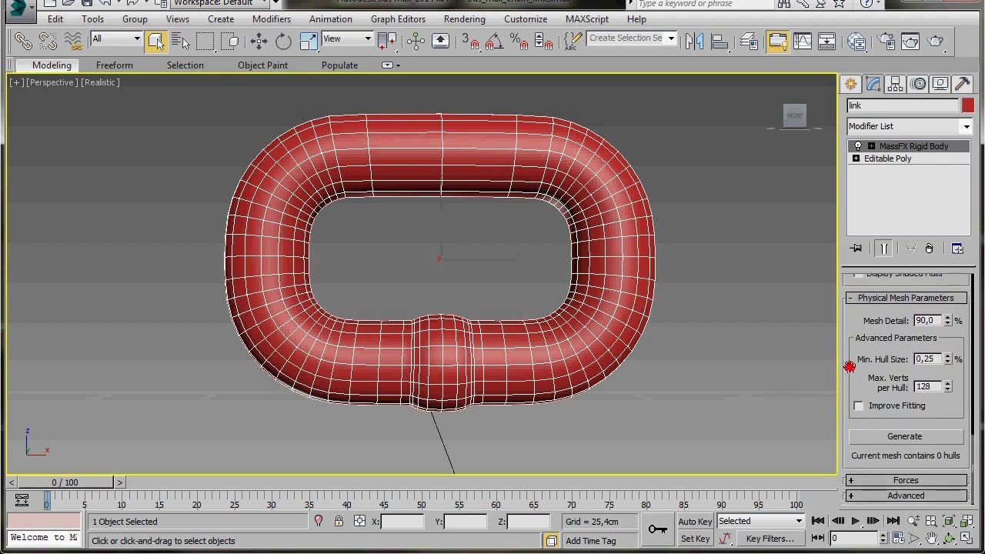
pyautogui.click(902, 436)
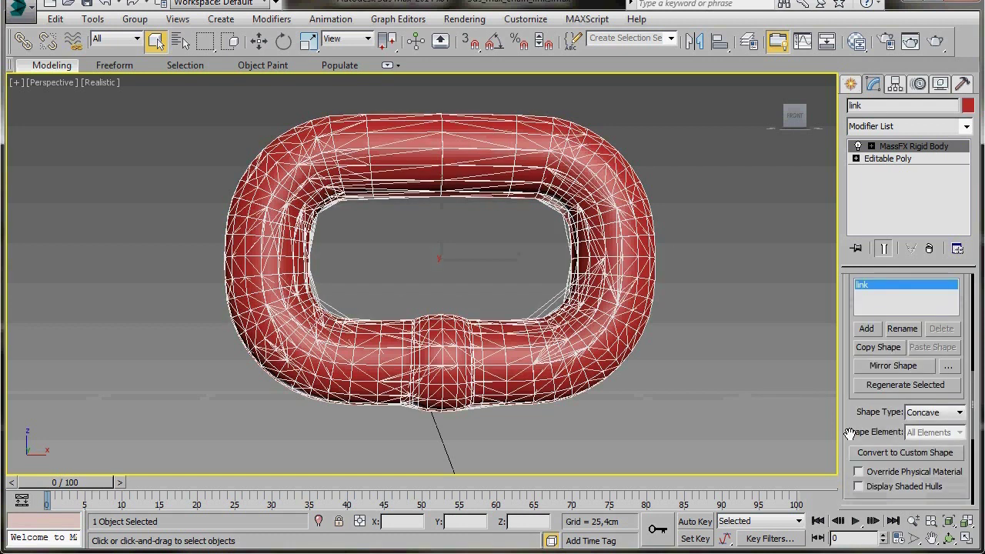
# Shift-drag the link to the left to create an instanced copy, link001
pyautogui.click(662, 332)
pyautogui.click(571, 343)
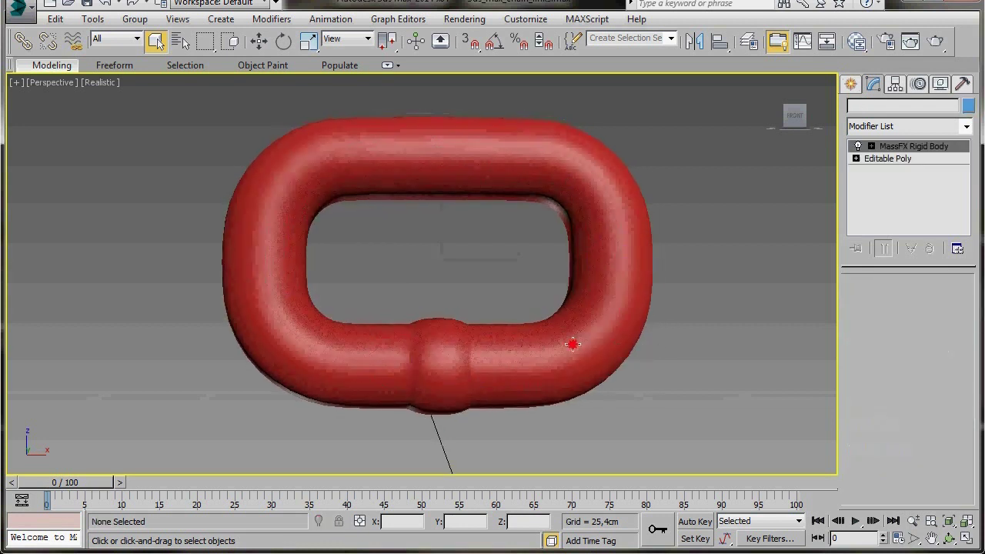
pyautogui.scroll(-4, 565, 343)
pyautogui.moveTo(566, 388); pyautogui.dragTo(548, 306, button='middle')
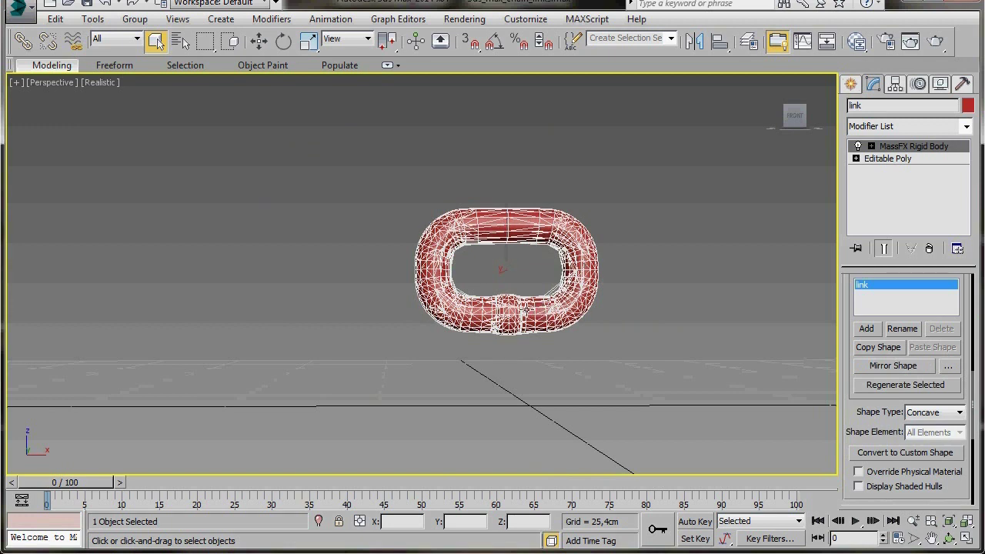
pyautogui.rightClick(529, 311)
pyautogui.click(547, 323)
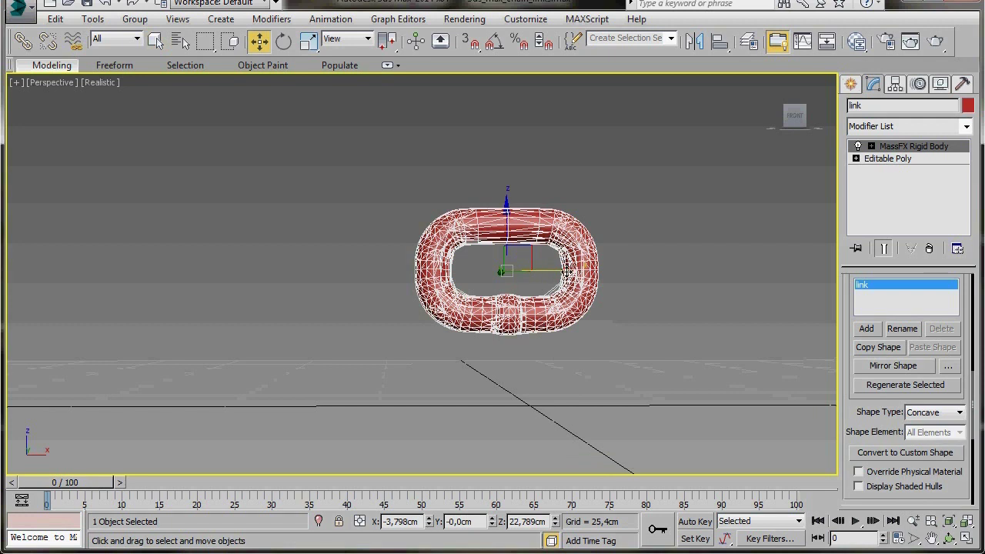
pyautogui.moveTo(566, 272)
pyautogui.keyDown('shift'); pyautogui.mouseDown()
pyautogui.moveTo(521, 275)
pyautogui.moveTo(464, 303)
pyautogui.mouseUp(); pyautogui.keyUp('shift')
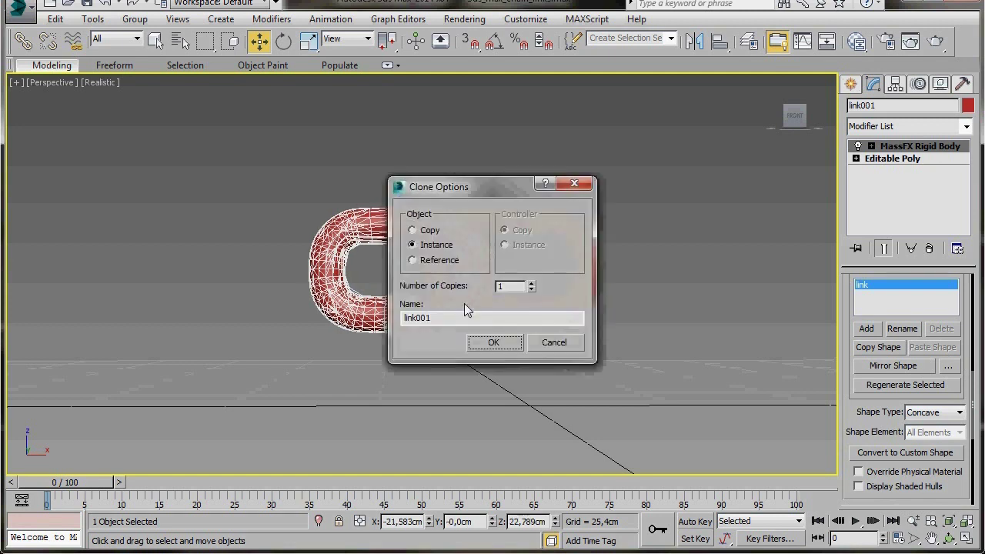
pyautogui.click(412, 244)
pyautogui.click(479, 344)
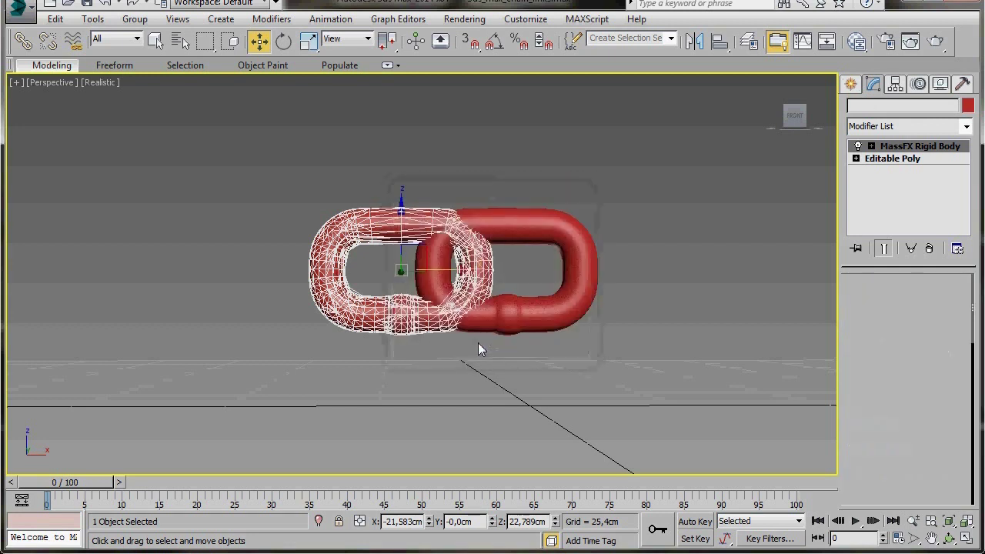
# Rotate link001 90° about X with Angle Snap so it interlocks with the original link
pyautogui.rightClick(416, 310)
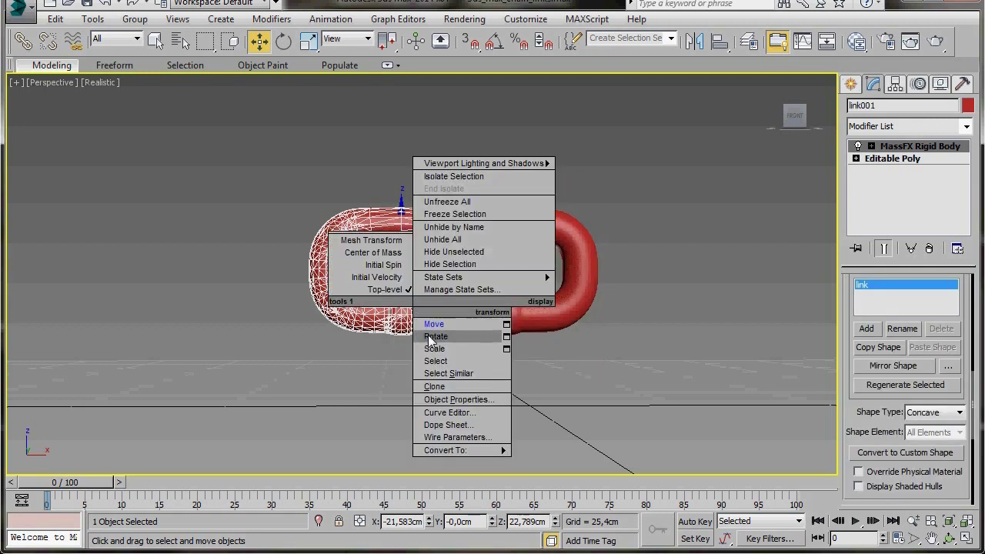
pyautogui.click(434, 336)
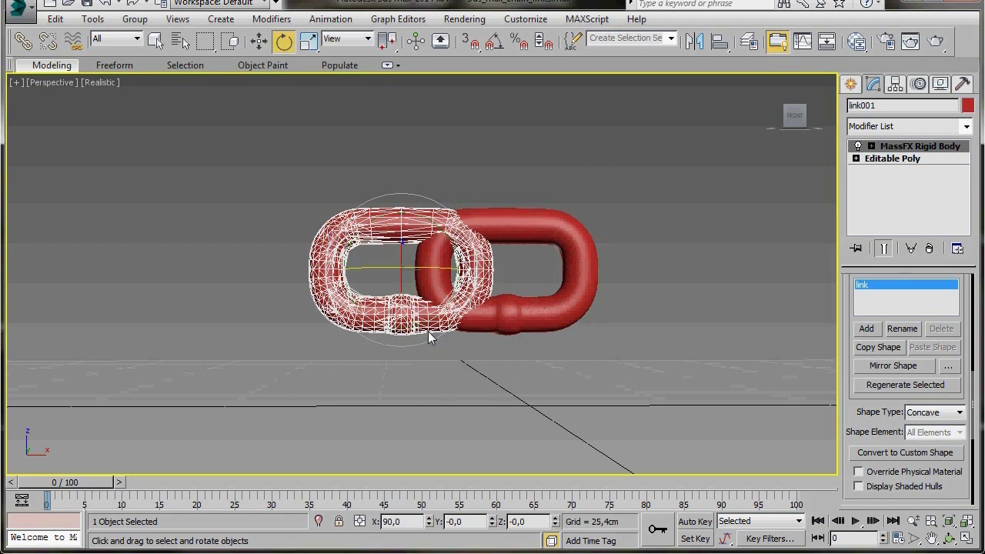
pyautogui.click(494, 43)
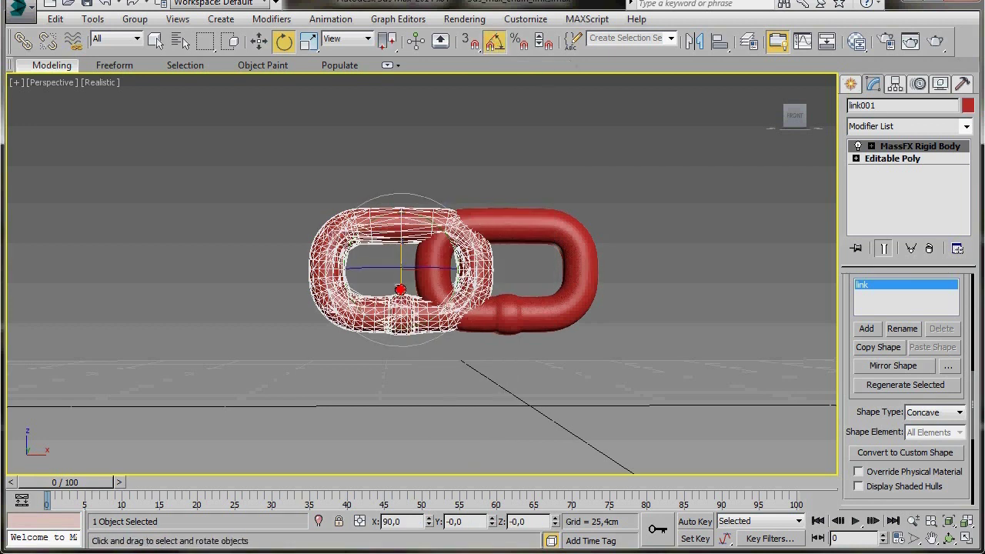
pyautogui.moveTo(400, 290); pyautogui.dragTo(384, 227)
pyautogui.click(361, 377)
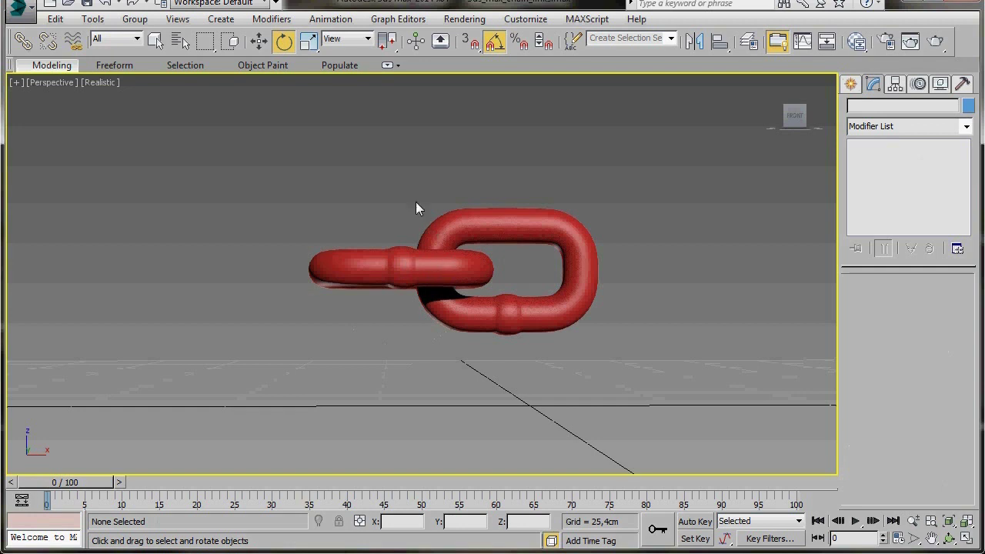
# Select both links and Shift-drag them left to create 10 instanced copies of the pair
pyautogui.click(446, 275)
pyautogui.hotkey('ctrl', 'a')
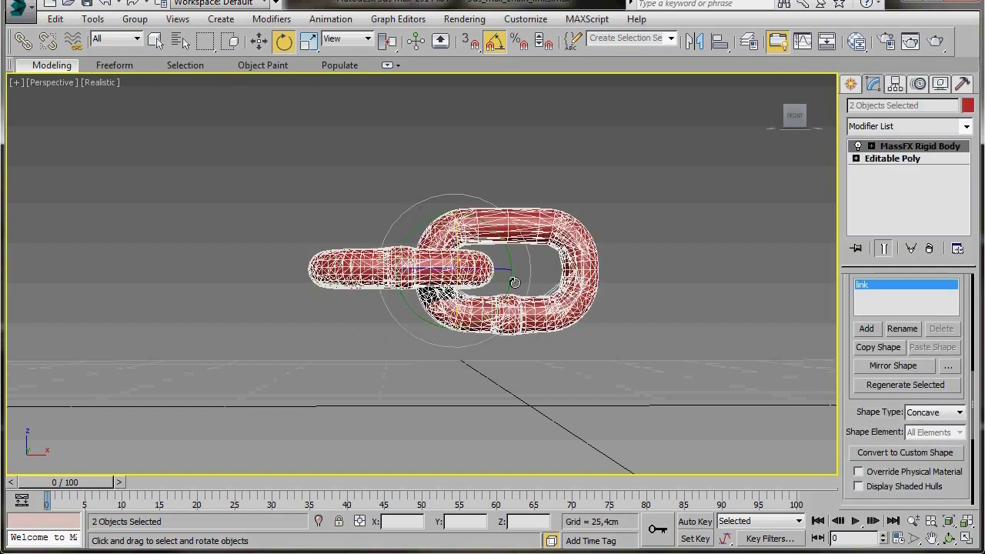
pyautogui.rightClick(483, 276)
pyautogui.click(500, 288)
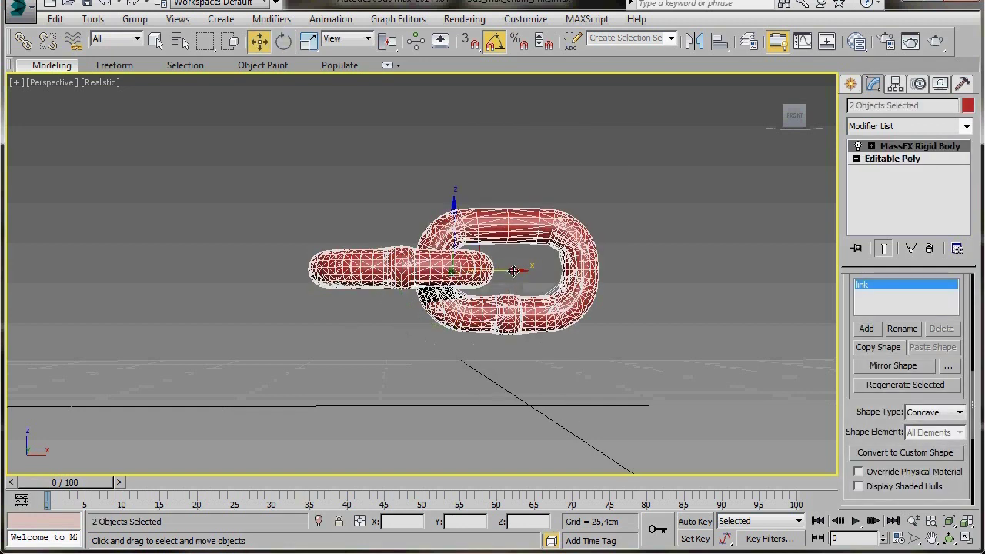
pyautogui.keyDown('shift'); pyautogui.moveTo(484, 270); pyautogui.dragTo(267, 269); pyautogui.keyUp('shift')
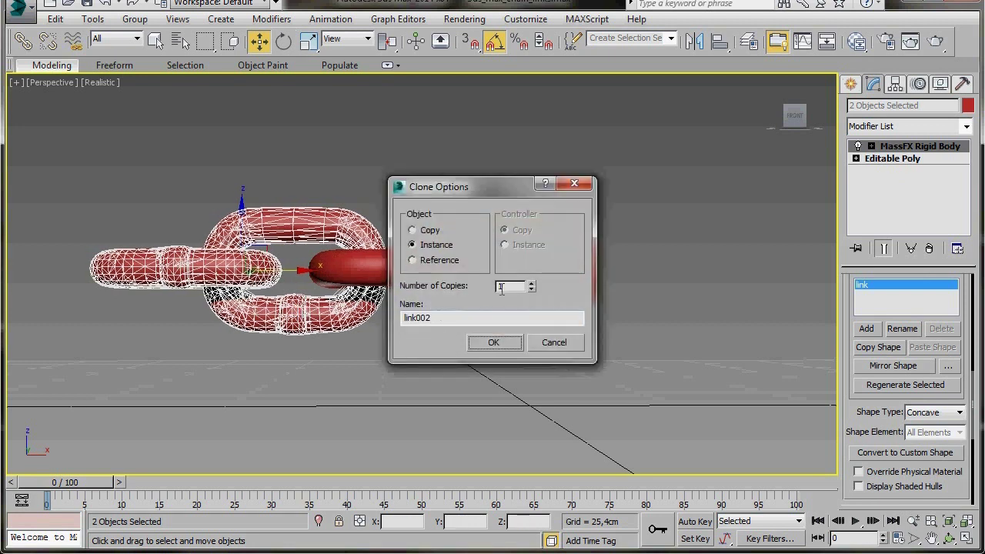
pyautogui.click(531, 283)
pyautogui.click(531, 283)
pyautogui.click(531, 283)
pyautogui.click(491, 344)
pyautogui.scroll(-2, 486, 345)
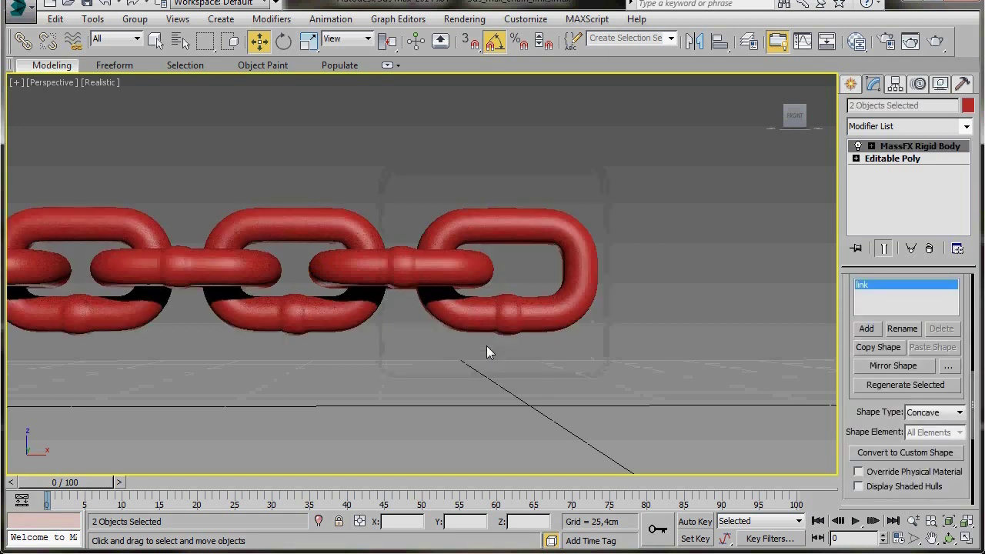
pyautogui.scroll(-4, 376, 350)
pyautogui.scroll(-2, 467, 351)
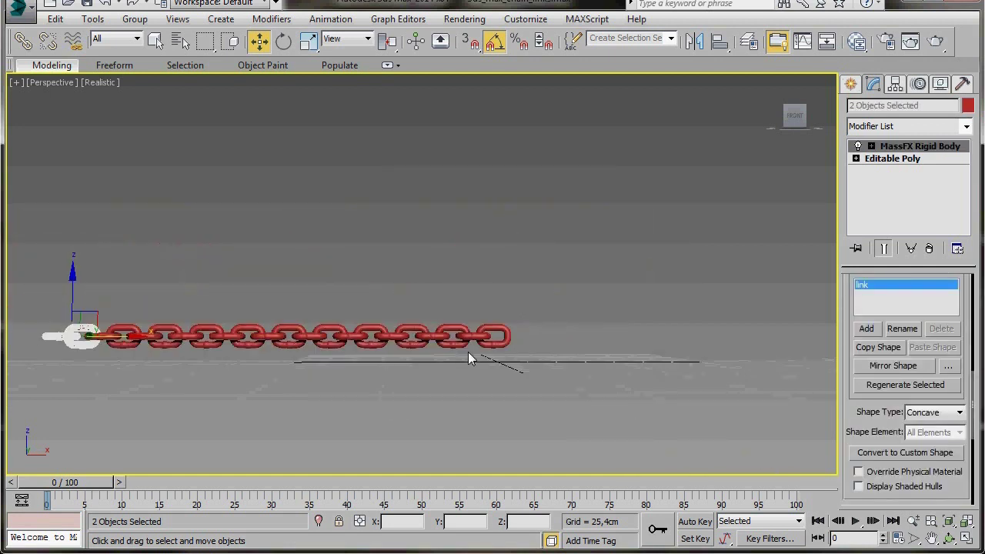
pyautogui.moveTo(299, 400); pyautogui.dragTo(436, 369, button='middle')
pyautogui.scroll(2, 438, 369)
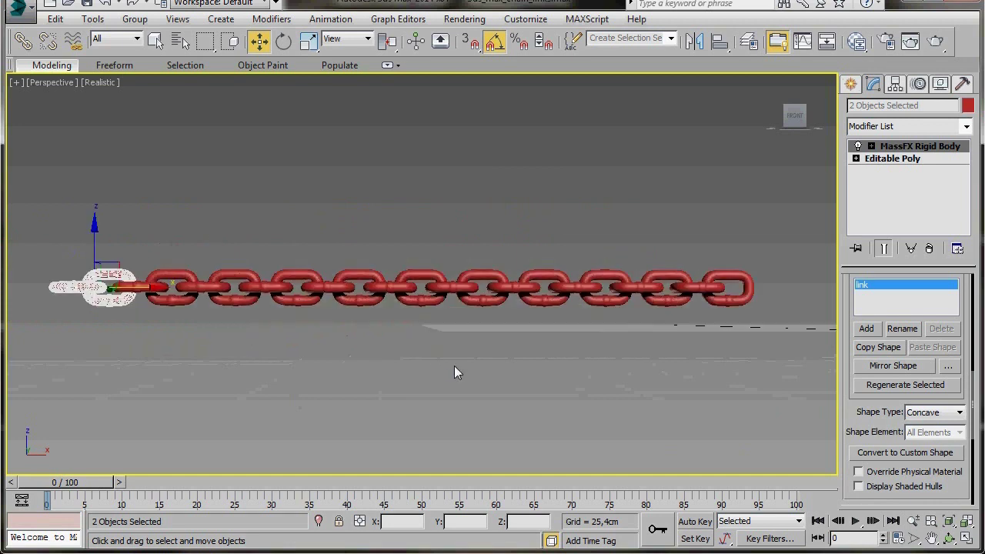
# In the four-viewport layout, box-select all 22 links and move them along X to centre the chain
pyautogui.click(610, 385)
pyautogui.hotkey('alt', 'w')
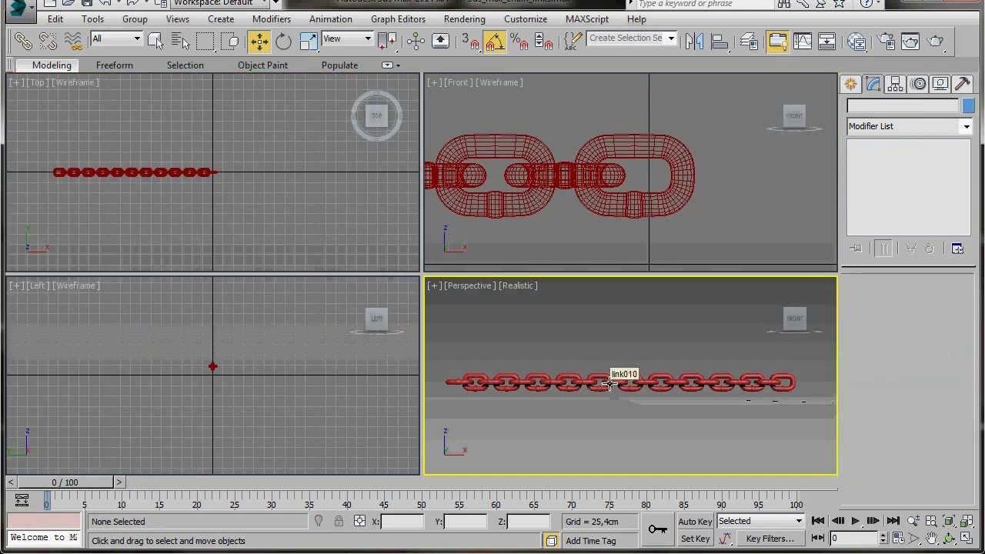
pyautogui.moveTo(549, 244); pyautogui.dragTo(685, 238, button='middle')
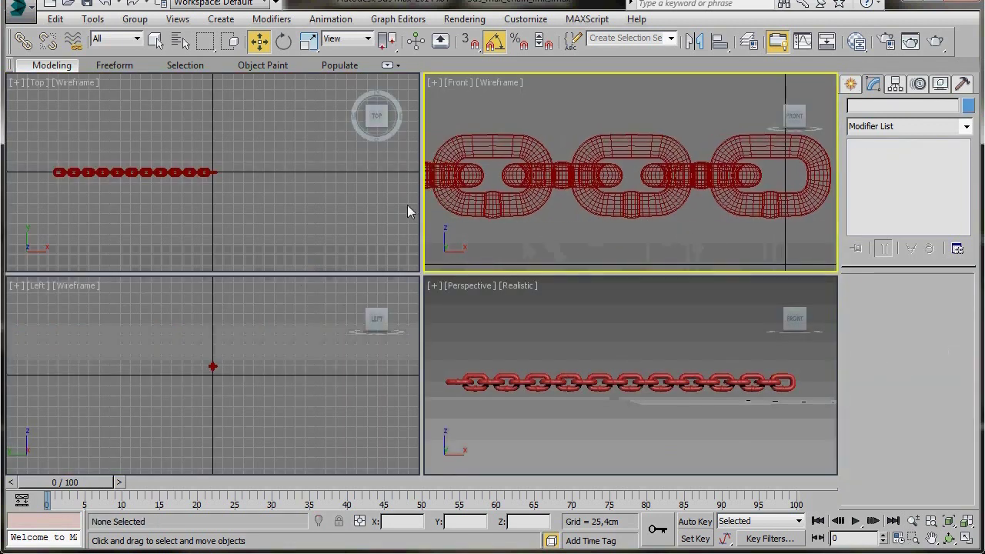
pyautogui.moveTo(227, 146); pyautogui.dragTo(46, 199)
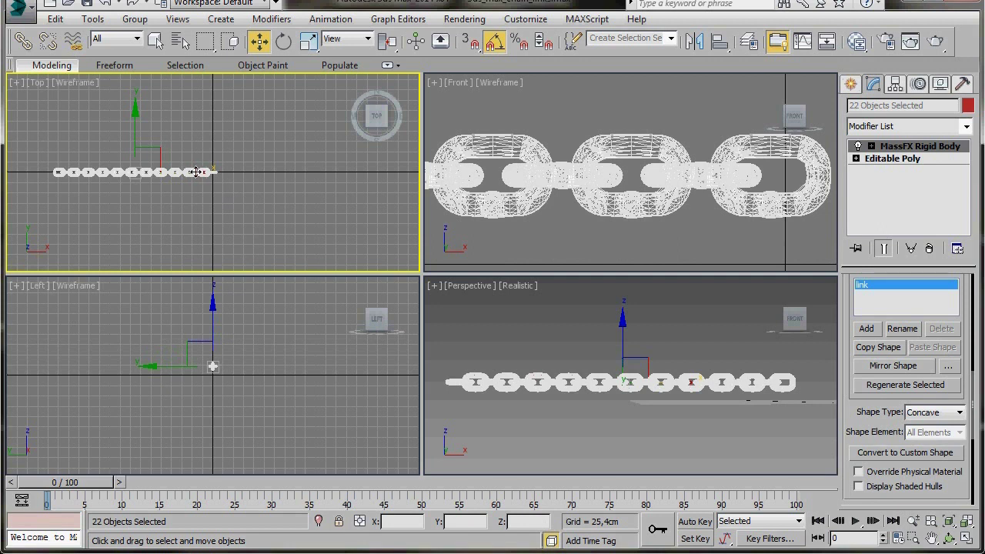
pyautogui.moveTo(196, 171); pyautogui.dragTo(272, 179)
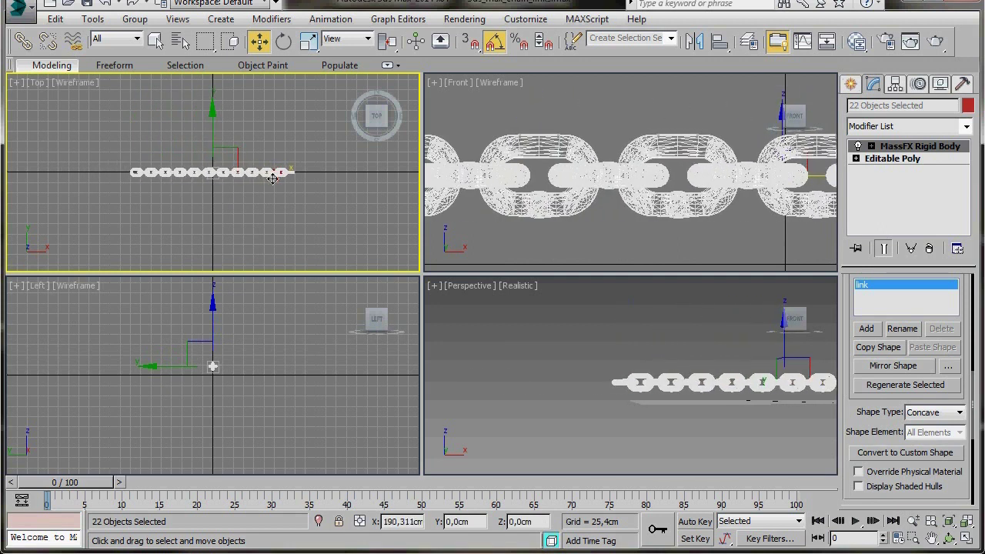
# Raise the whole chain higher above the ground in the Left viewport
pyautogui.moveTo(204, 213); pyautogui.dragTo(212, 229, button='middle')
pyautogui.scroll(3, 218, 413)
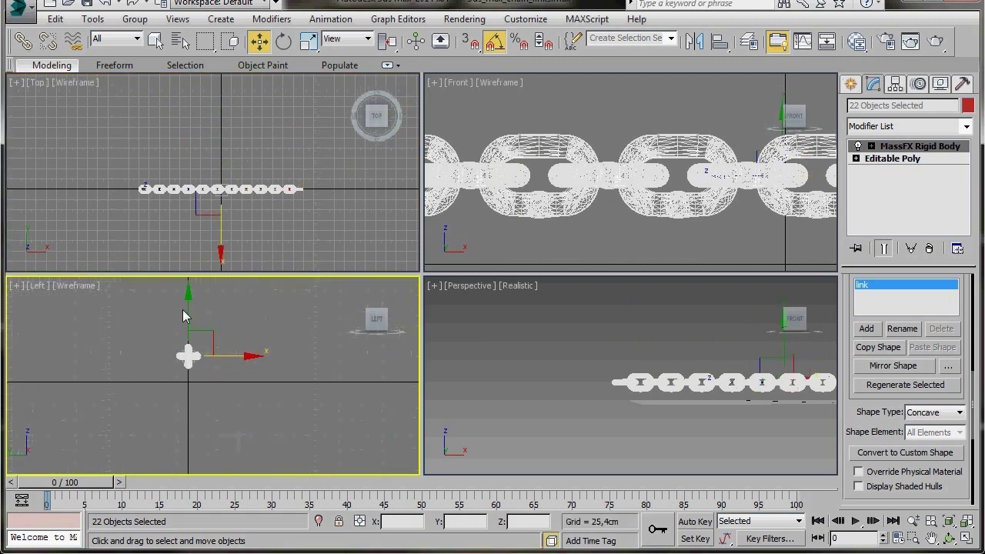
pyautogui.moveTo(183, 309); pyautogui.dragTo(182, 256)
pyautogui.moveTo(199, 383); pyautogui.dragTo(219, 432, button='middle')
pyautogui.moveTo(207, 315); pyautogui.dragTo(218, 263)
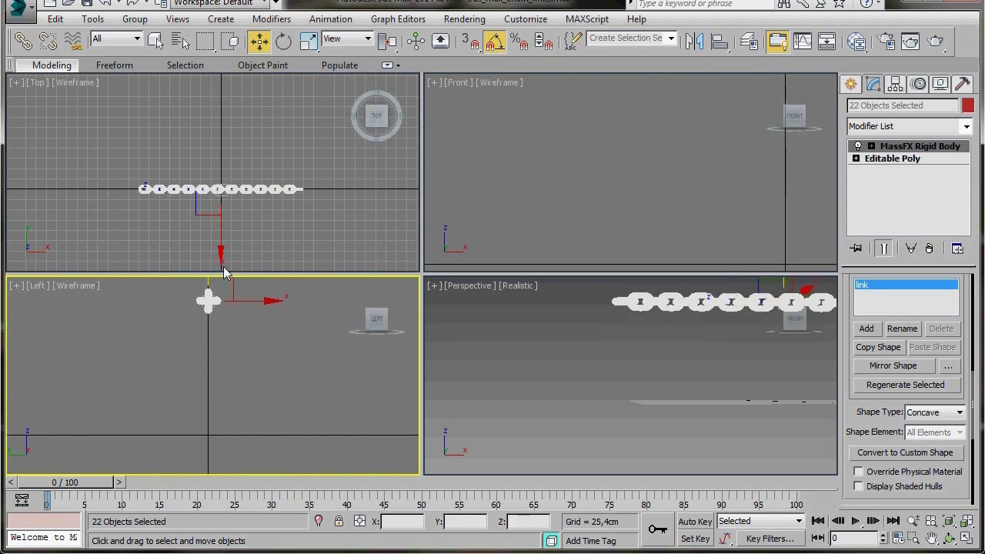
# Draw a large plane under the chain in the Top view and centre it at X 0, Y 0
pyautogui.click(850, 86)
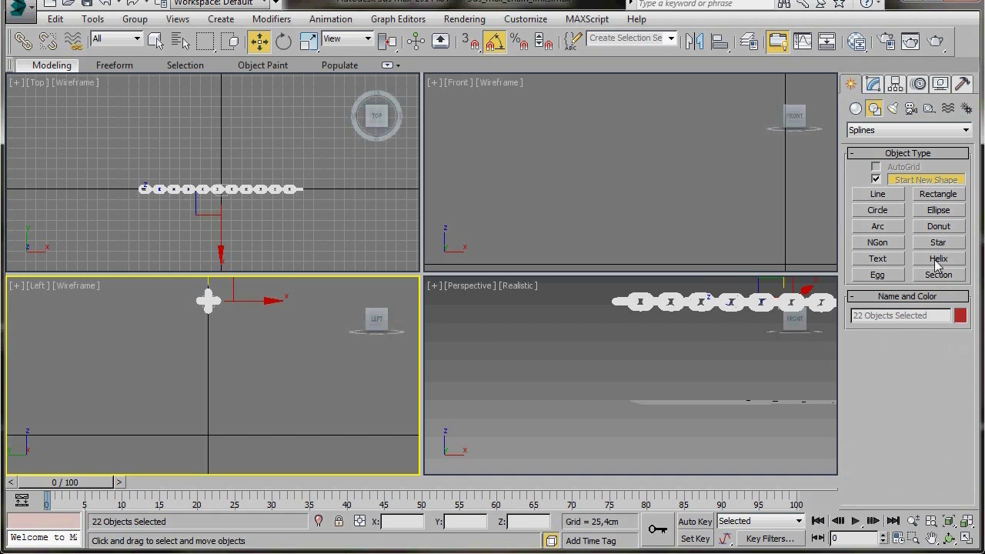
pyautogui.click(854, 111)
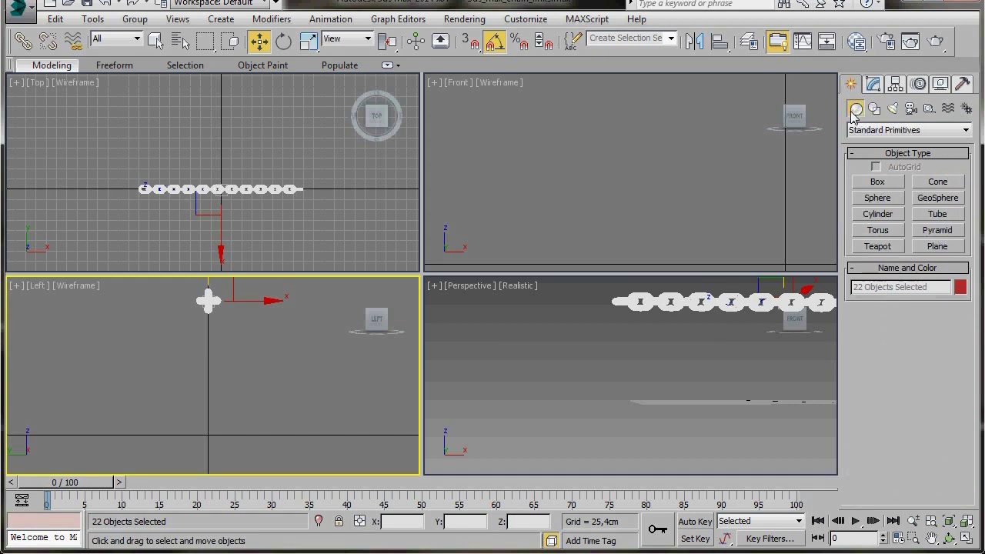
pyautogui.click(932, 249)
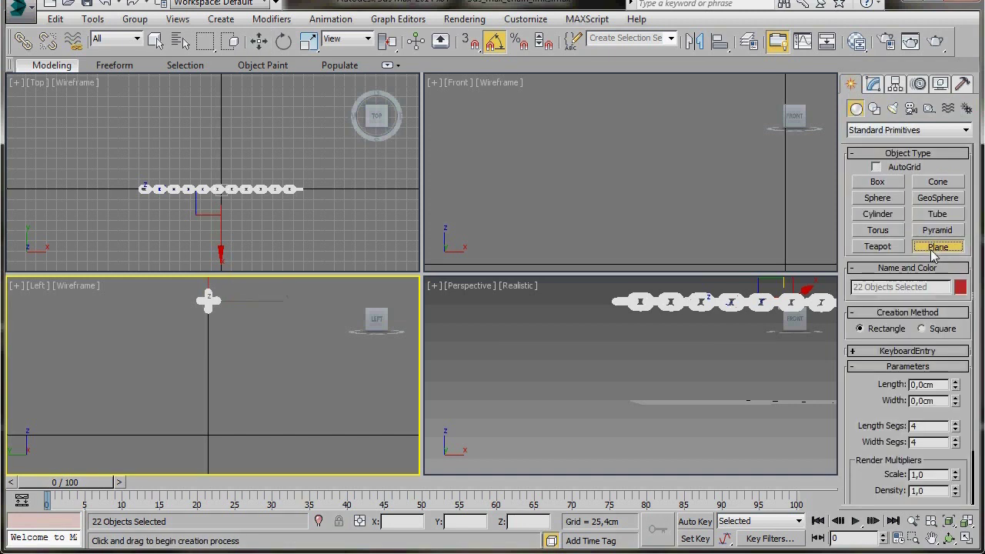
pyautogui.click(68, 136)
pyautogui.moveTo(68, 136); pyautogui.dragTo(383, 278)
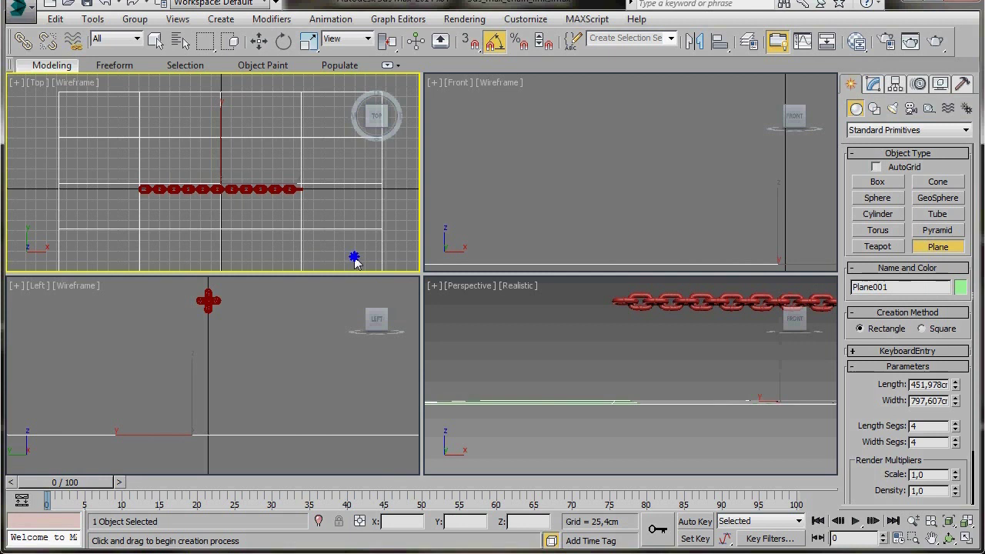
pyautogui.press('w')
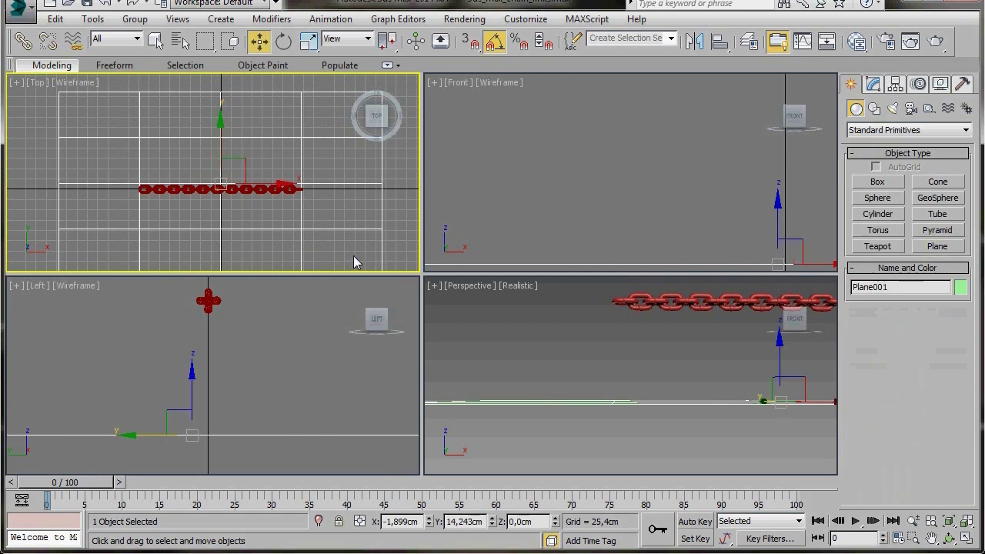
pyautogui.rightClick(491, 524)
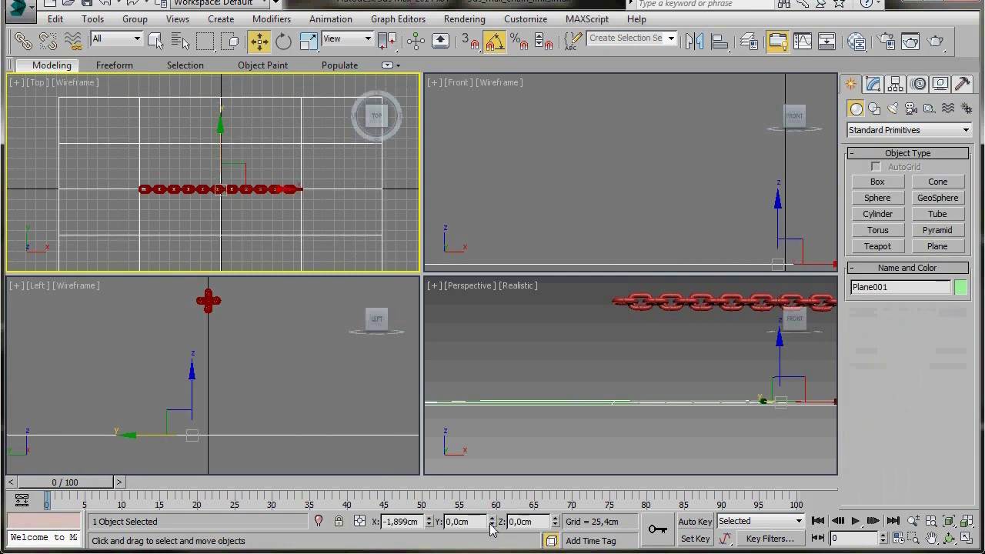
pyautogui.rightClick(429, 525)
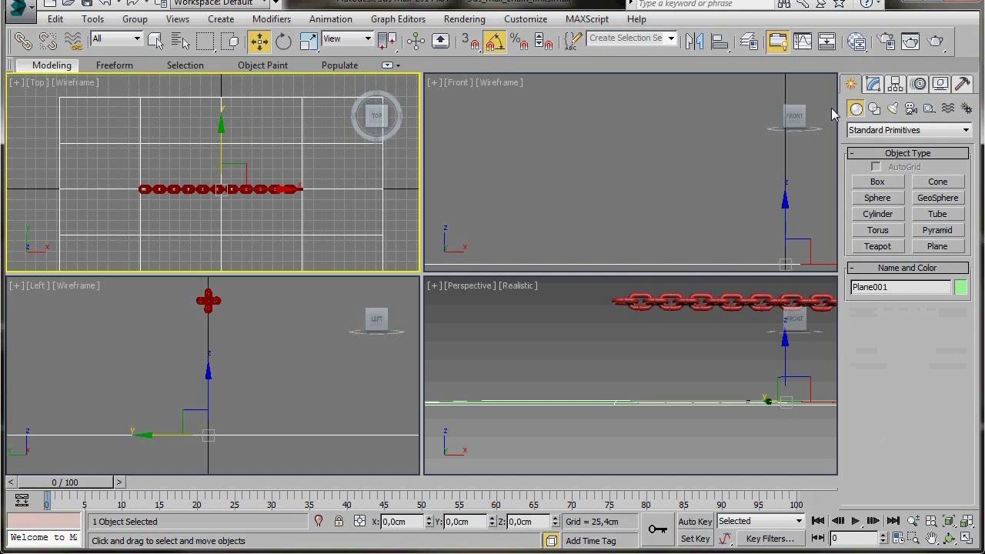
# Reduce Plane001's length and width segments to 1 each
pyautogui.click(872, 85)
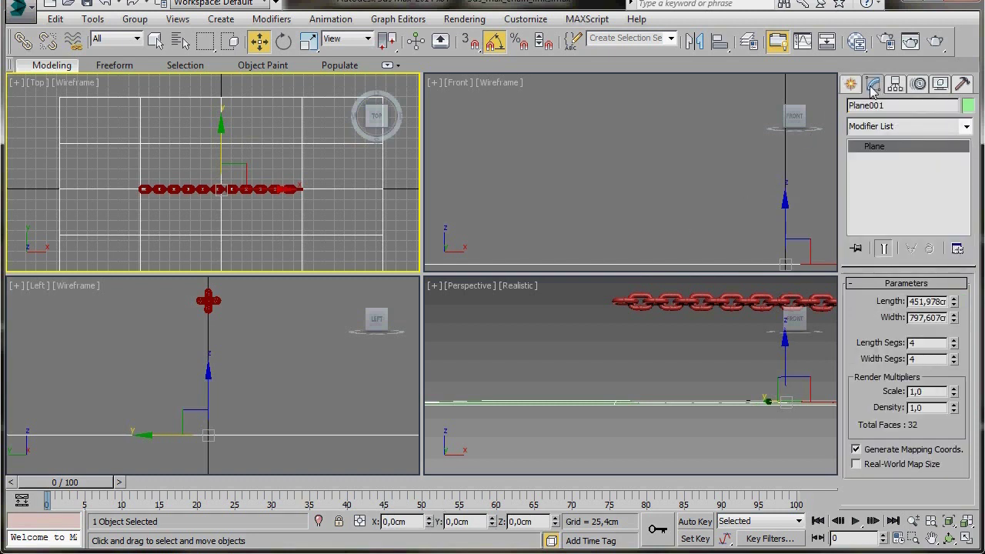
pyautogui.rightClick(954, 343)
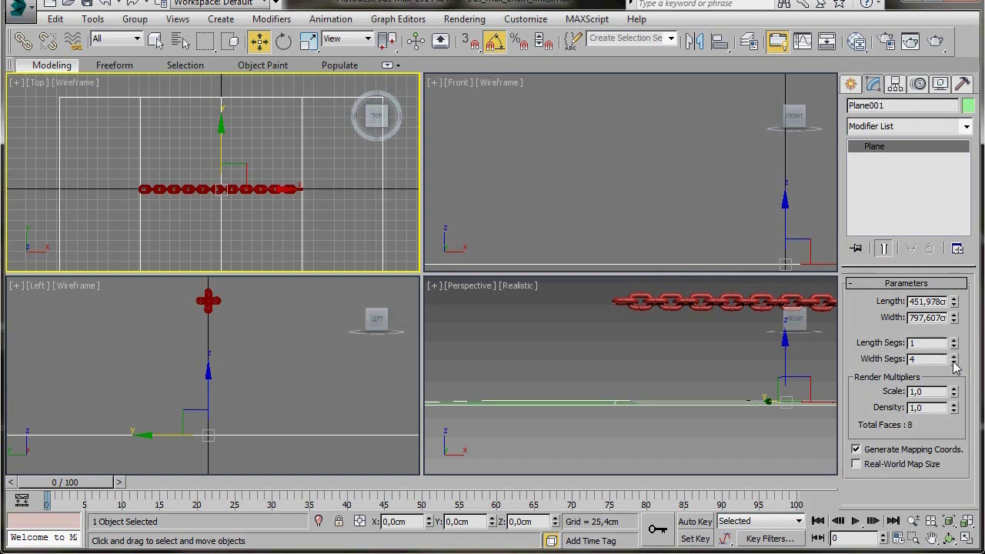
pyautogui.rightClick(954, 362)
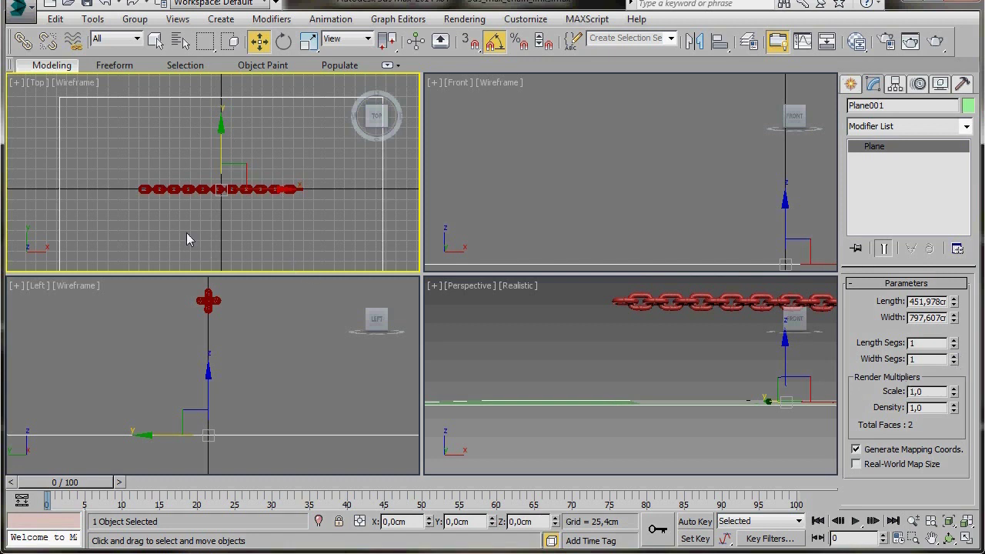
# Create a torus in the Top view around the chain's centre
pyautogui.click(850, 83)
pyautogui.click(877, 230)
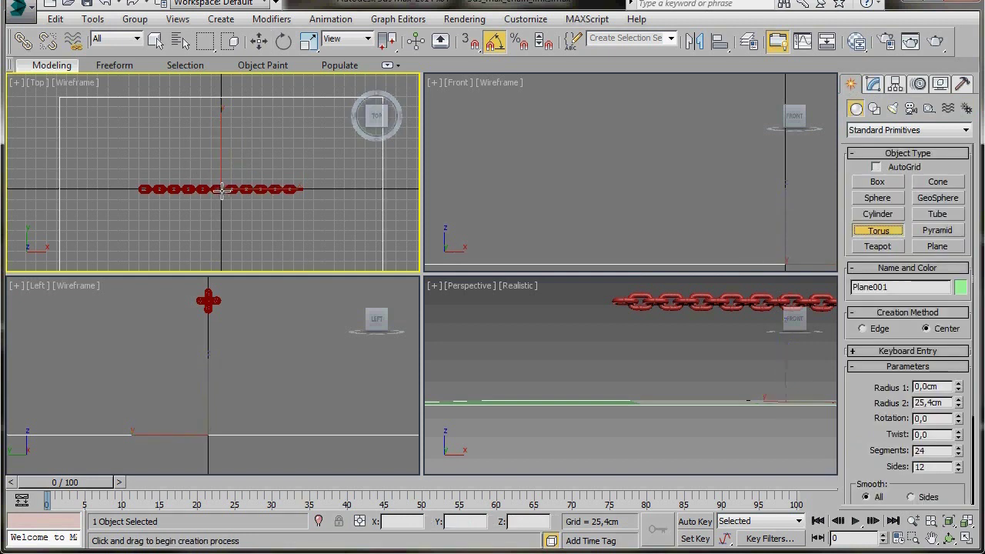
pyautogui.moveTo(219, 189); pyautogui.dragTo(223, 229)
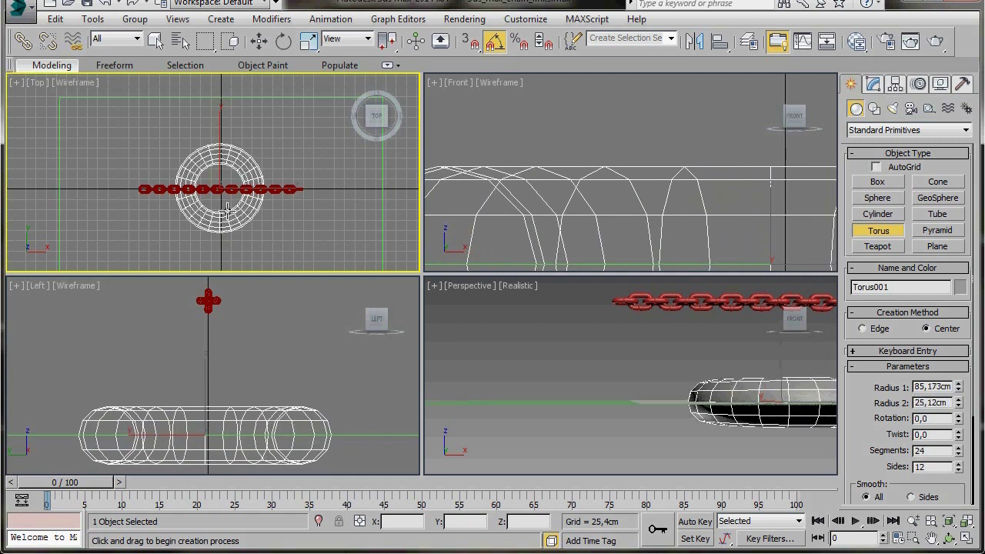
pyautogui.click(227, 209)
# Move Torus001 to X 0, Y 0, Z 23,72 cm so it sits on the plane
pyautogui.press('w')
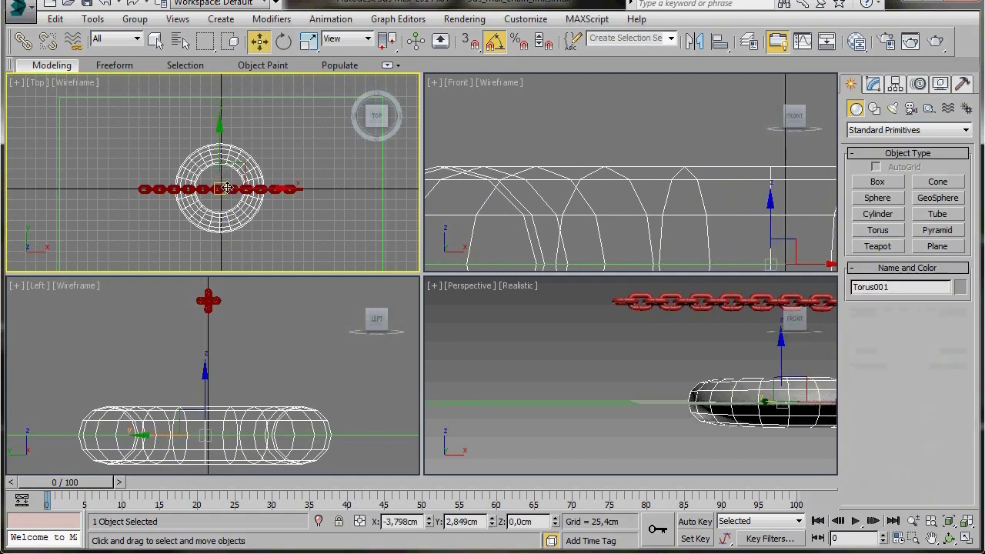
pyautogui.moveTo(206, 391); pyautogui.dragTo(206, 352)
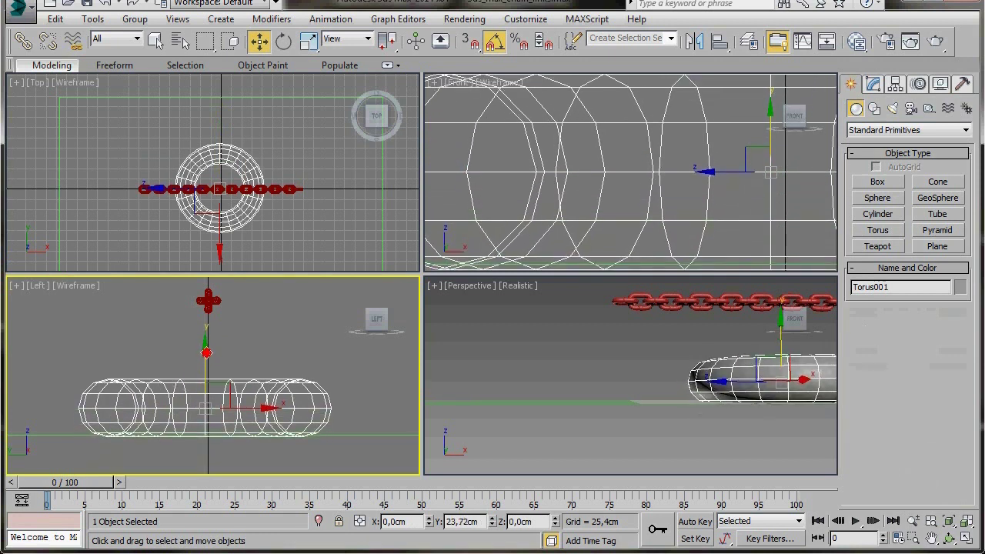
pyautogui.rightClick(491, 523)
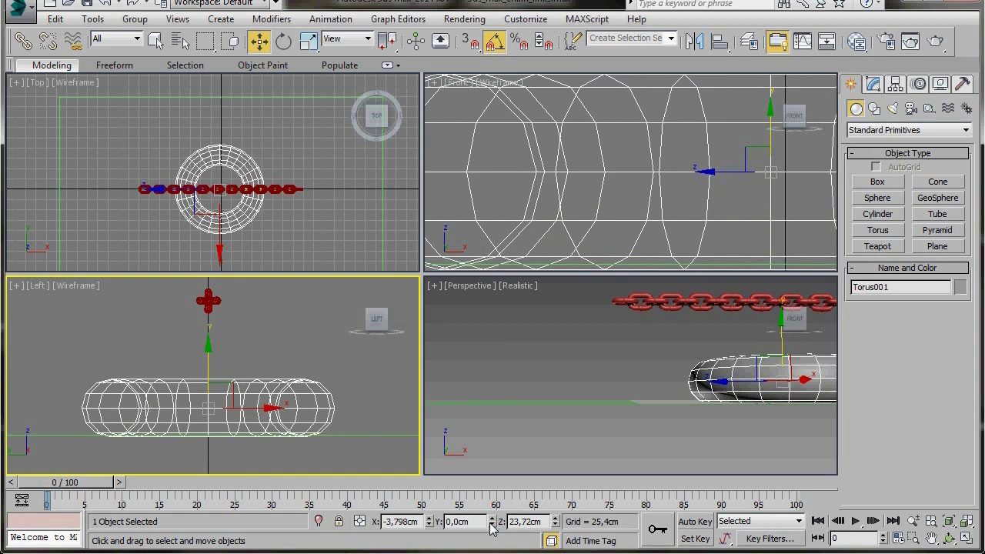
pyautogui.rightClick(429, 523)
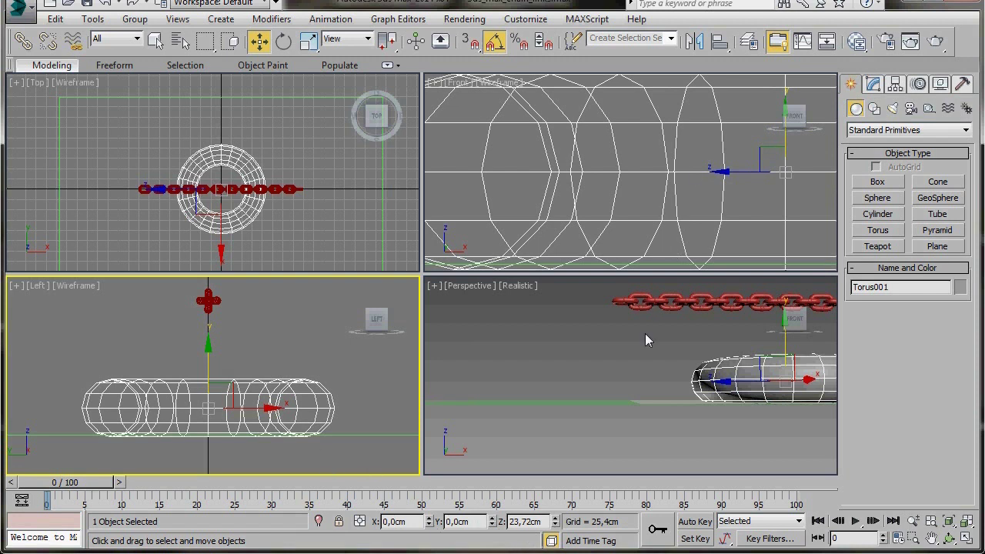
pyautogui.keyDown('alt'); pyautogui.moveTo(561, 390); pyautogui.dragTo(580, 416, button='middle'); pyautogui.keyUp('alt')
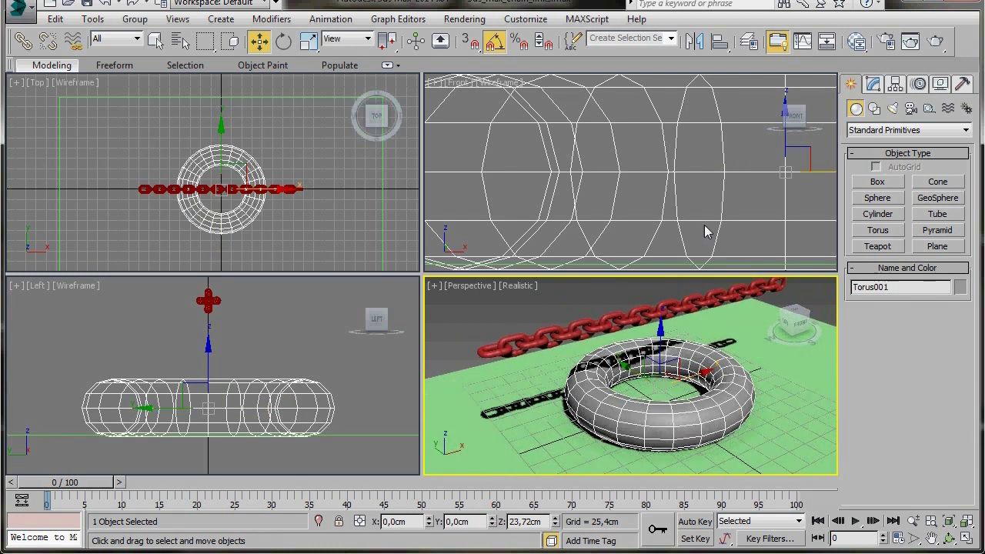
# Turn on the MassFX Toolbar and dock it under the ribbon
pyautogui.rightClick(873, 49)
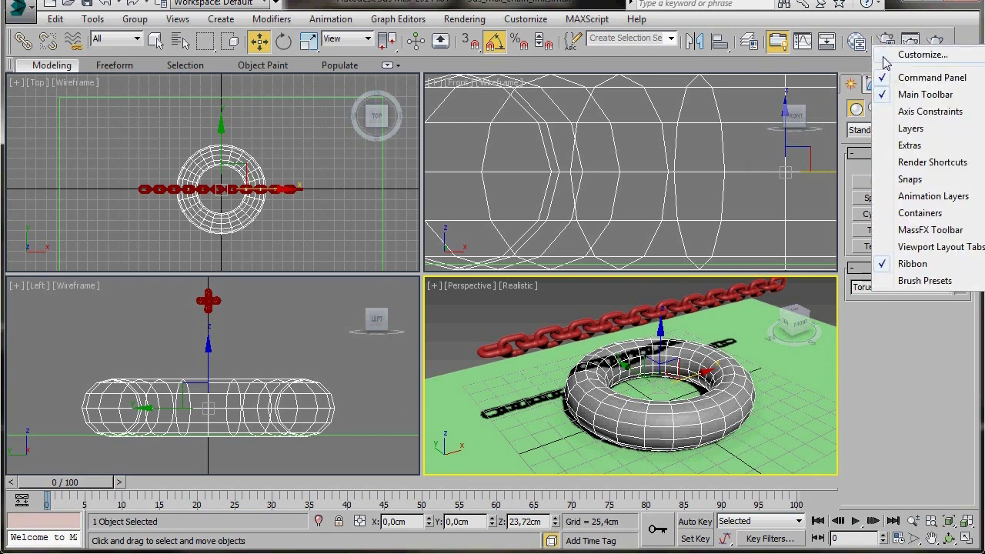
pyautogui.click(891, 233)
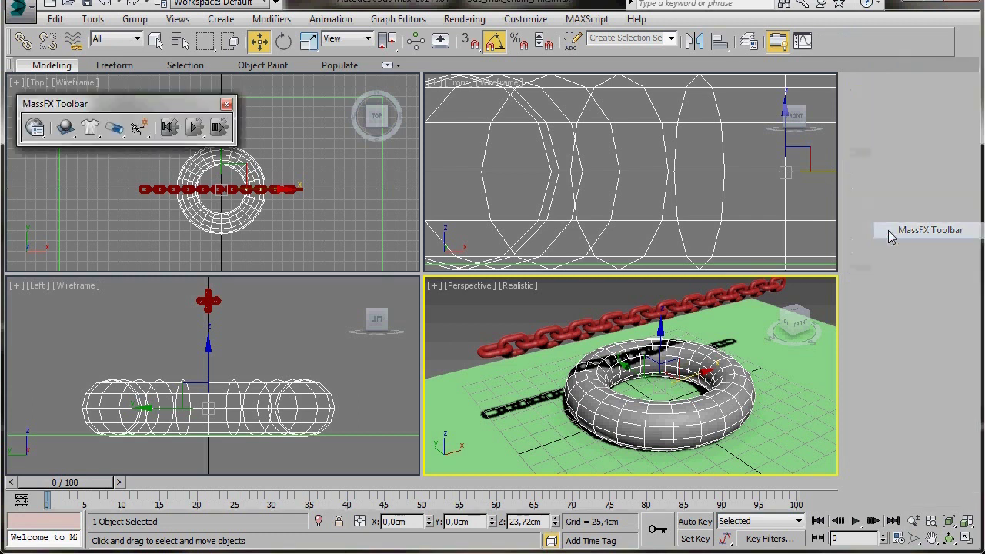
pyautogui.moveTo(112, 108); pyautogui.dragTo(134, 73)
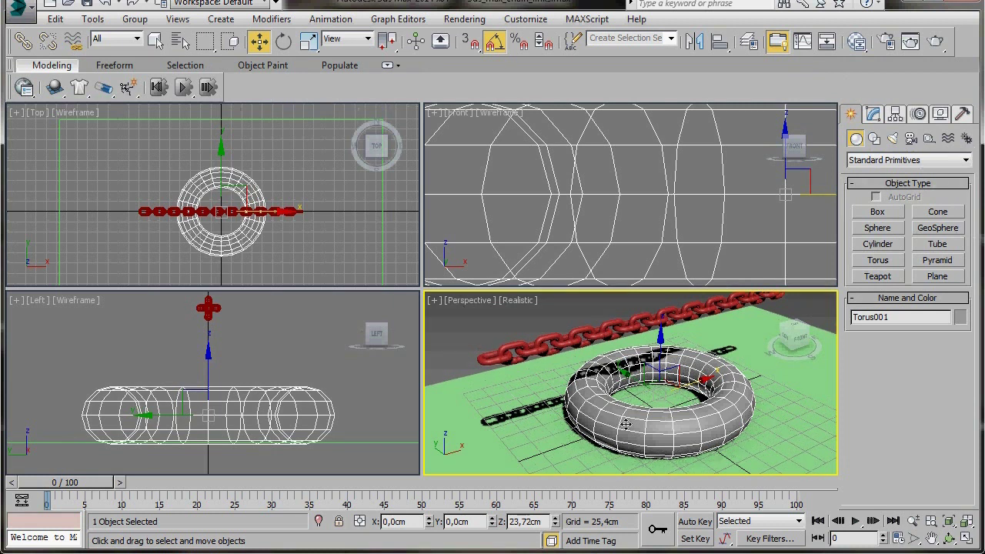
# Make Torus001 a Static Rigid Body from the MassFX toolbar
pyautogui.click(47, 87)
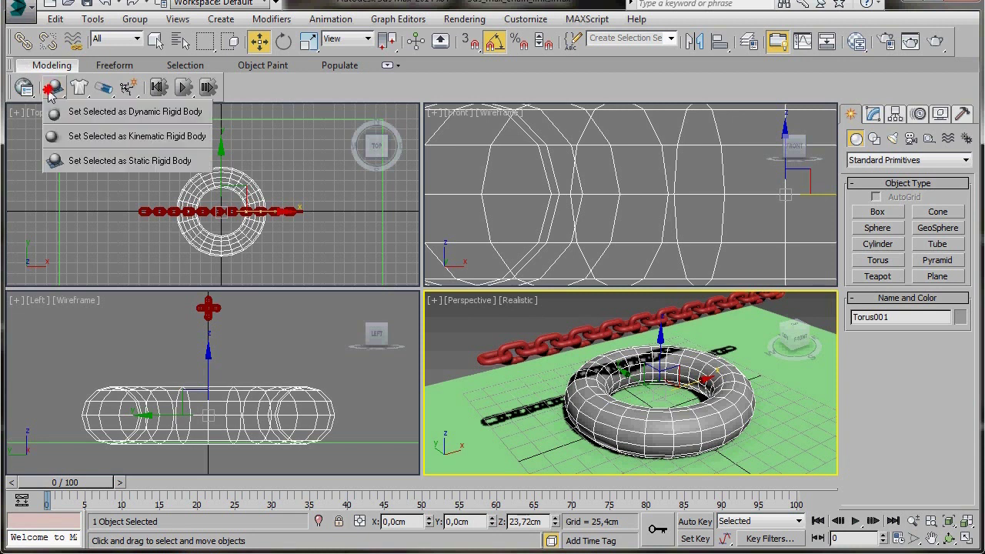
pyautogui.moveTo(47, 87); pyautogui.dragTo(92, 163)
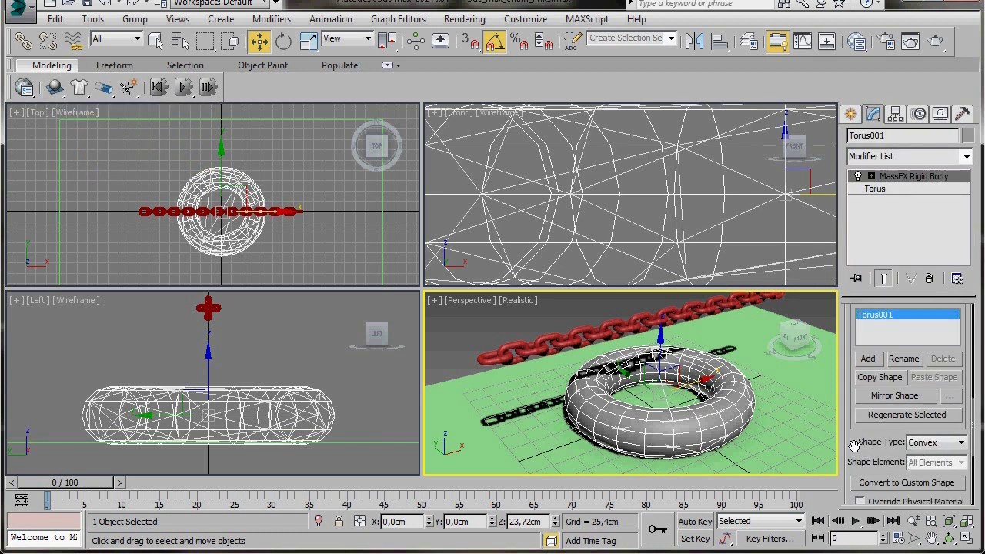
pyautogui.scroll(5, 850, 336)
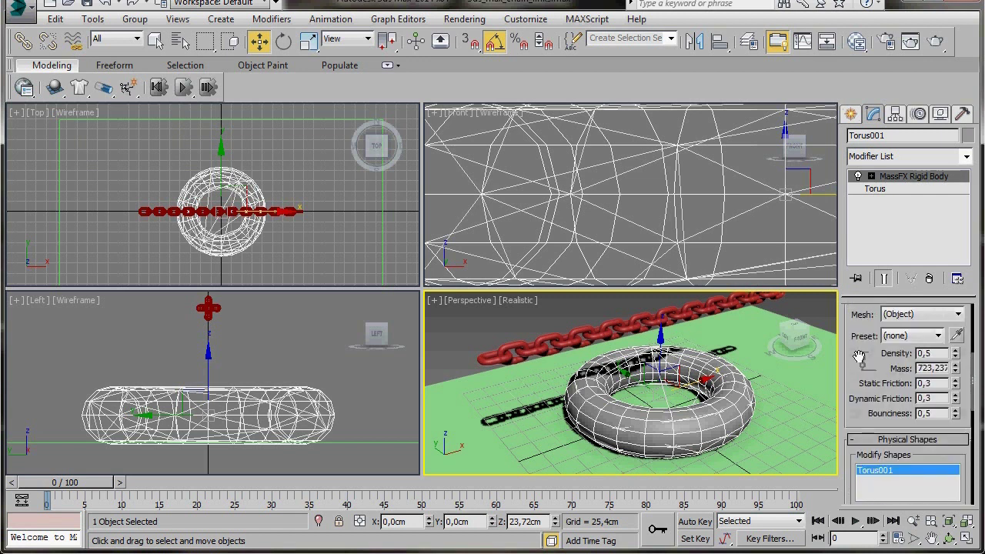
pyautogui.scroll(6, 856, 352)
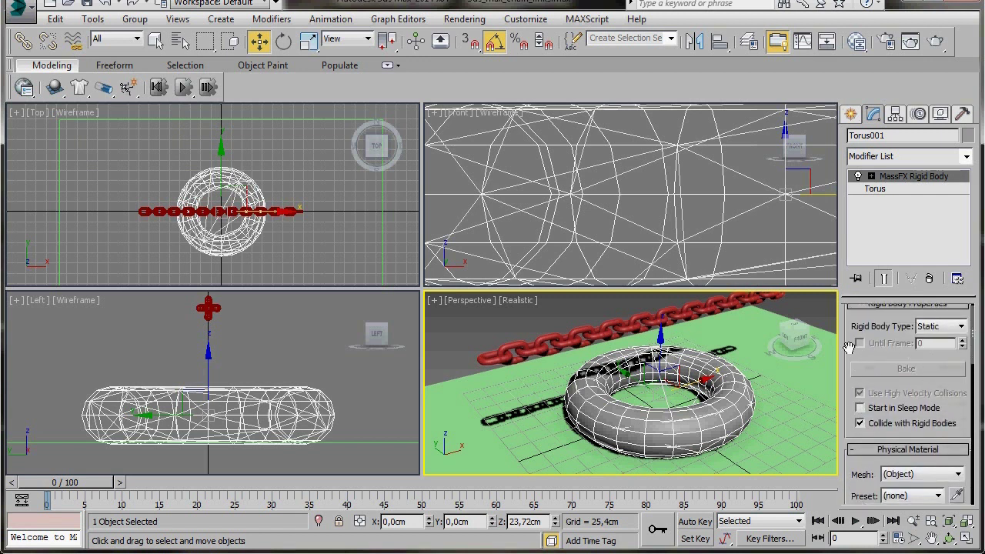
pyautogui.scroll(1, 848, 347)
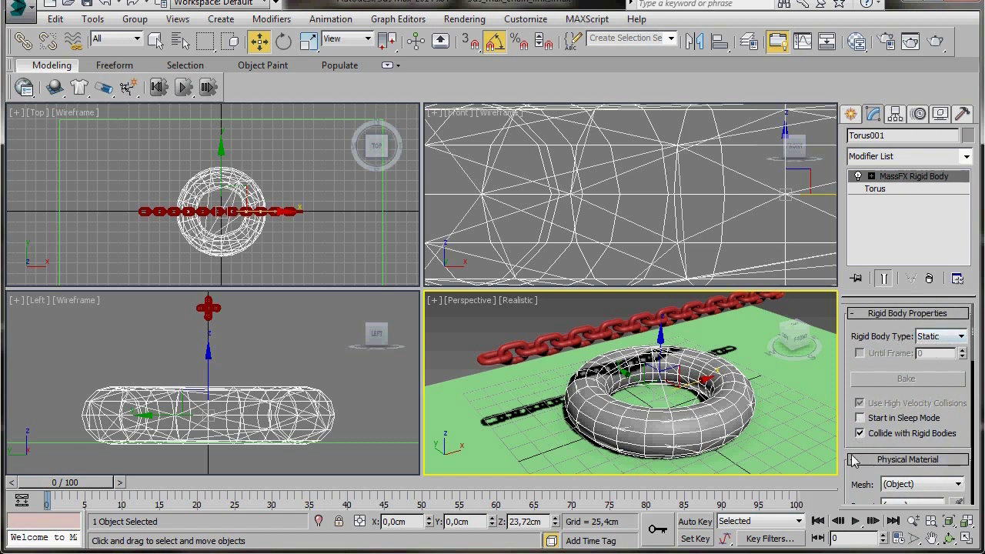
# Set the torus's physical material preset to Rubber, giving density 3,0 and mass 4339,42
pyautogui.moveTo(850, 473); pyautogui.dragTo(853, 325)
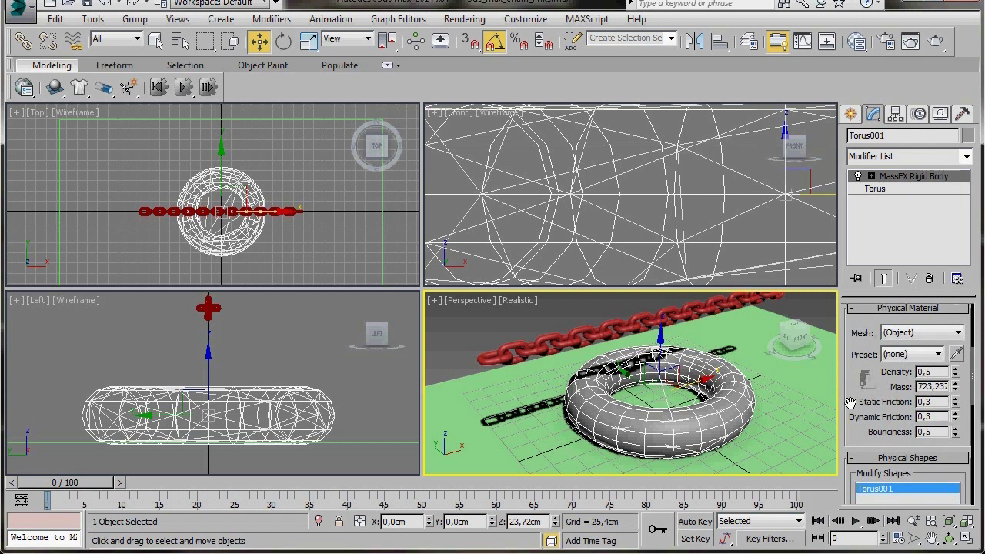
pyautogui.click(938, 355)
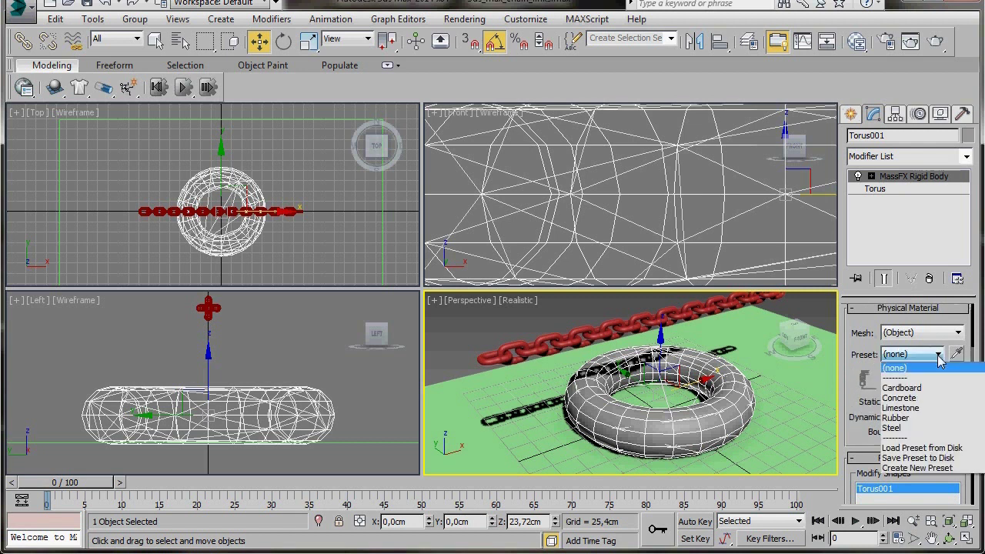
pyautogui.click(908, 418)
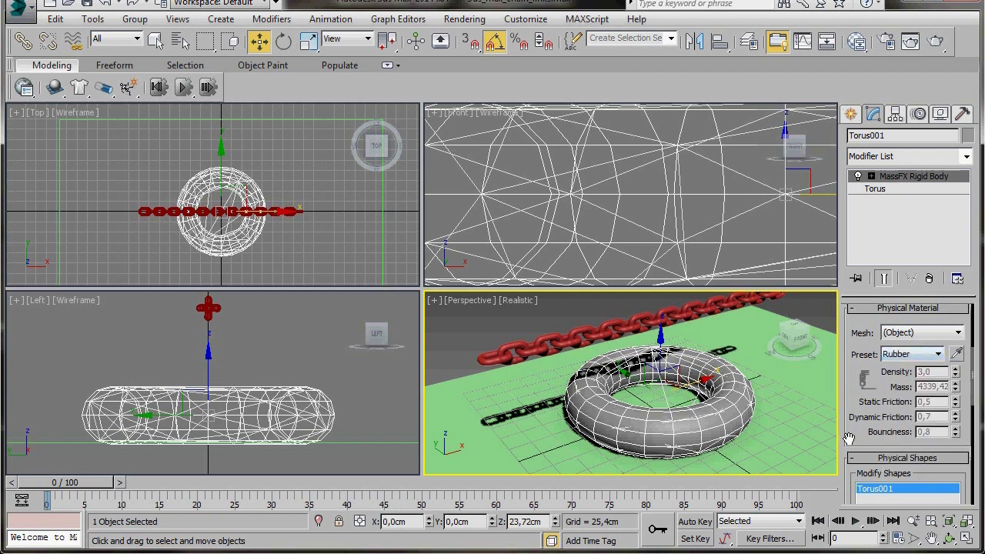
pyautogui.moveTo(849, 442); pyautogui.dragTo(849, 313)
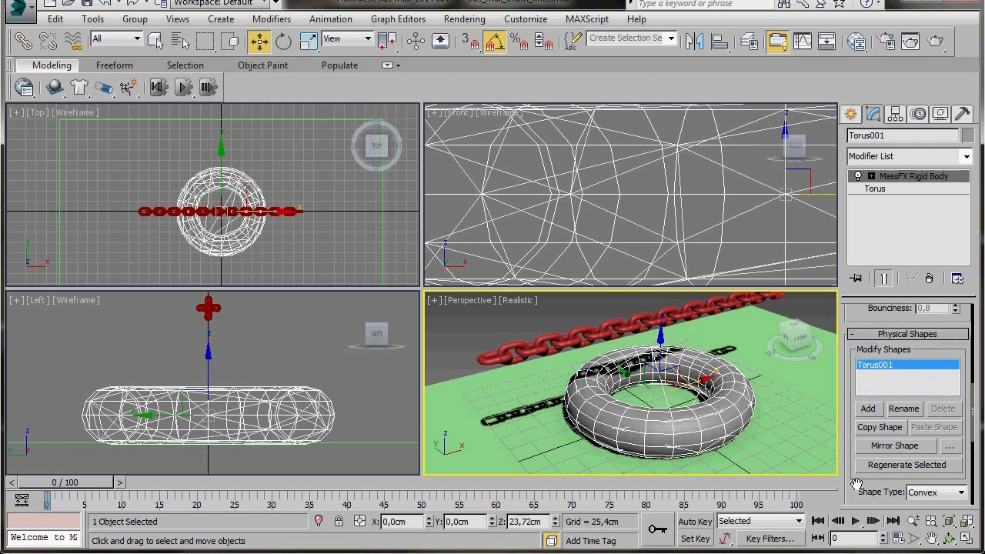
pyautogui.moveTo(854, 493); pyautogui.dragTo(851, 365)
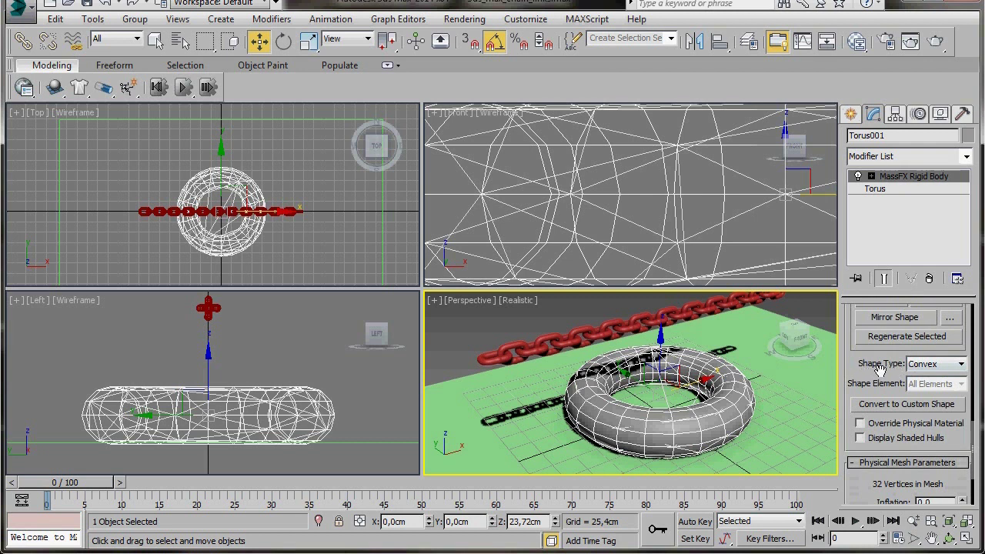
# Set Torus001's physical shape to Concave and generate its hulls at 90,0 mesh detail
pyautogui.click(961, 366)
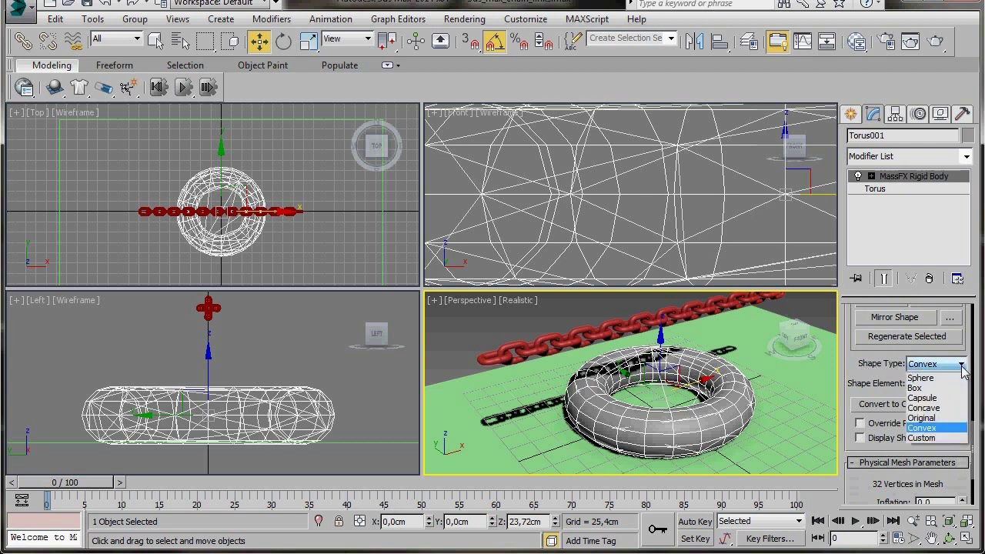
pyautogui.click(946, 407)
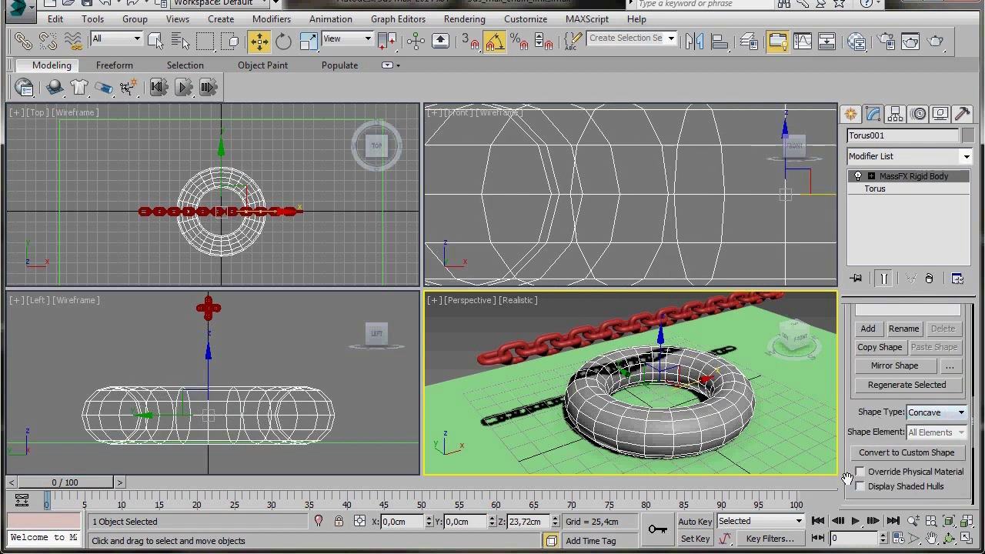
pyautogui.moveTo(846, 480); pyautogui.dragTo(846, 333)
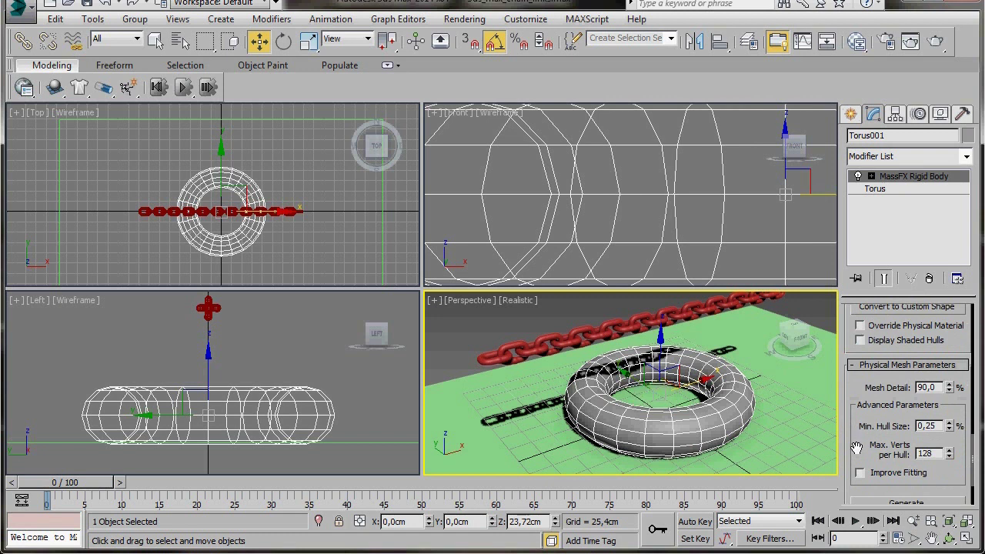
pyautogui.moveTo(856, 447); pyautogui.dragTo(856, 360)
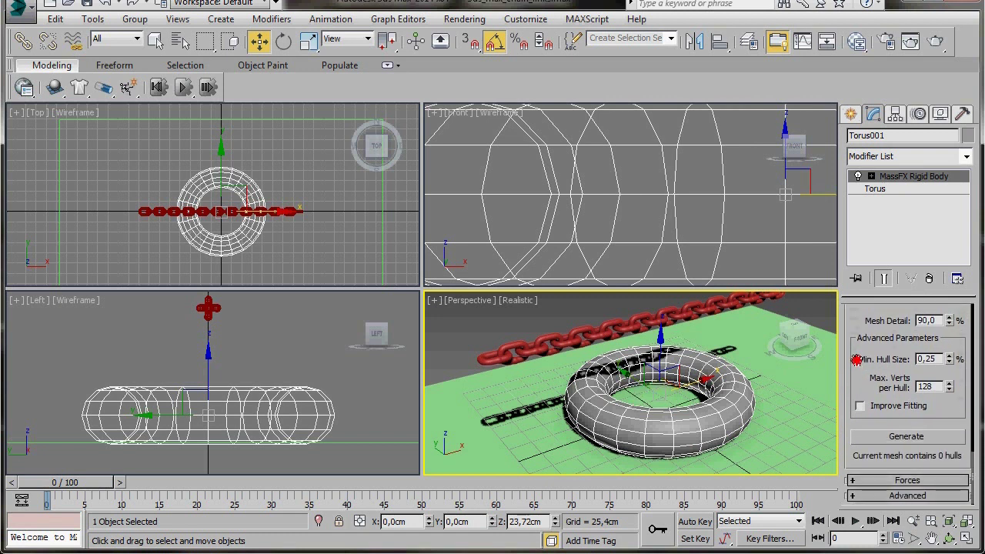
pyautogui.click(906, 437)
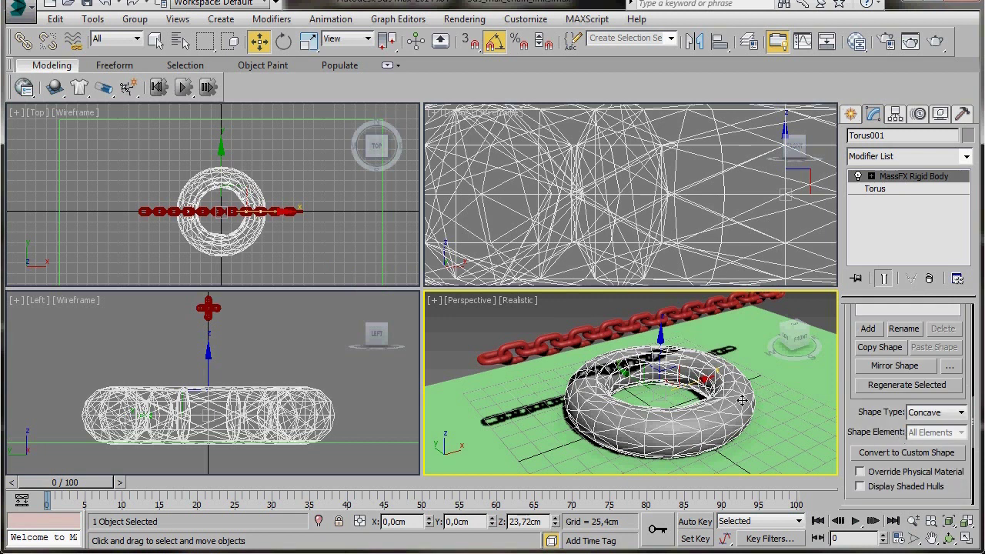
pyautogui.scroll(-8, 612, 225)
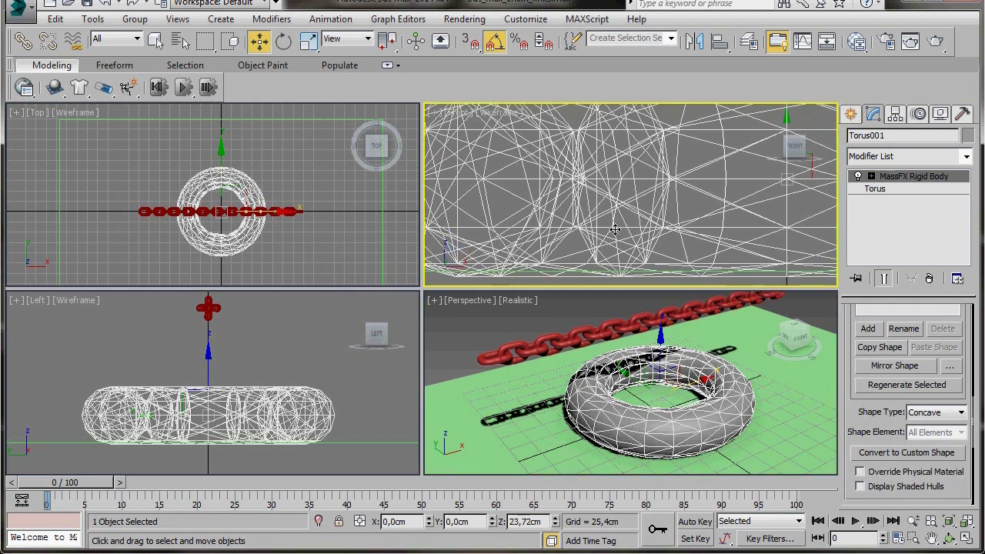
pyautogui.moveTo(681, 240); pyautogui.dragTo(638, 231, button='middle')
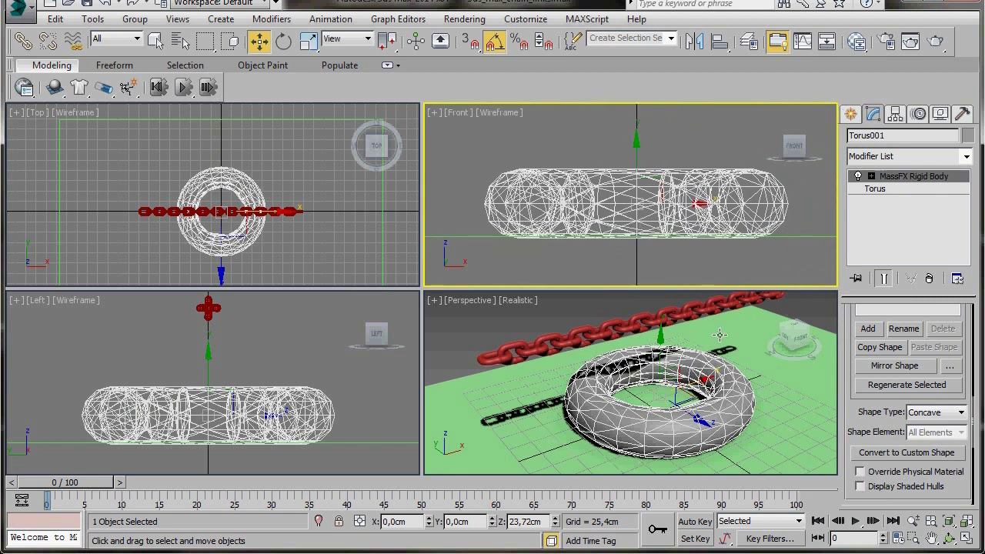
# Make Plane001 a static rigid body, giving it a Box physical shape and density 0,5
pyautogui.click(784, 455)
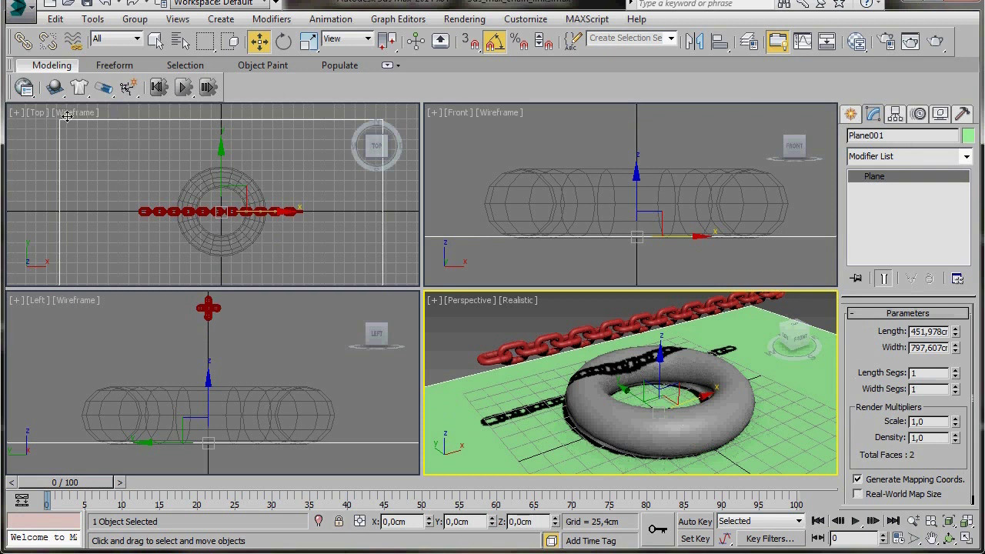
pyautogui.click(55, 89)
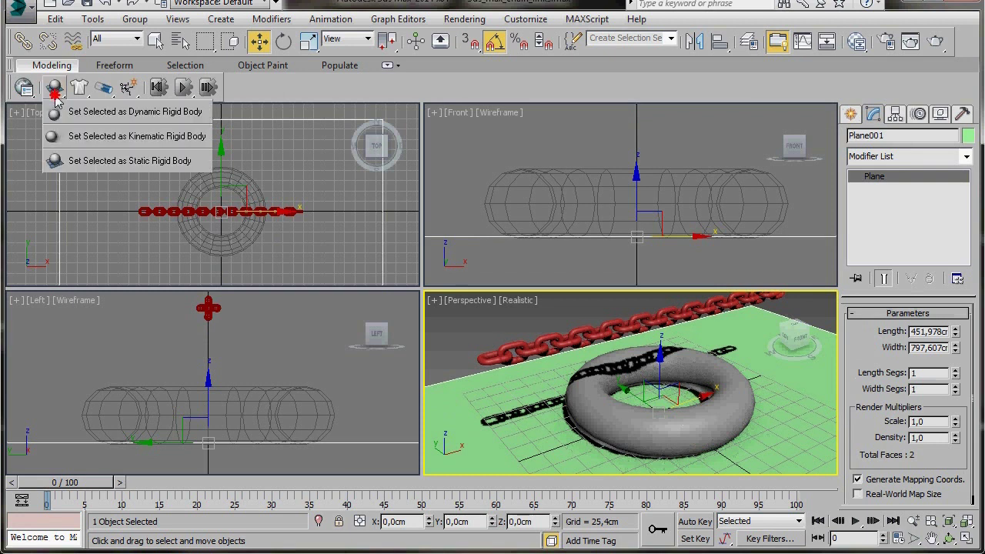
pyautogui.click(94, 163)
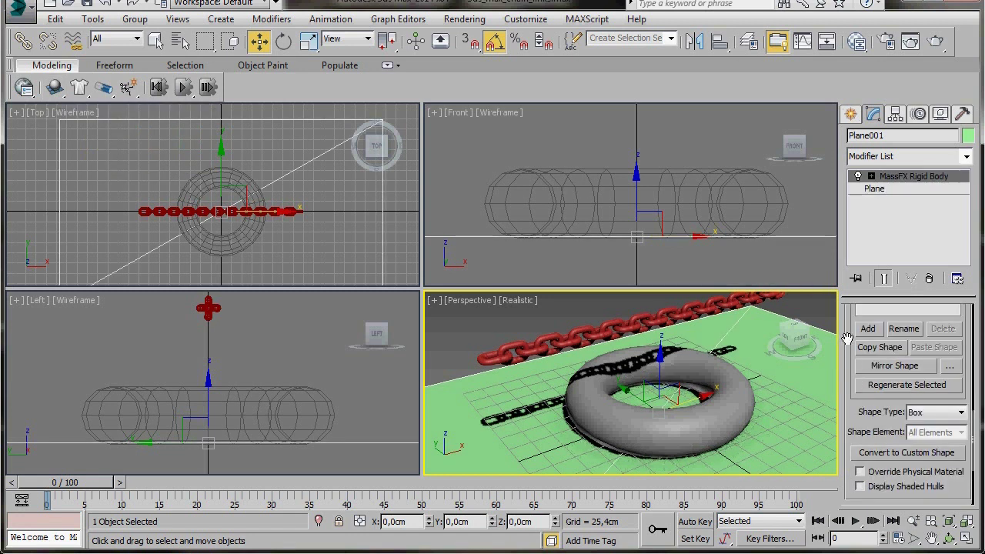
pyautogui.scroll(5, 846, 338)
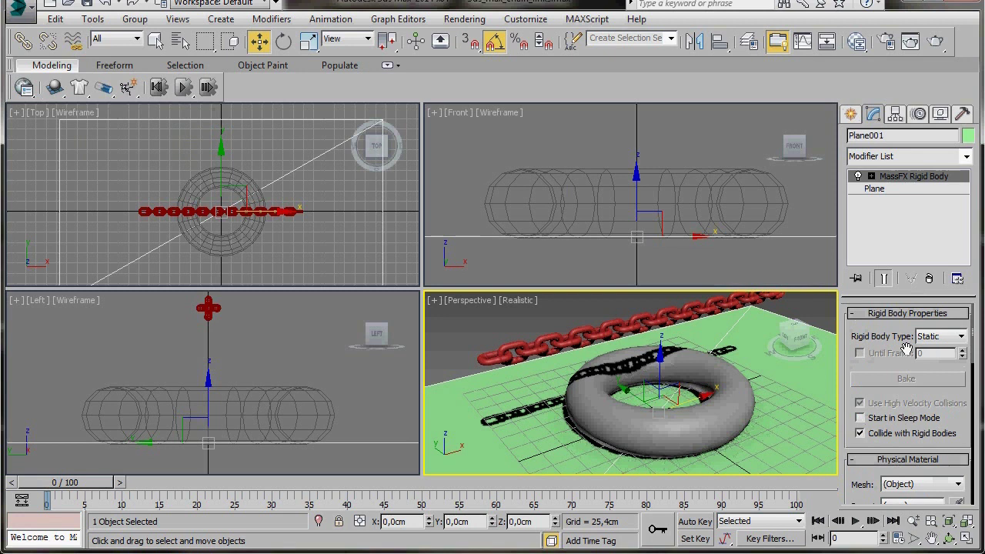
pyautogui.scroll(-4, 853, 474)
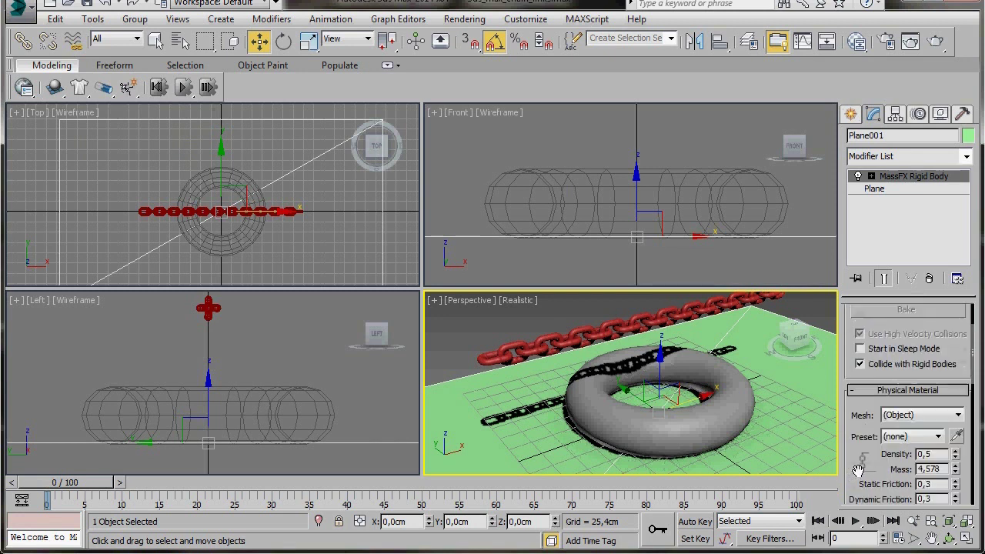
pyautogui.scroll(-2, 851, 421)
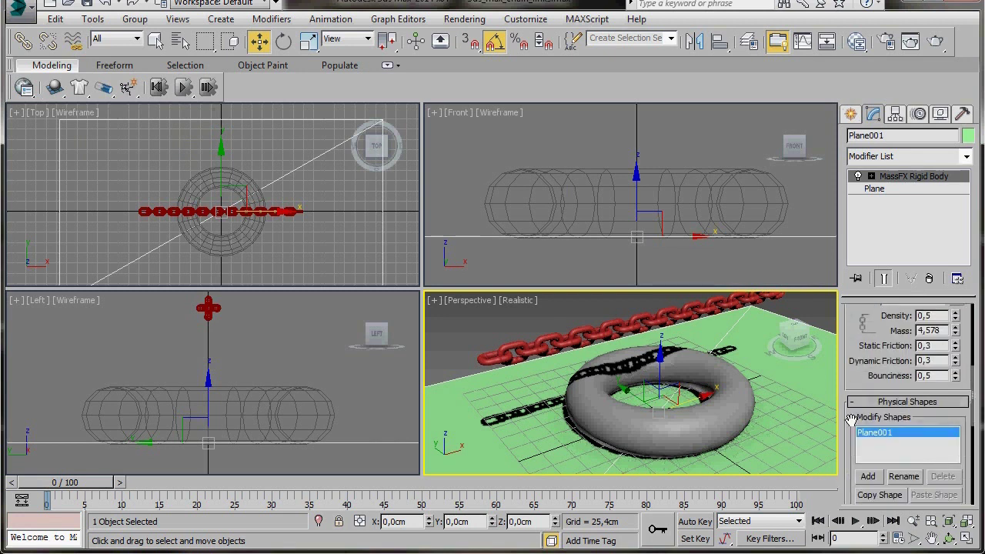
pyautogui.scroll(-5, 851, 420)
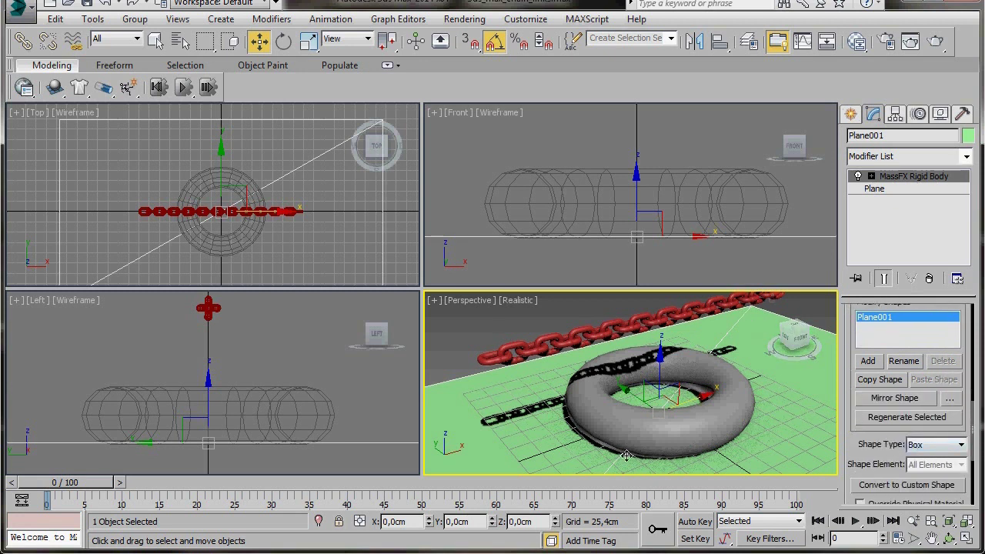
pyautogui.moveTo(514, 435); pyautogui.dragTo(512, 462, button='middle')
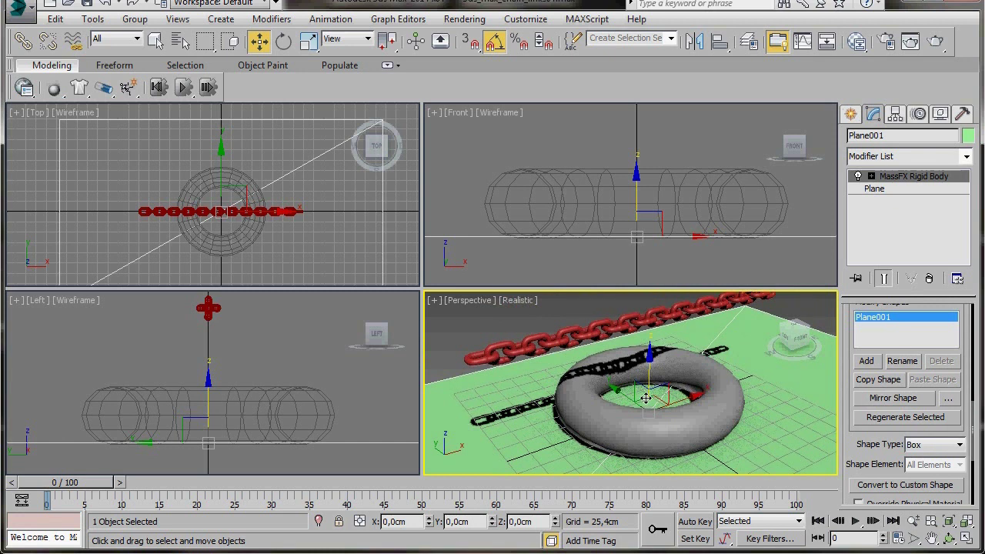
# Maximize the Perspective view and simulate the chain falling onto the torus, stopping at frame 53
pyautogui.hotkey('alt', 'w')
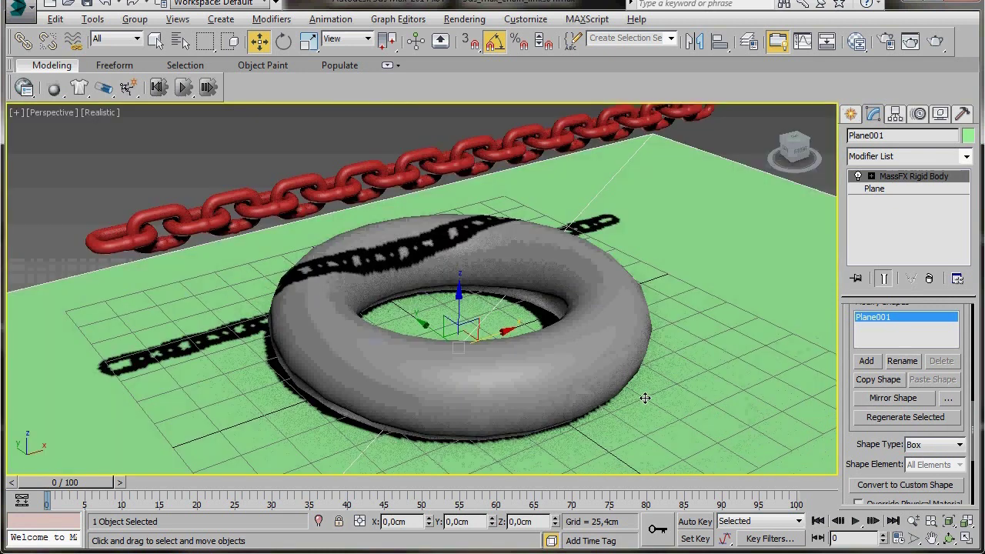
pyautogui.click(184, 87)
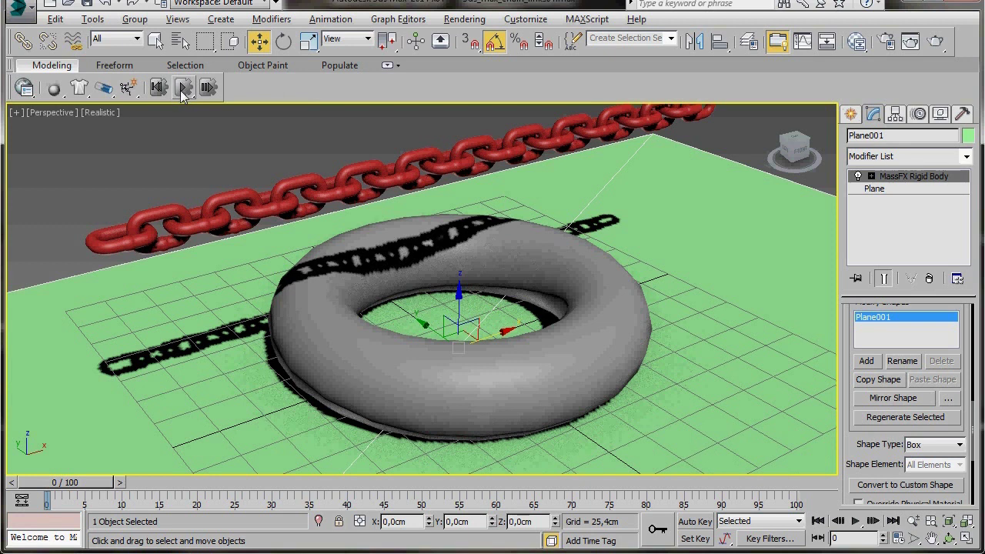
pyautogui.click(183, 87)
pyautogui.press('/')
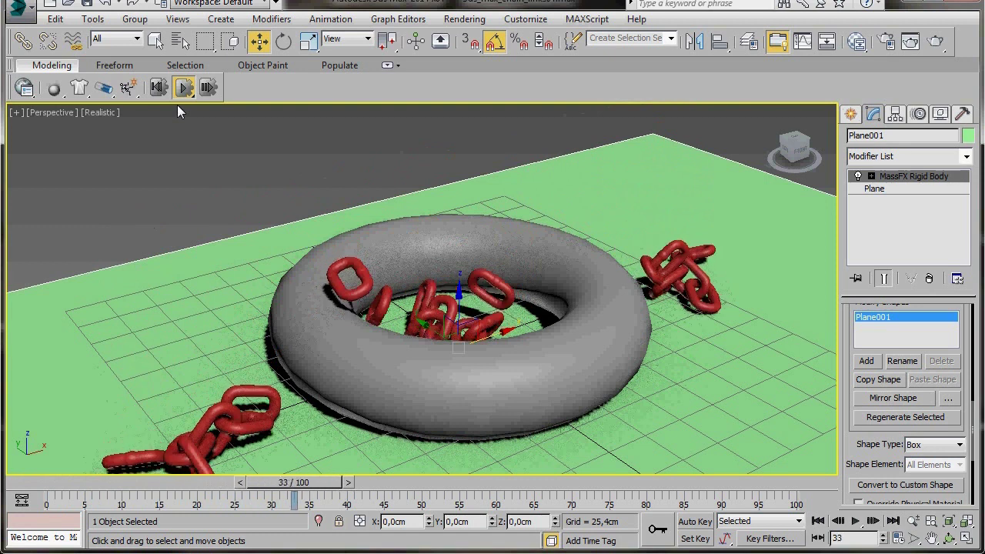
pyautogui.click(183, 87)
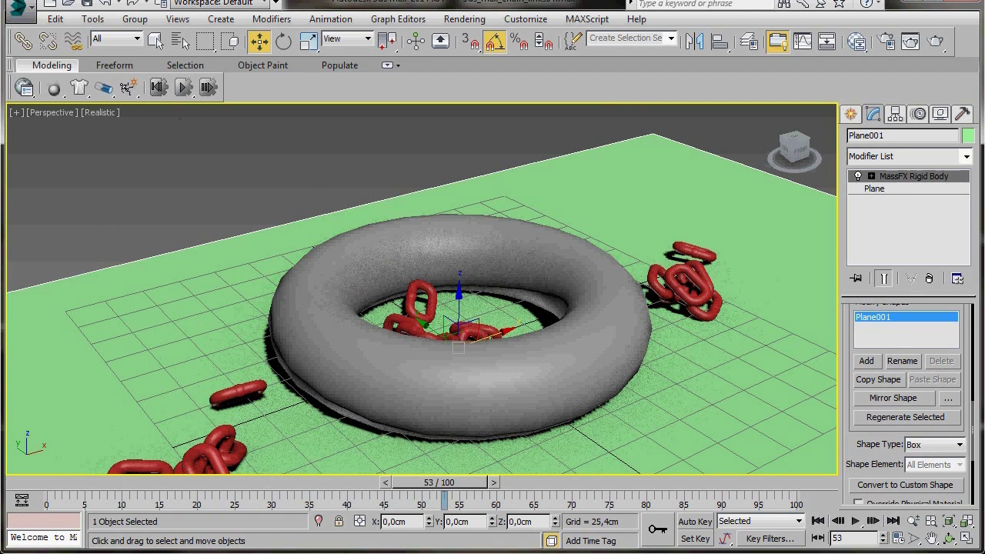
# In the MassFX World settings, set rigid body substeps to 2 and solver iterations to 20
pyautogui.click(23, 88)
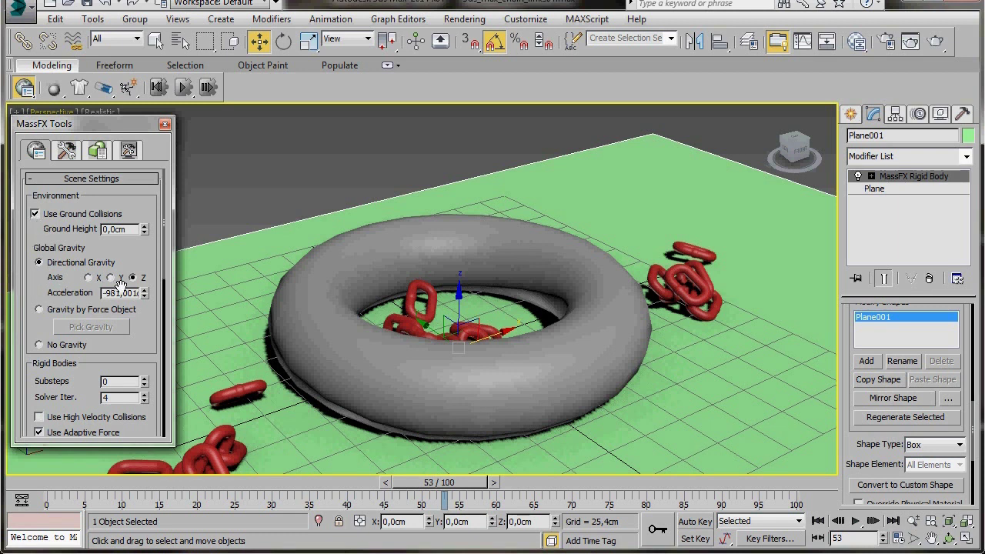
pyautogui.moveTo(103, 347); pyautogui.dragTo(108, 223)
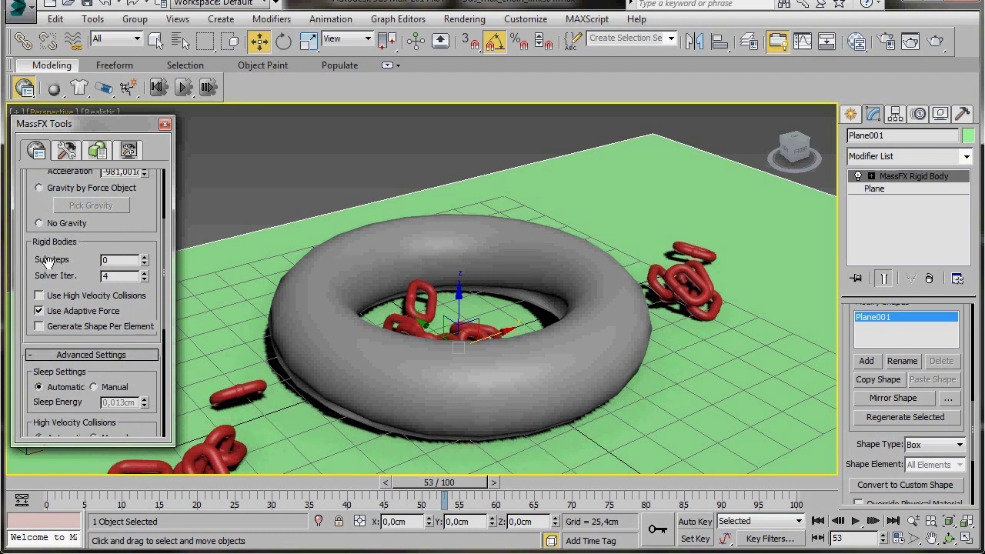
pyautogui.click(106, 261)
pyautogui.write('2')
pyautogui.doubleClick(104, 277)
# Reset the chain and simulate it until frame 50
pyautogui.click(158, 86)
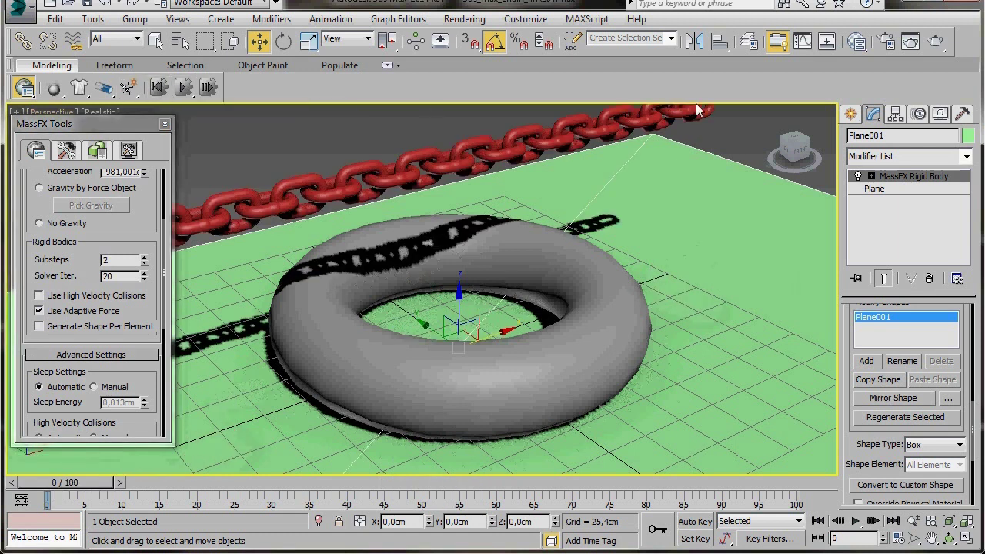
pyautogui.click(183, 88)
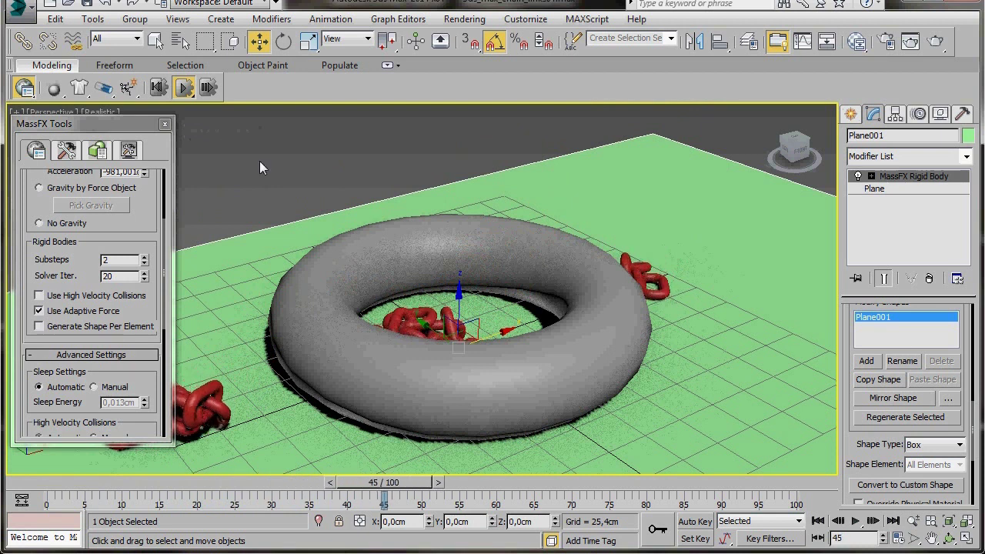
pyautogui.click(184, 87)
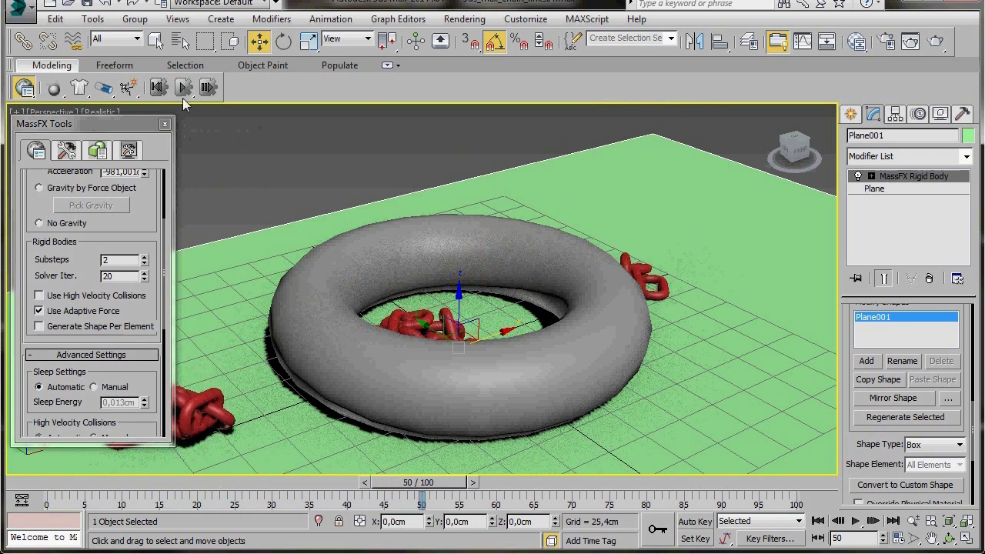
# Raise the MassFX substeps to 10 and solver iterations to 30
pyautogui.doubleClick(108, 260)
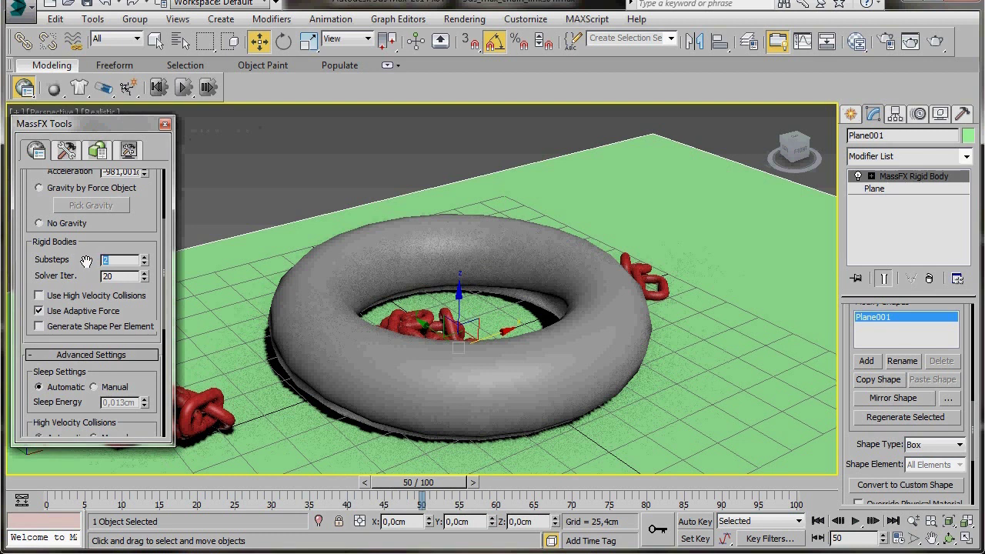
pyautogui.write('10')
pyautogui.doubleClick(113, 279)
pyautogui.write('30')
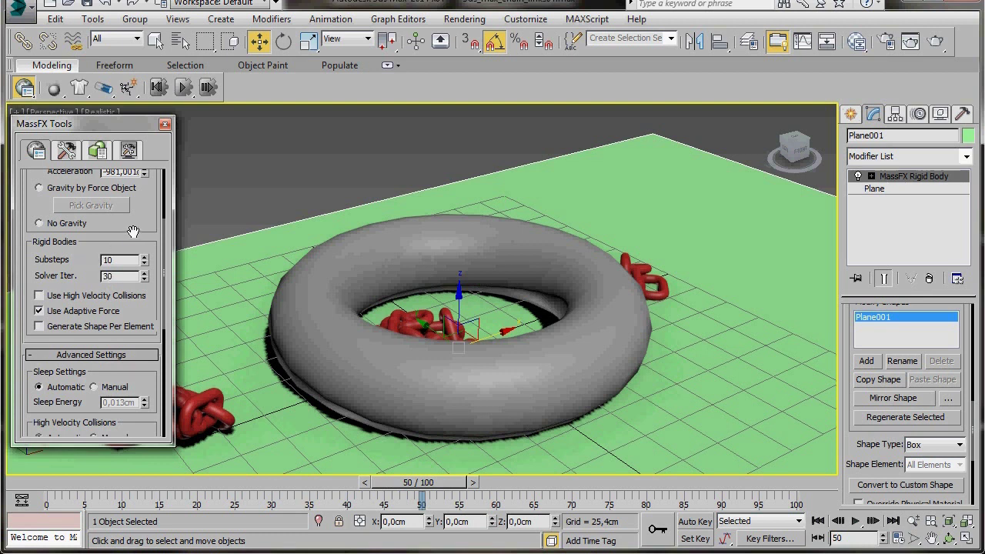
# Reset and rerun the simulation with the new settings, stopping at frame 42
pyautogui.click(159, 88)
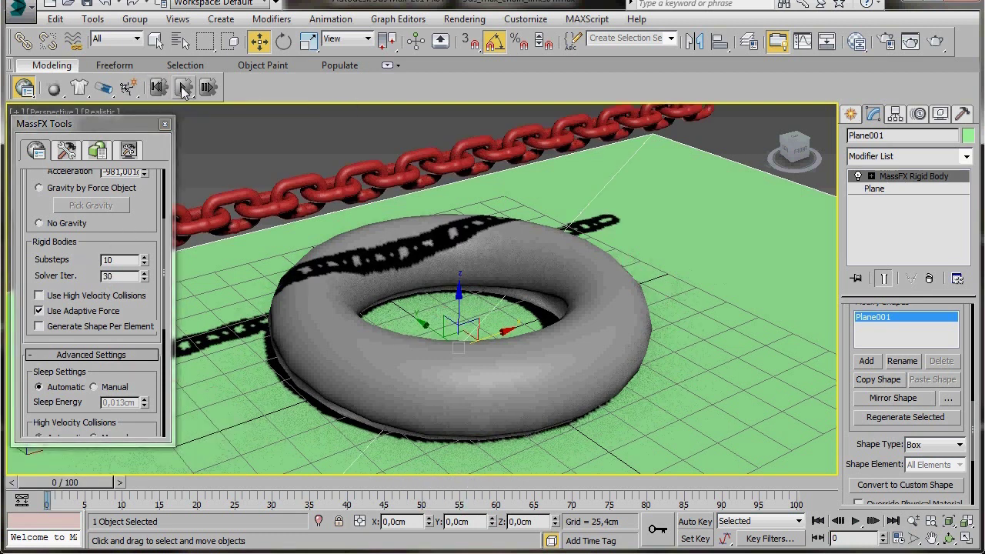
pyautogui.click(184, 88)
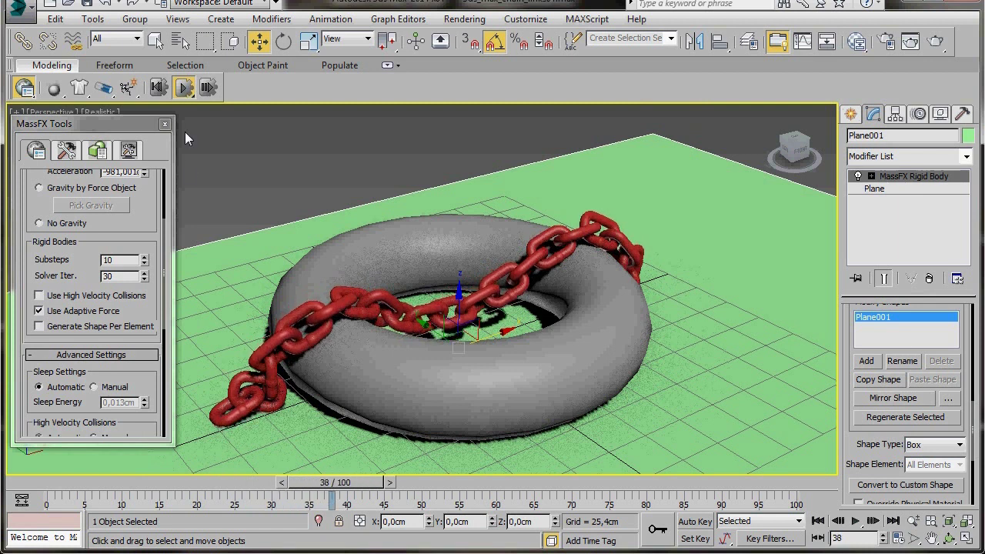
pyautogui.click(182, 90)
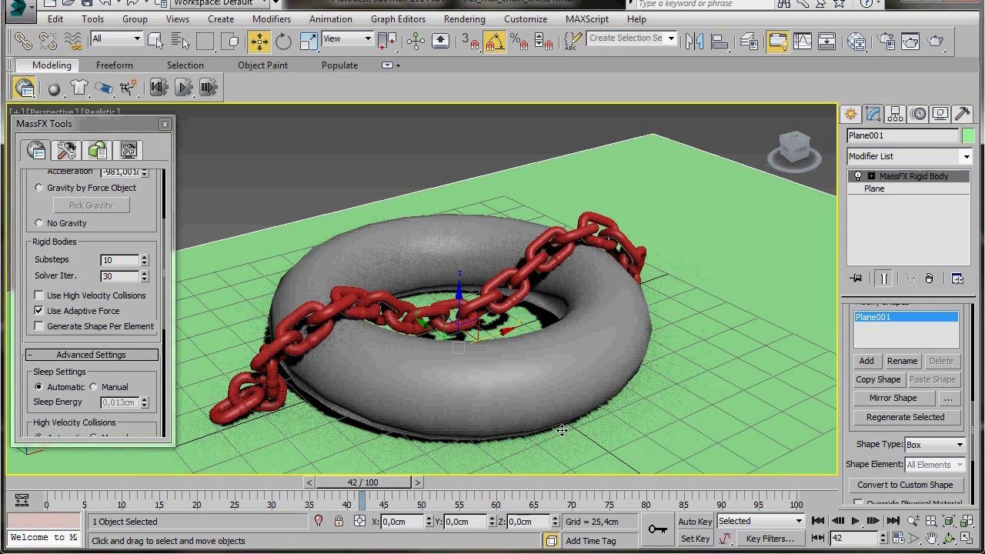
# Orbit around to inspect the chain draped over the torus, then reset the simulation
pyautogui.keyDown('alt'); pyautogui.moveTo(566, 431); pyautogui.dragTo(461, 400, button='middle'); pyautogui.keyUp('alt')
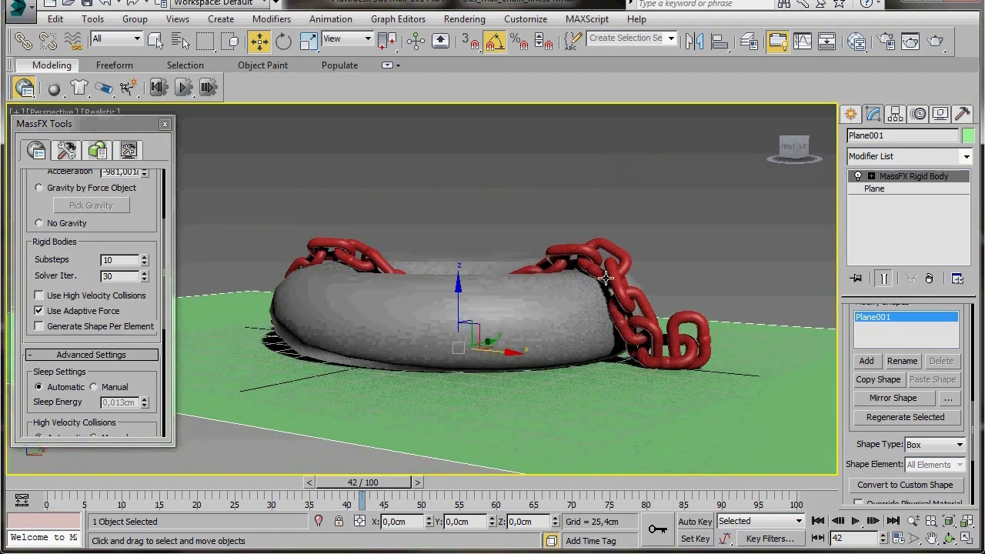
pyautogui.keyDown('alt'); pyautogui.moveTo(585, 367); pyautogui.dragTo(629, 329, button='middle'); pyautogui.keyUp('alt')
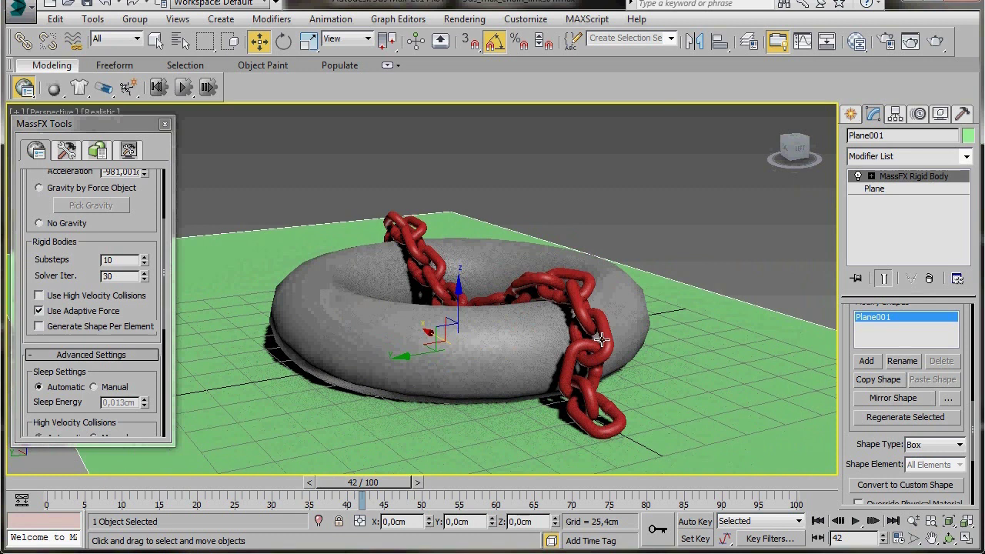
pyautogui.keyDown('alt'); pyautogui.moveTo(568, 344); pyautogui.dragTo(377, 336, button='middle'); pyautogui.keyUp('alt')
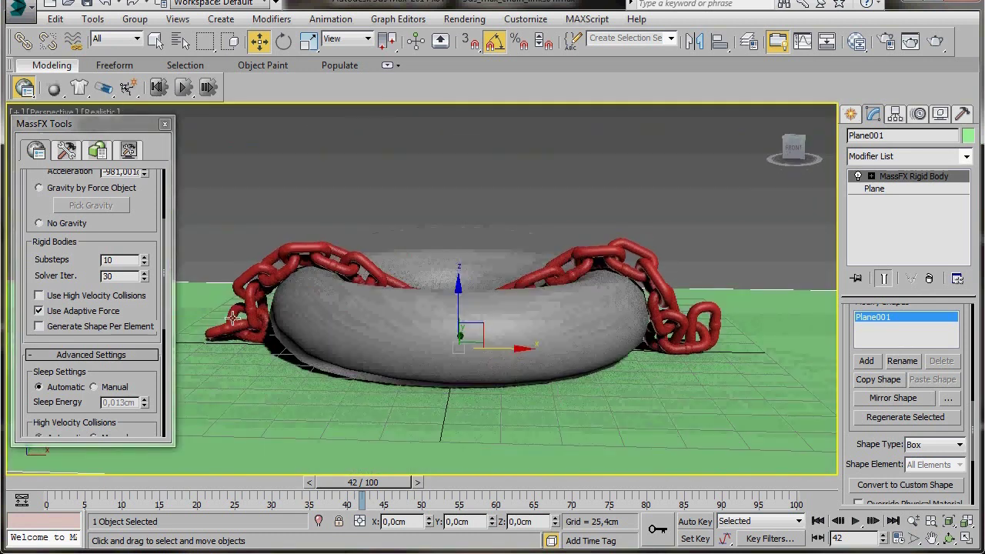
pyautogui.keyDown('alt'); pyautogui.moveTo(460, 323); pyautogui.dragTo(458, 339, button='middle'); pyautogui.keyUp('alt')
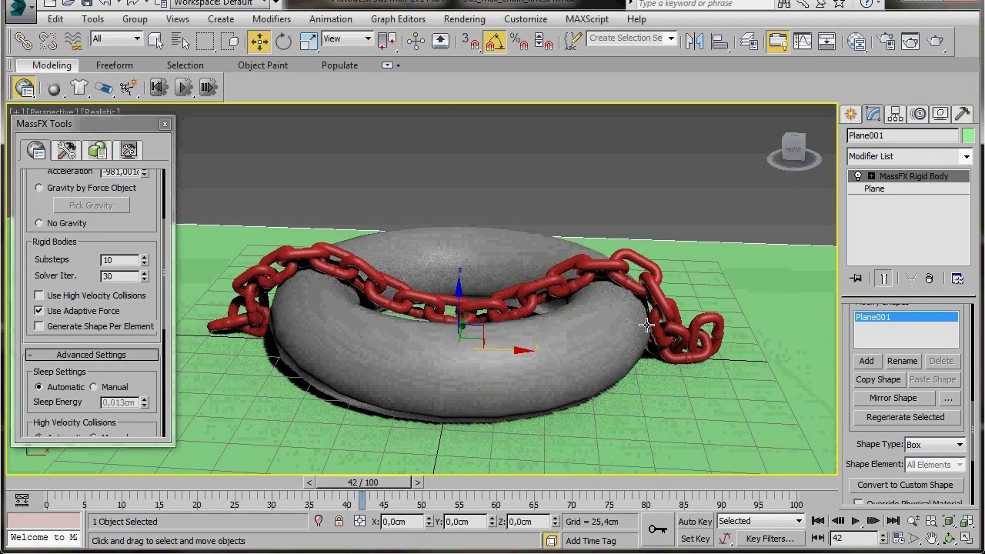
pyautogui.keyDown('alt'); pyautogui.moveTo(590, 353); pyautogui.dragTo(538, 369, button='middle'); pyautogui.keyUp('alt')
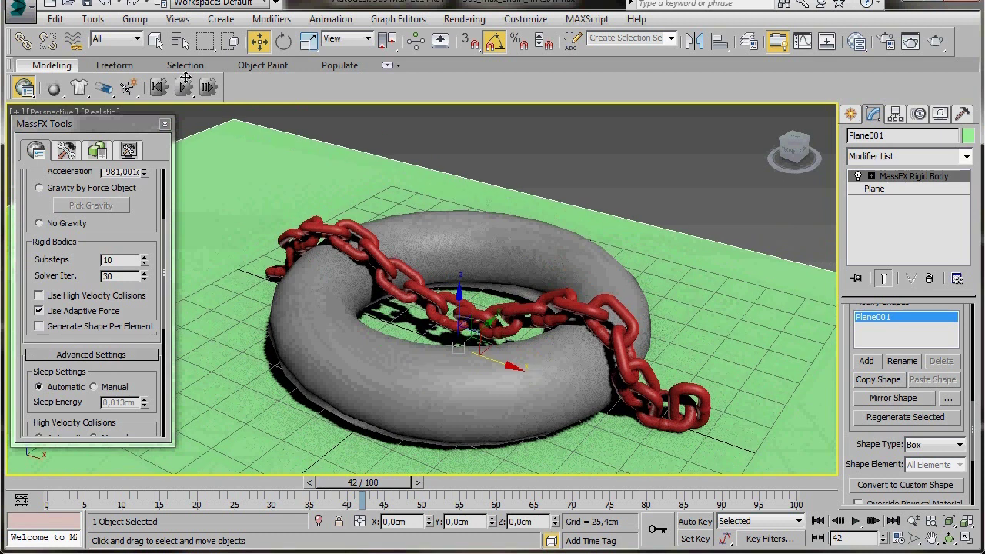
pyautogui.click(158, 87)
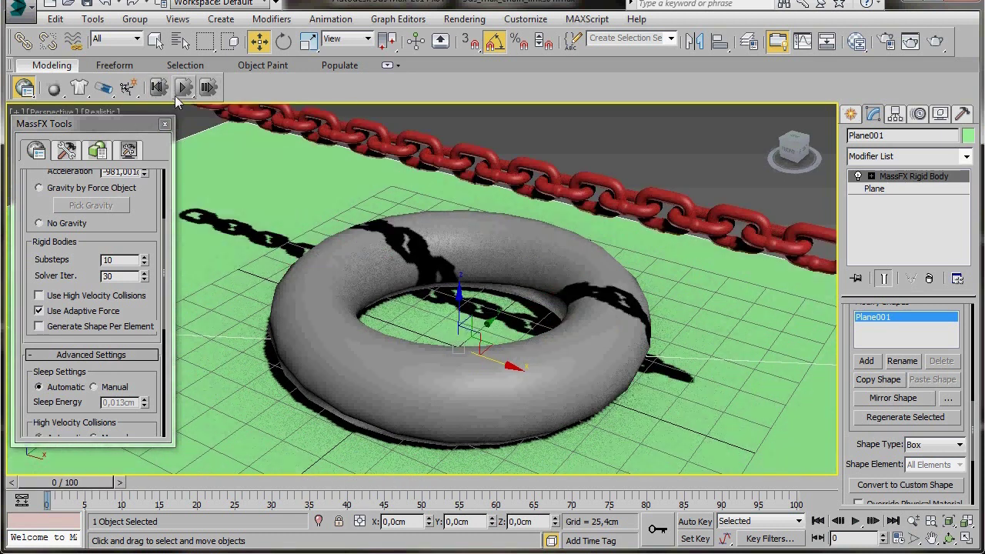
# Run the simulation through frame 100 and orbit around the settled chain
pyautogui.click(183, 87)
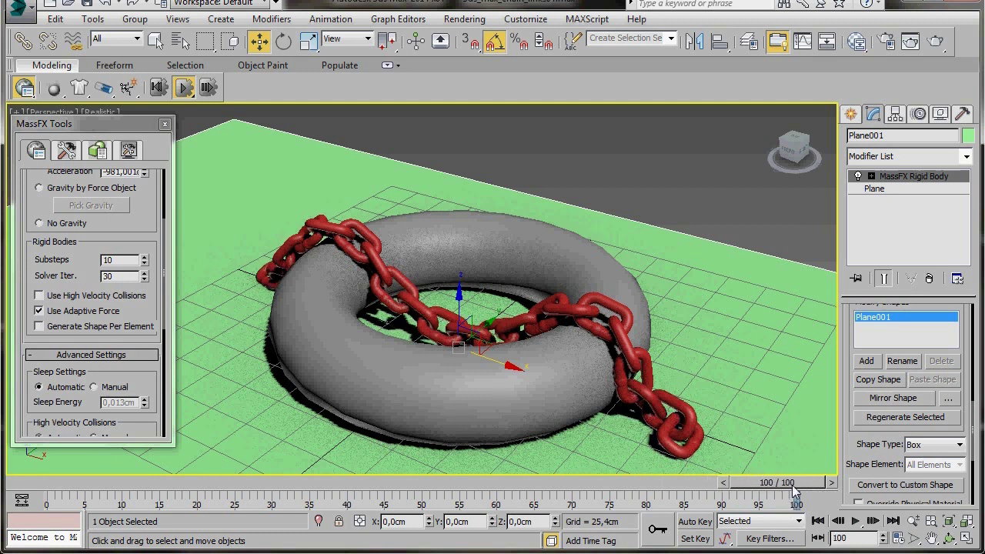
pyautogui.moveTo(470, 403)
pyautogui.keyDown('alt'); pyautogui.mouseDown(button='middle')
pyautogui.moveTo(584, 388)
pyautogui.moveTo(617, 408)
pyautogui.moveTo(653, 401)
pyautogui.moveTo(496, 405)
pyautogui.mouseUp(button='middle'); pyautogui.keyUp('alt')
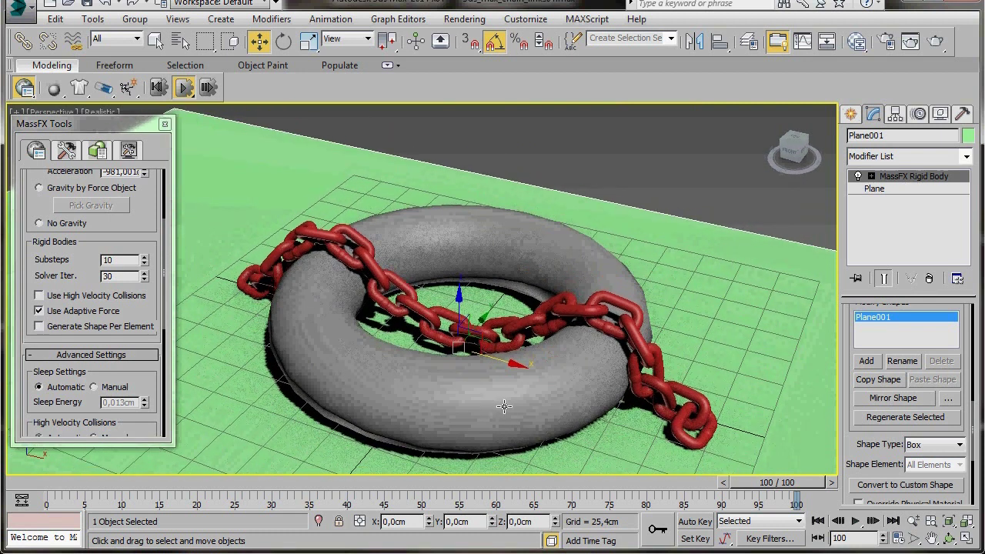
# Select the last chain link, review its rigid body rollouts, and show the MassFX Simulation tools
pyautogui.click(700, 440)
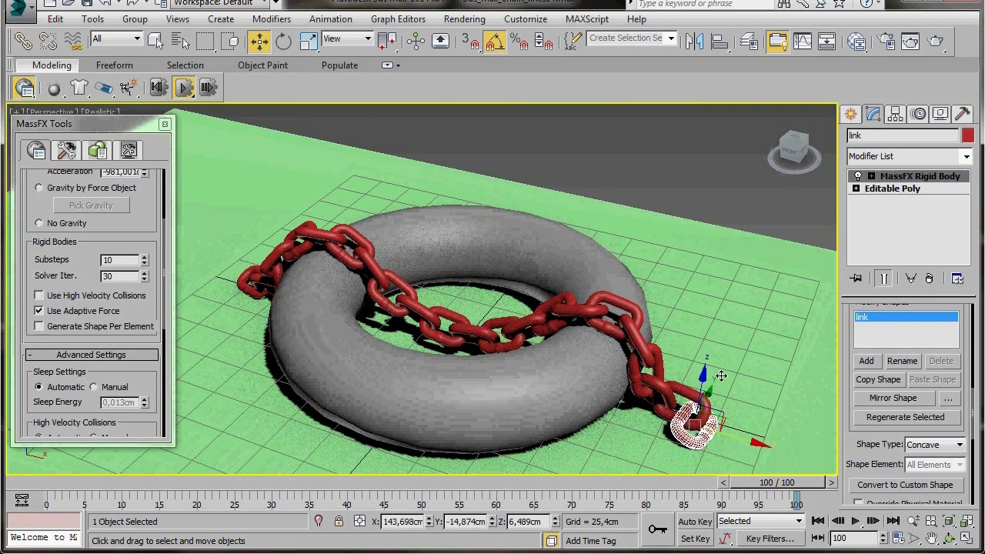
pyautogui.scroll(5, 846, 330)
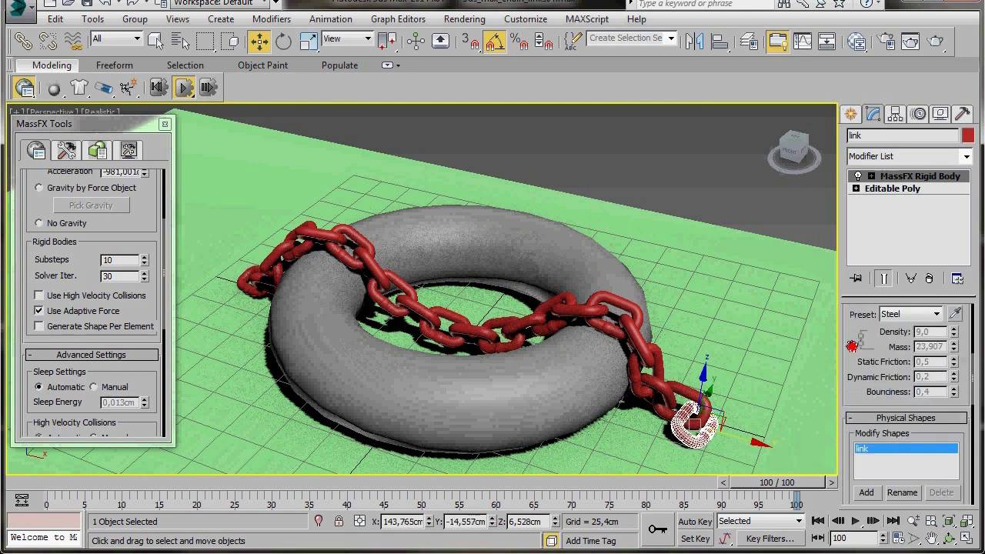
pyautogui.scroll(5, 848, 387)
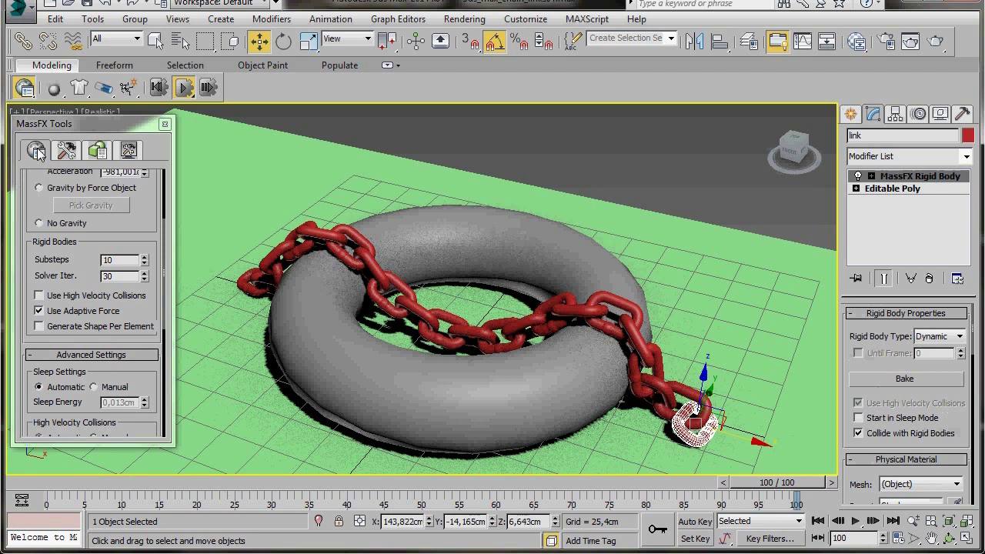
pyautogui.click(66, 151)
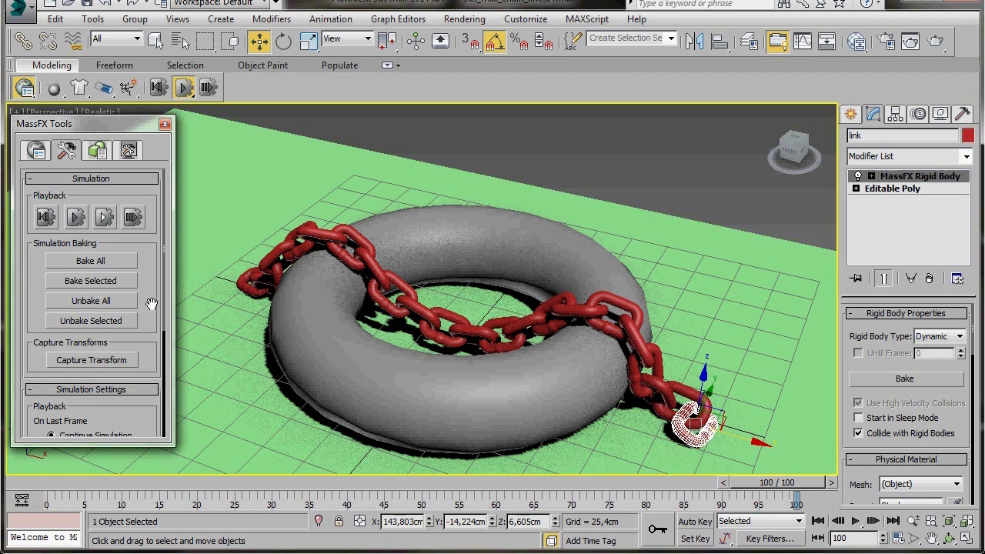
# Reset the simulation and Bake All 100 frames of the chain into keyframes
pyautogui.click(156, 88)
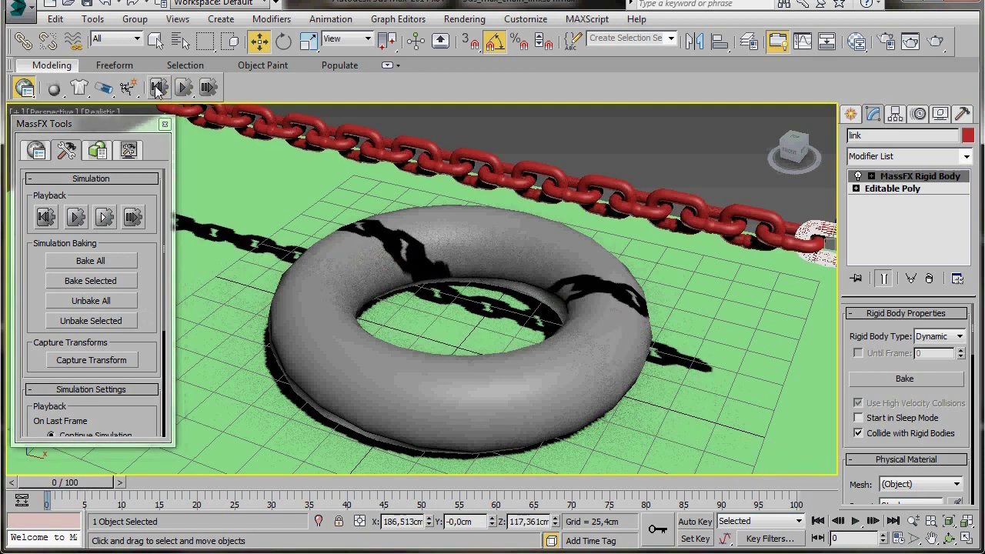
pyautogui.click(91, 261)
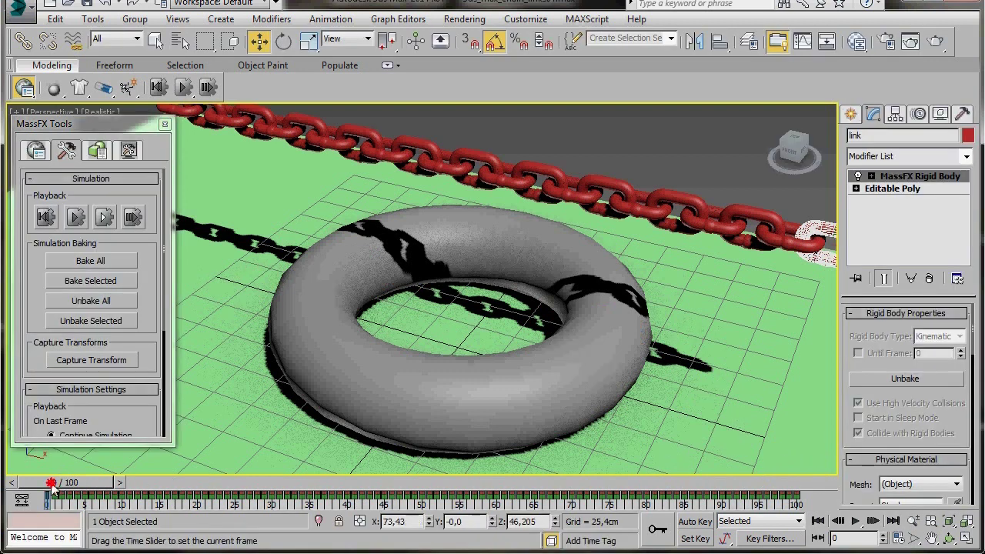
# Scrub through the baked chain animation and select the green ground plane
pyautogui.moveTo(52, 484); pyautogui.dragTo(799, 458)
pyautogui.press('w')
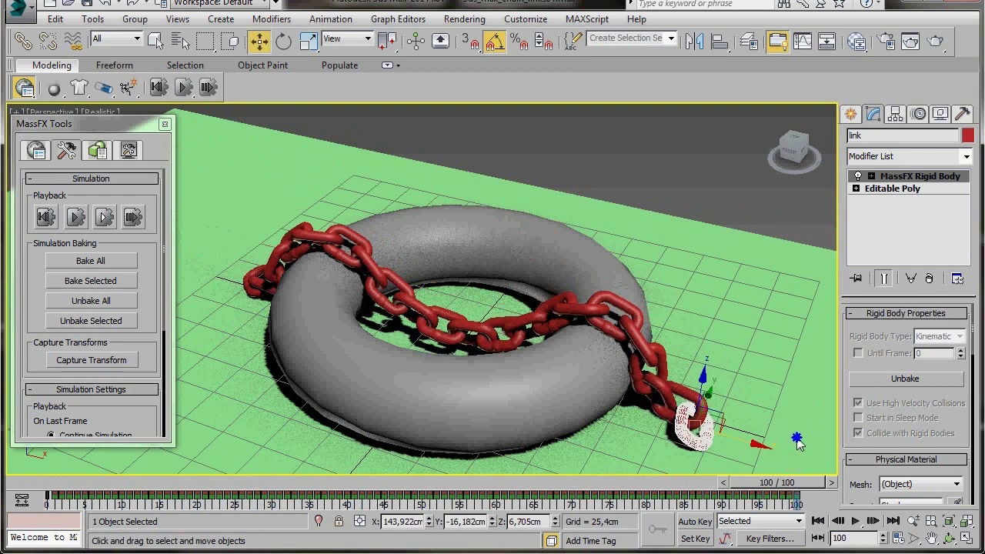
pyautogui.rightClick(791, 437)
pyautogui.click(744, 453)
pyautogui.click(695, 456)
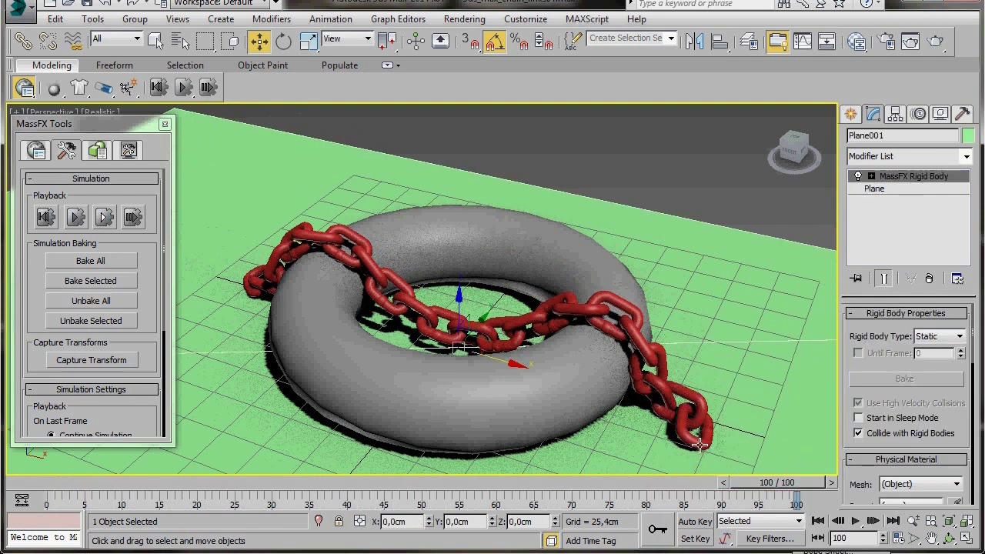
pyautogui.moveTo(756, 484); pyautogui.dragTo(800, 485)
# Play the baked animation from the first frame and stop at frame 81
pyautogui.press('w')
pyautogui.click(816, 521)
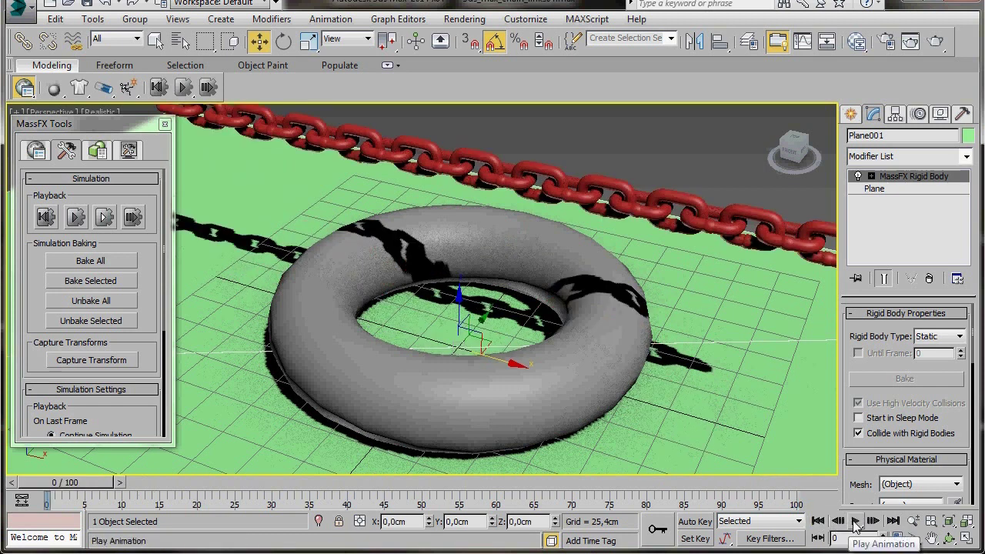
pyautogui.click(854, 521)
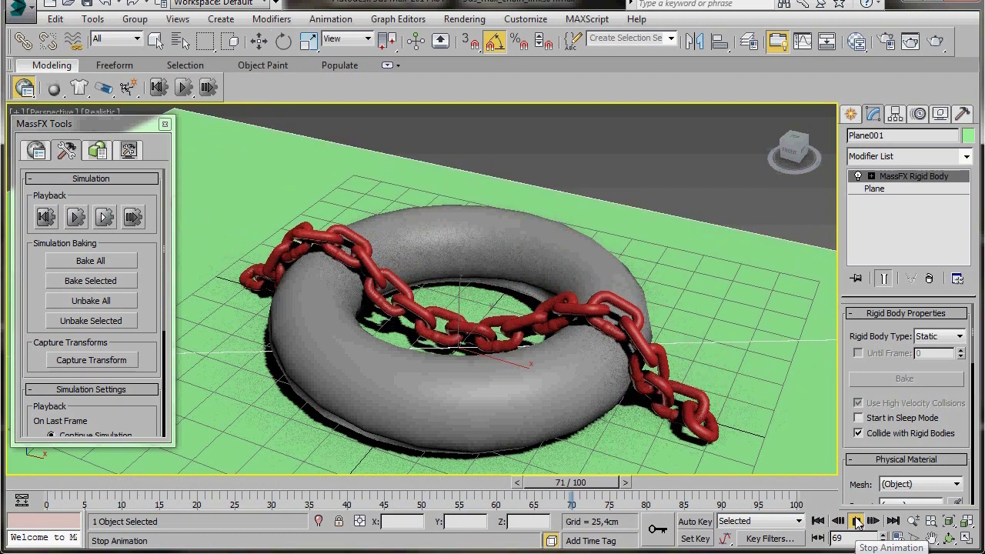
pyautogui.click(856, 520)
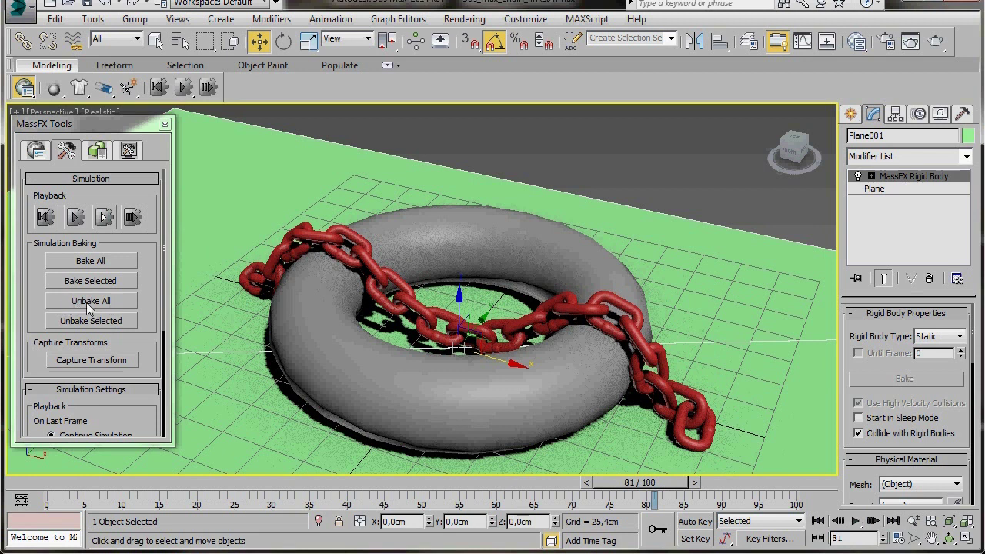
# Close the MassFX Tools window and orbit to view the baked chain over the torus at frame 81
pyautogui.click(164, 123)
pyautogui.moveTo(414, 413)
pyautogui.keyDown('alt'); pyautogui.mouseDown(button='middle')
pyautogui.moveTo(346, 403)
pyautogui.moveTo(346, 386)
pyautogui.moveTo(560, 386)
pyautogui.moveTo(559, 402)
pyautogui.moveTo(518, 409)
pyautogui.moveTo(415, 416)
pyautogui.moveTo(384, 406)
pyautogui.moveTo(397, 403)
pyautogui.mouseUp(button='middle'); pyautogui.keyUp('alt')
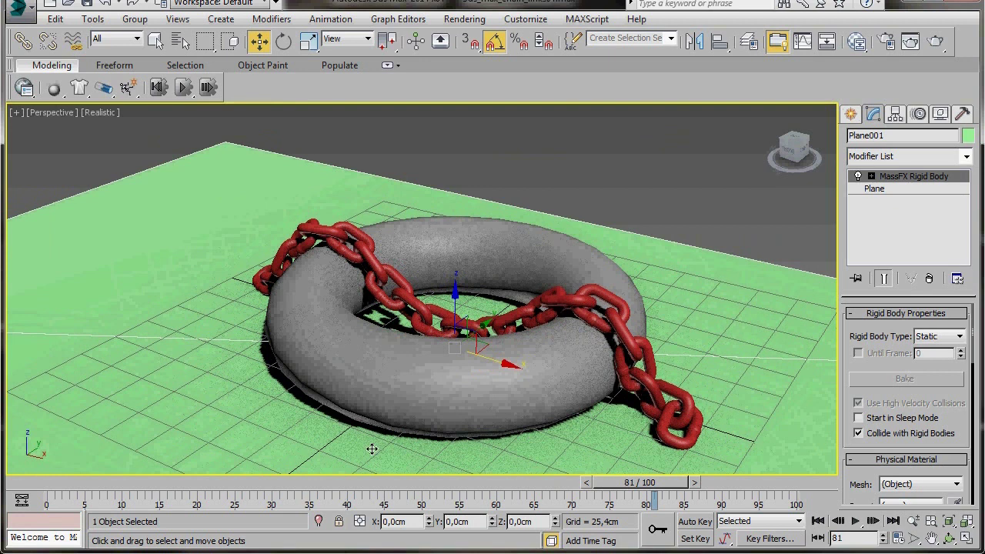